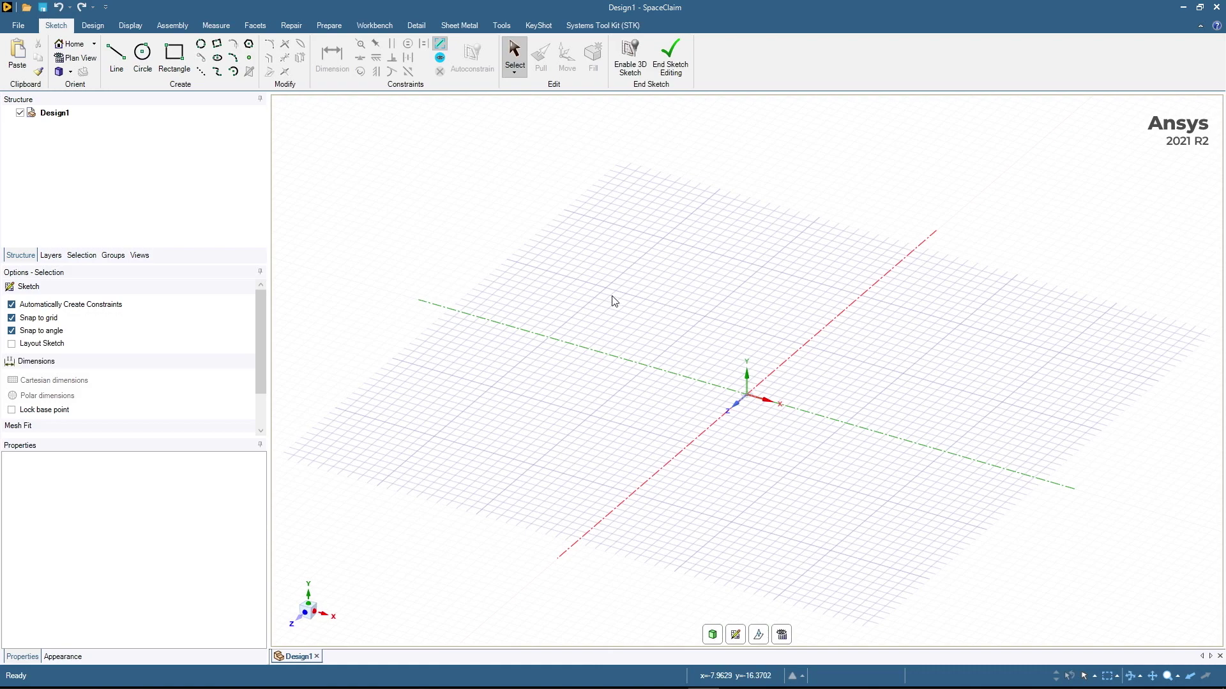
Open NAVSTAR GPS Satellite.SLDPRT from the NAVSTAR folder on the desktop, with the file filter set to All Supported Files
{"action": "left_click", "coordinate": [19, 27]}
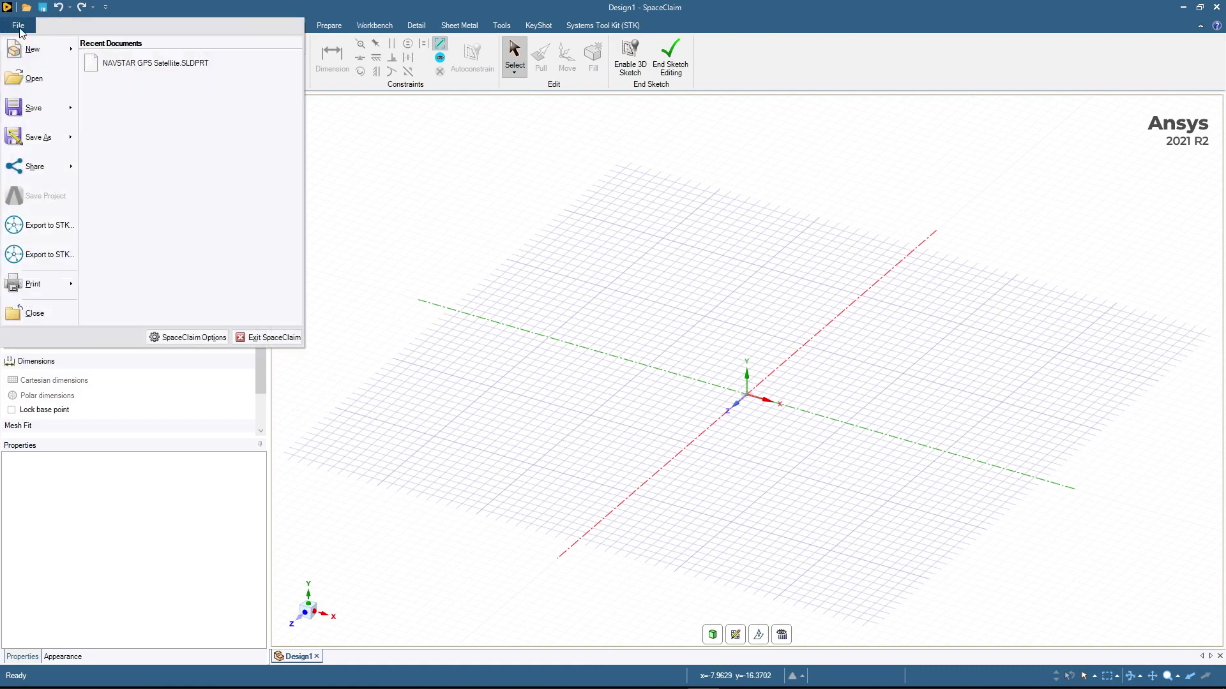
{"action": "left_click", "coordinate": [32, 78]}
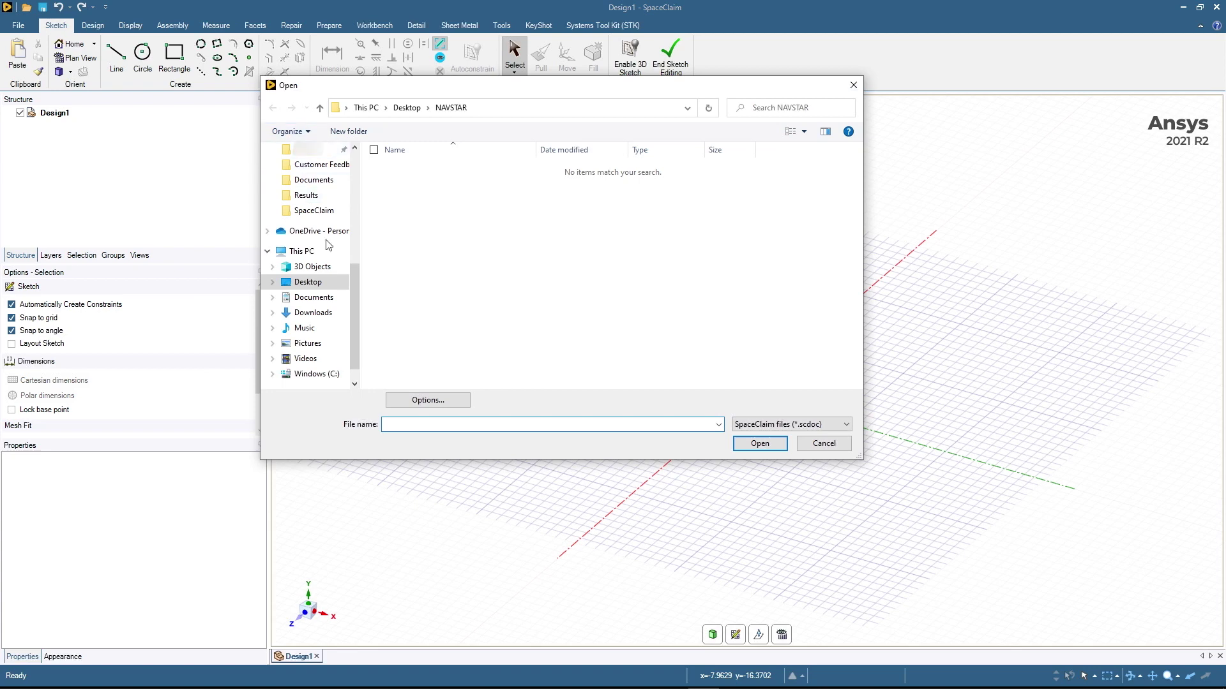
{"action": "left_click", "coordinate": [313, 283]}
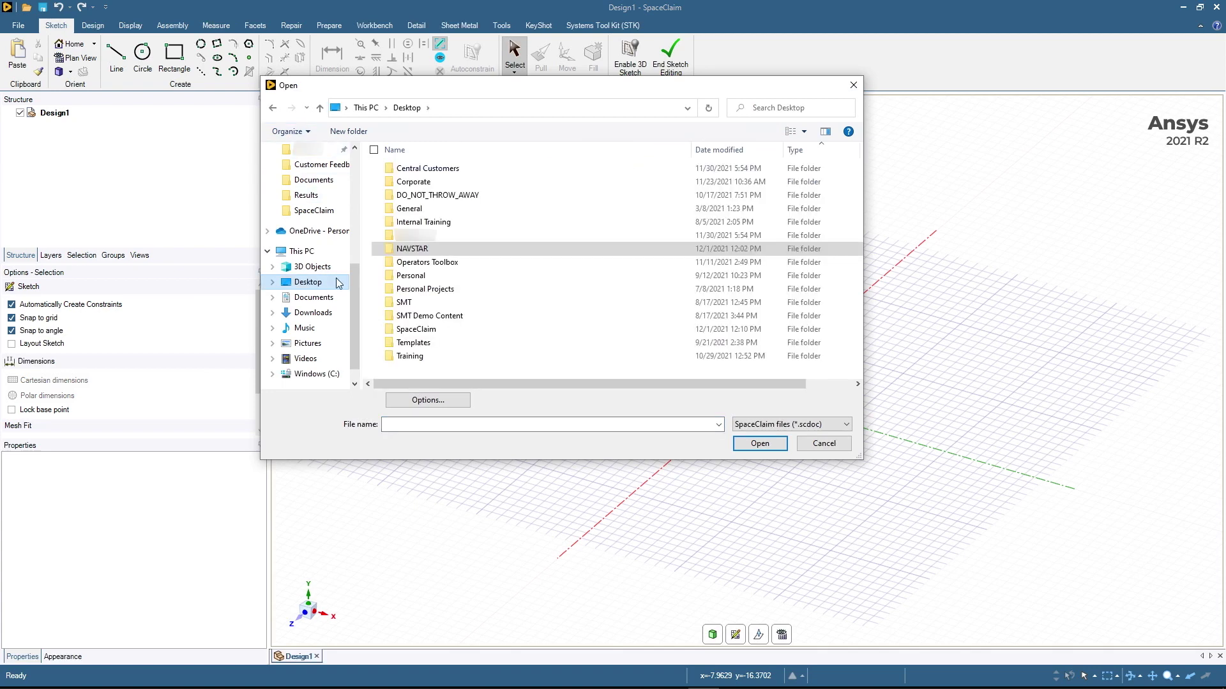
{"action": "double_click", "coordinate": [418, 249]}
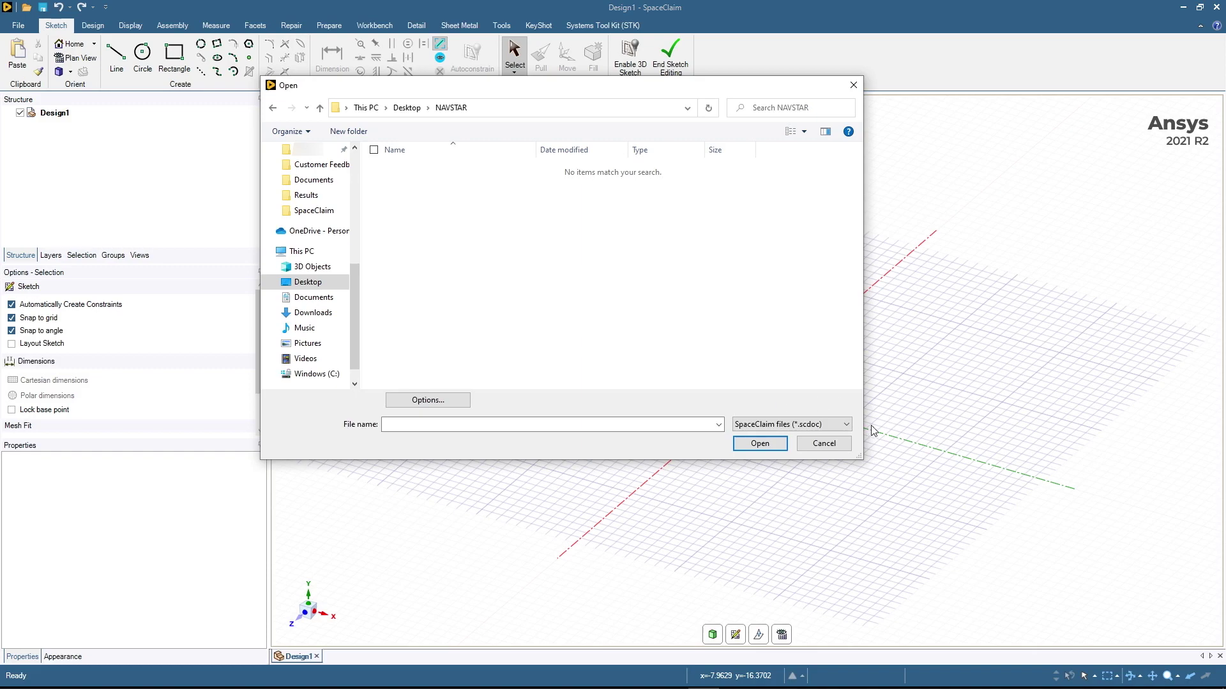
{"action": "left_click", "coordinate": [844, 428]}
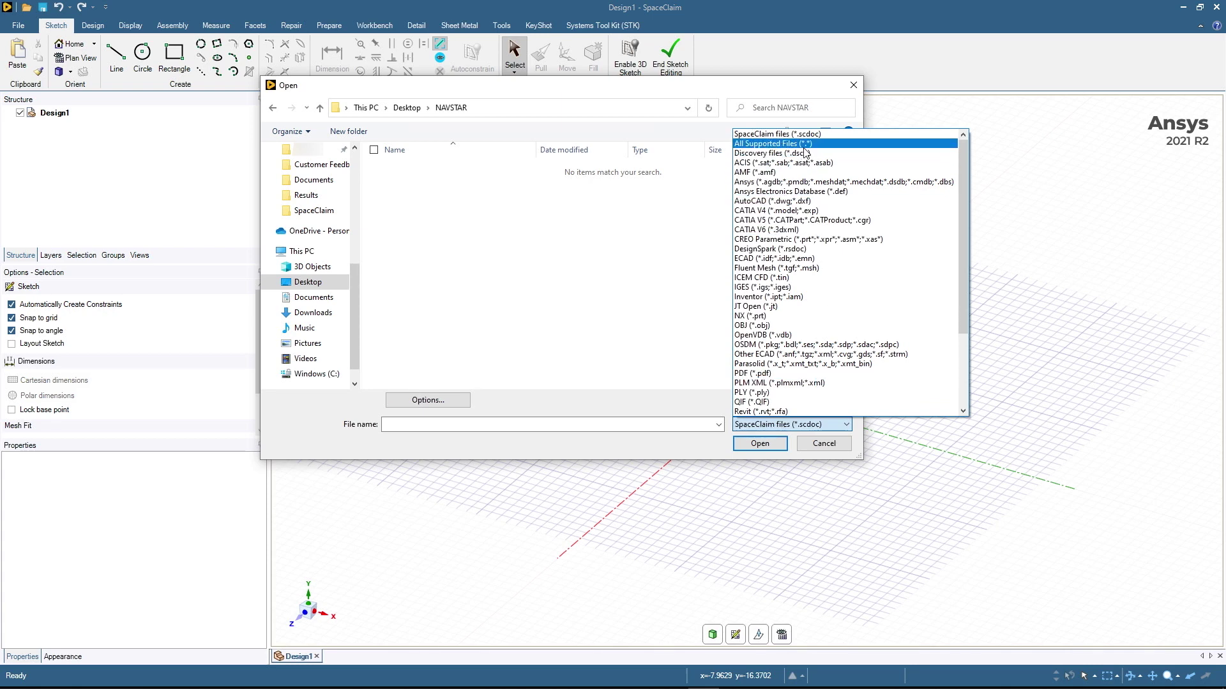
{"action": "left_click", "coordinate": [796, 144]}
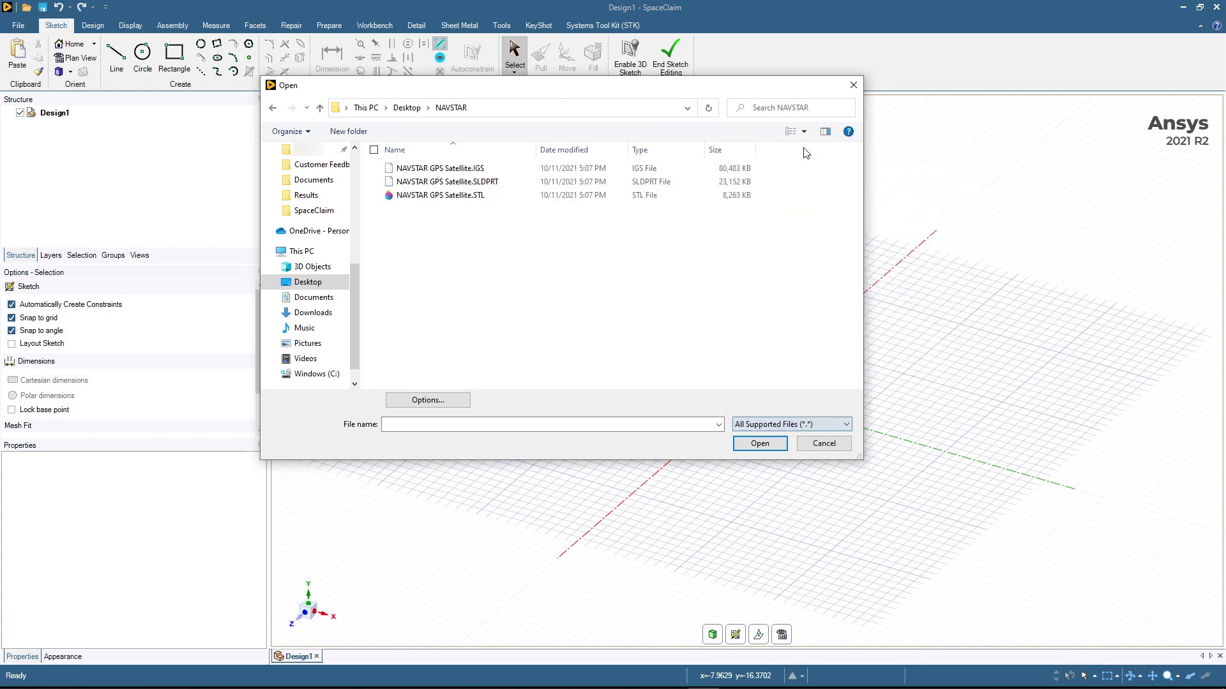
{"action": "left_click", "coordinate": [452, 183]}
{"action": "left_click", "coordinate": [759, 443]}
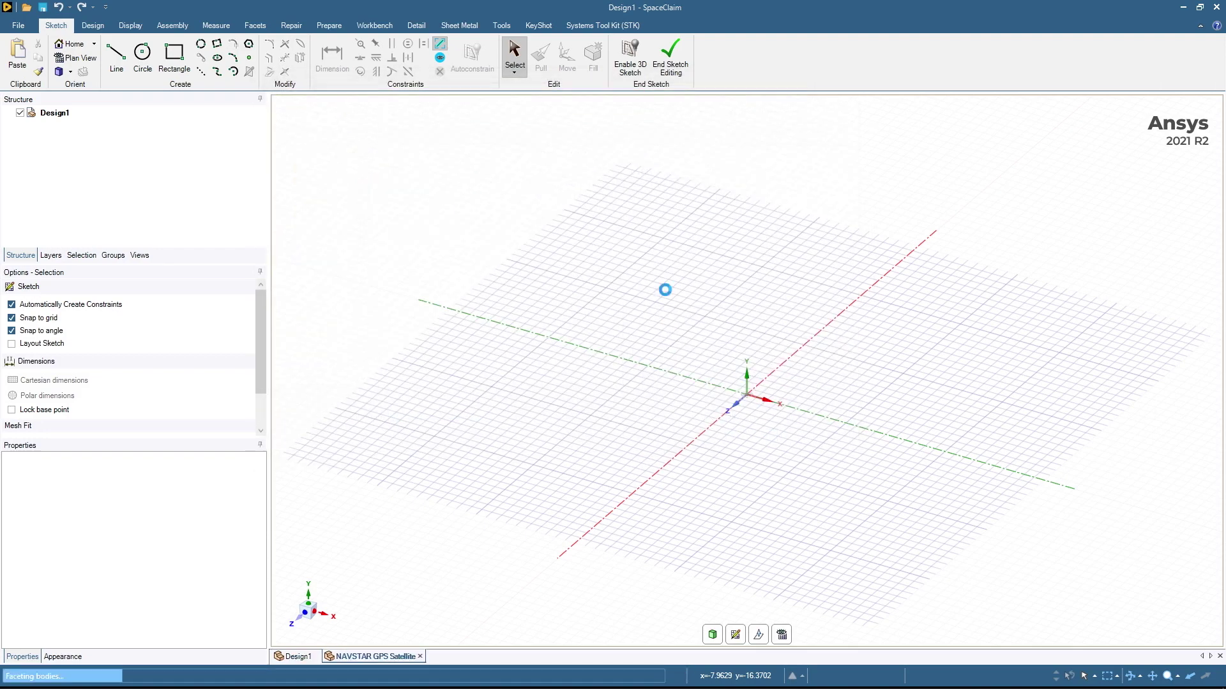
Hide every solid of the satellite except the two solar panel bodies, Solid2 and Solid3
{"action": "middle_click_drag", "start_coordinate": [874, 358], "coordinate": [895, 413]}
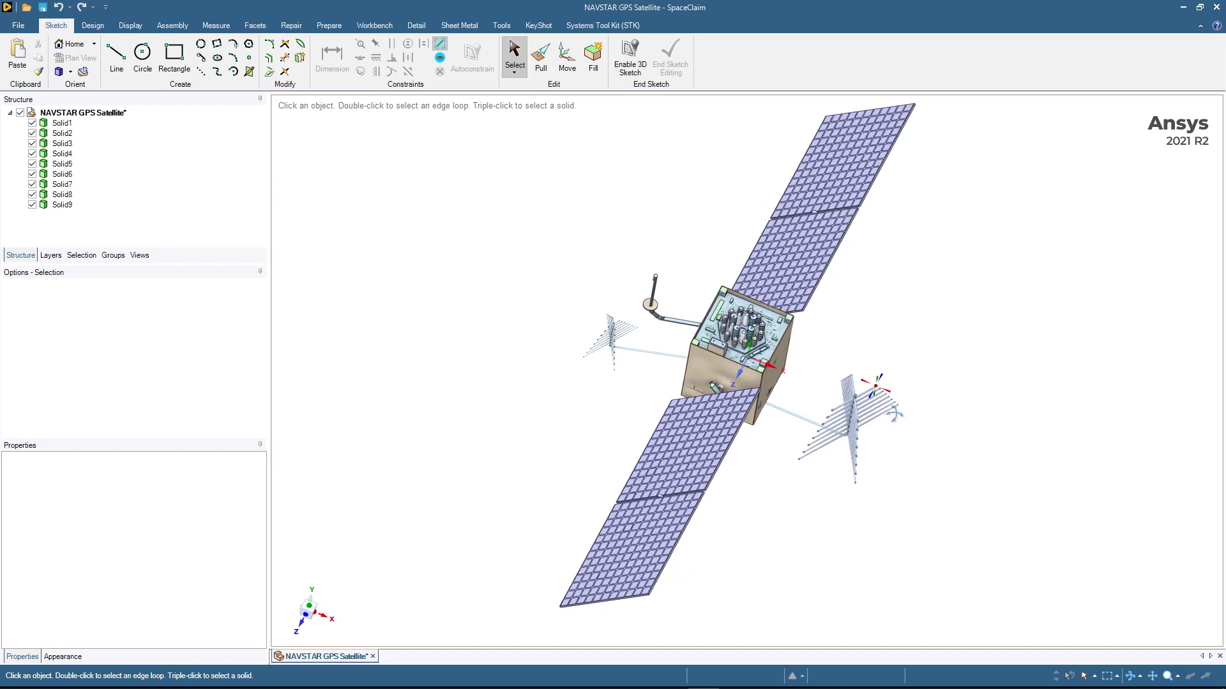
{"action": "scroll", "coordinate": [792, 355], "scroll_direction": "up", "scroll_amount": 4}
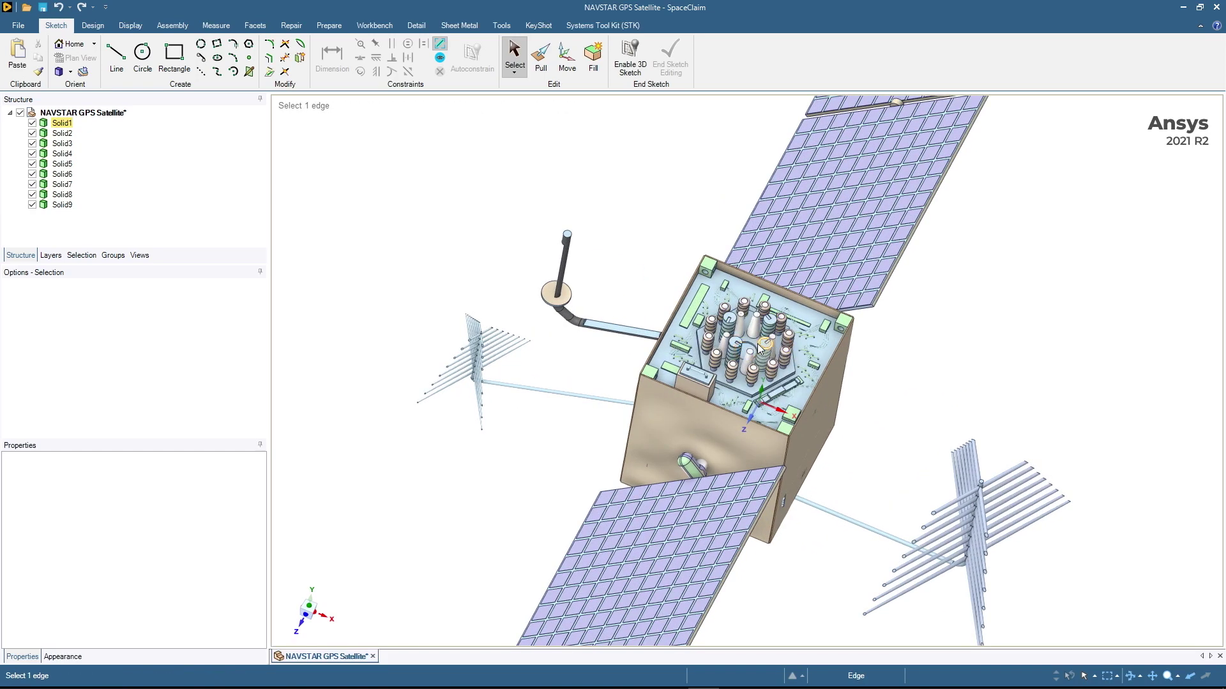
{"action": "middle_click_drag", "start_coordinate": [825, 447], "coordinate": [821, 419]}
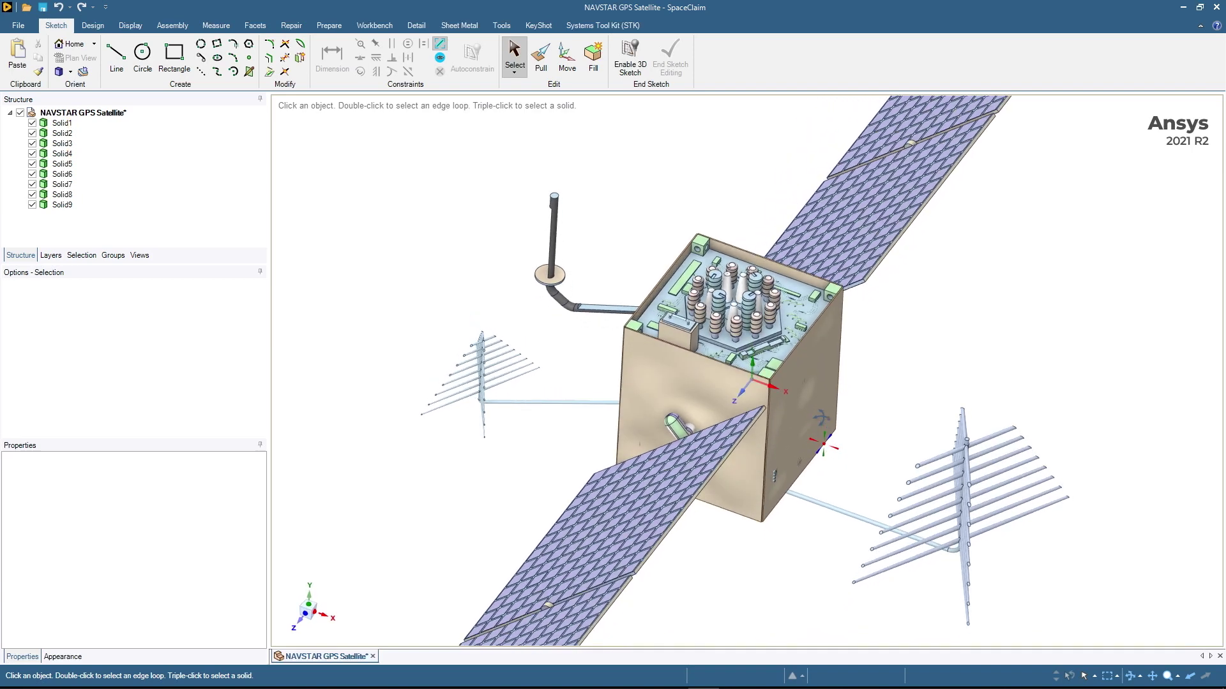
{"action": "scroll", "coordinate": [822, 416], "scroll_direction": "down", "scroll_amount": 5}
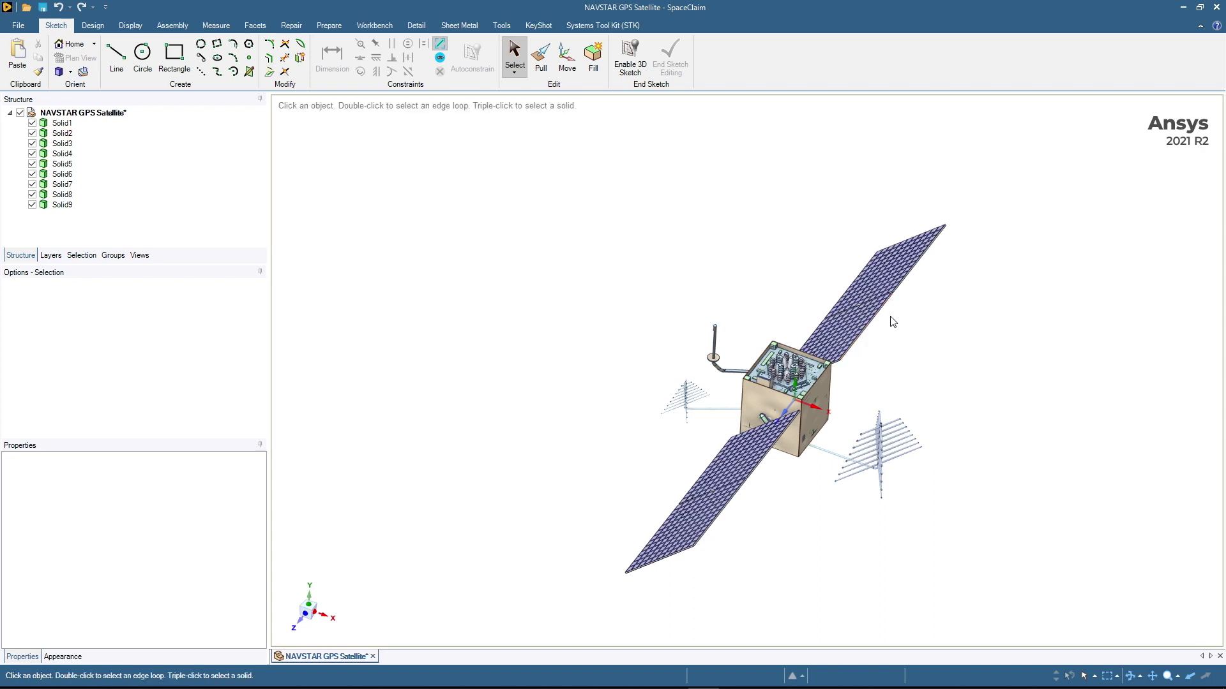
{"action": "left_click", "coordinate": [34, 124]}
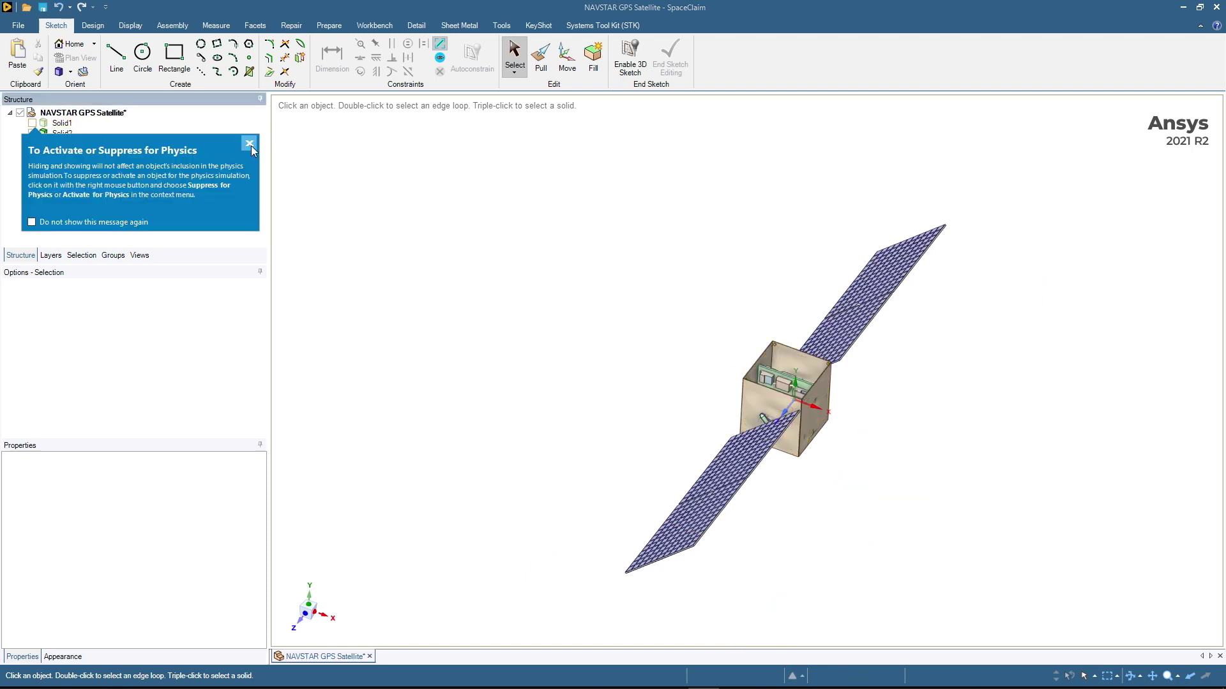
{"action": "left_click", "coordinate": [33, 155]}
{"action": "left_click", "coordinate": [33, 154]}
{"action": "left_click", "coordinate": [34, 165]}
{"action": "left_click", "coordinate": [34, 174]}
{"action": "left_click", "coordinate": [33, 185]}
{"action": "left_click", "coordinate": [34, 195]}
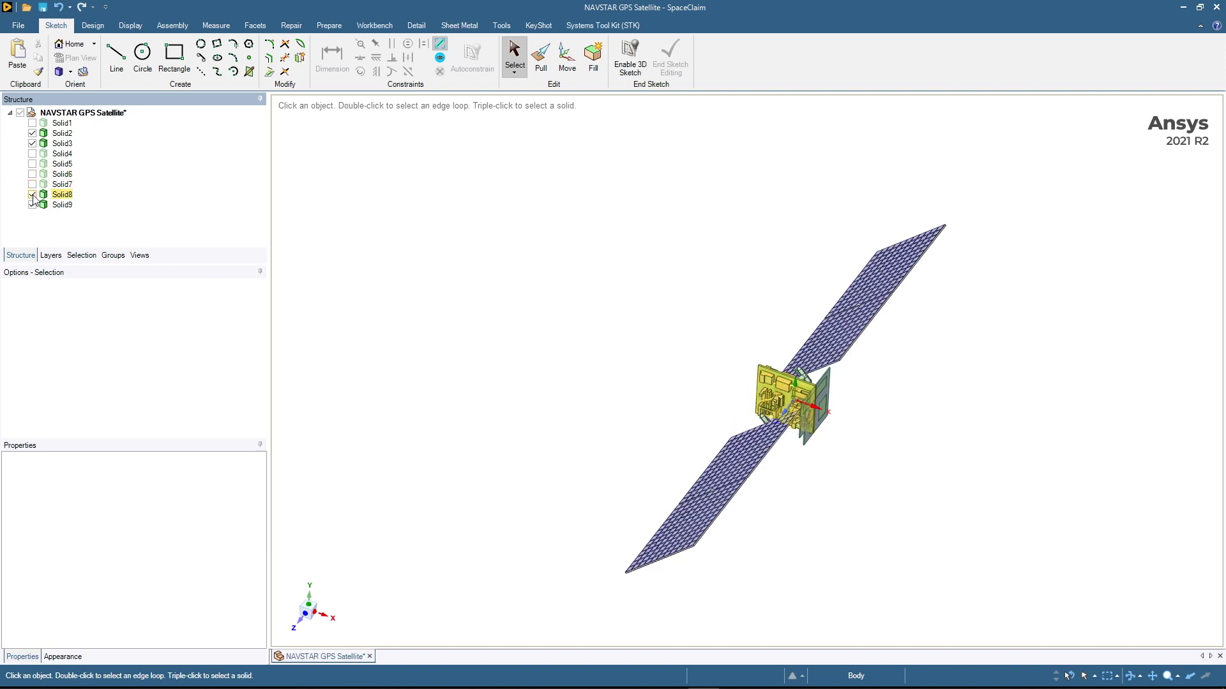
{"action": "left_click", "coordinate": [33, 205]}
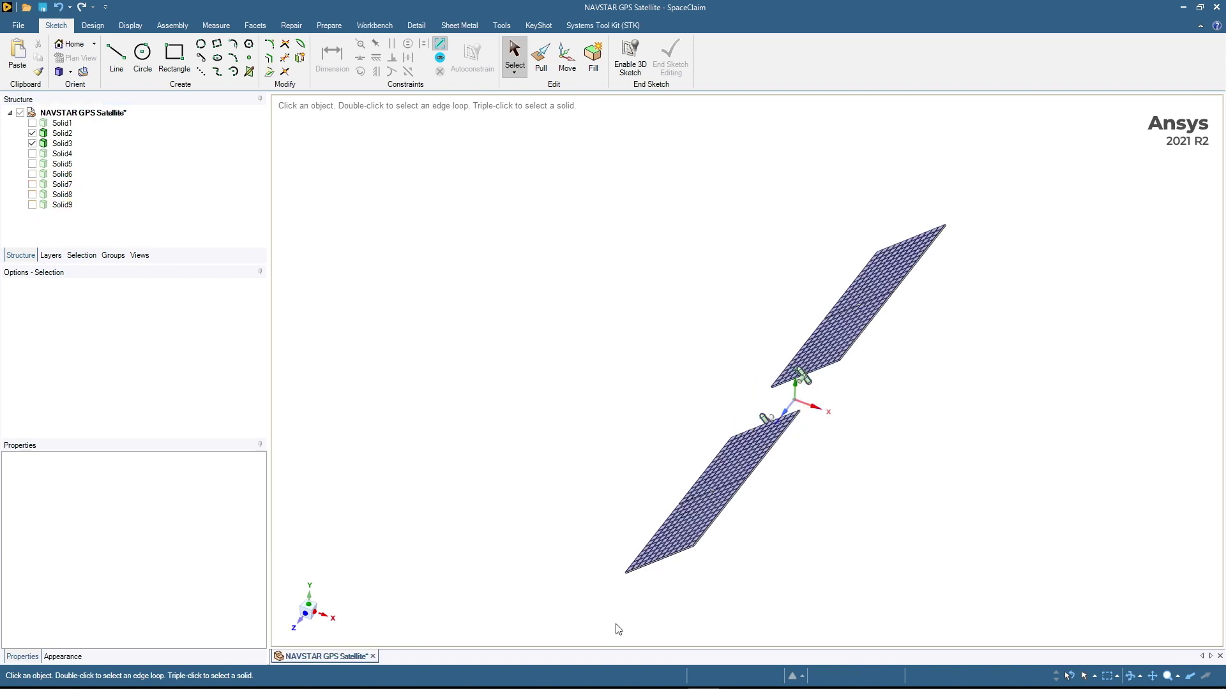
Examine the two solar panels and the cylindrical connectors at their inner ends, viewed along the X axis and from above
{"action": "left_click", "coordinate": [323, 616]}
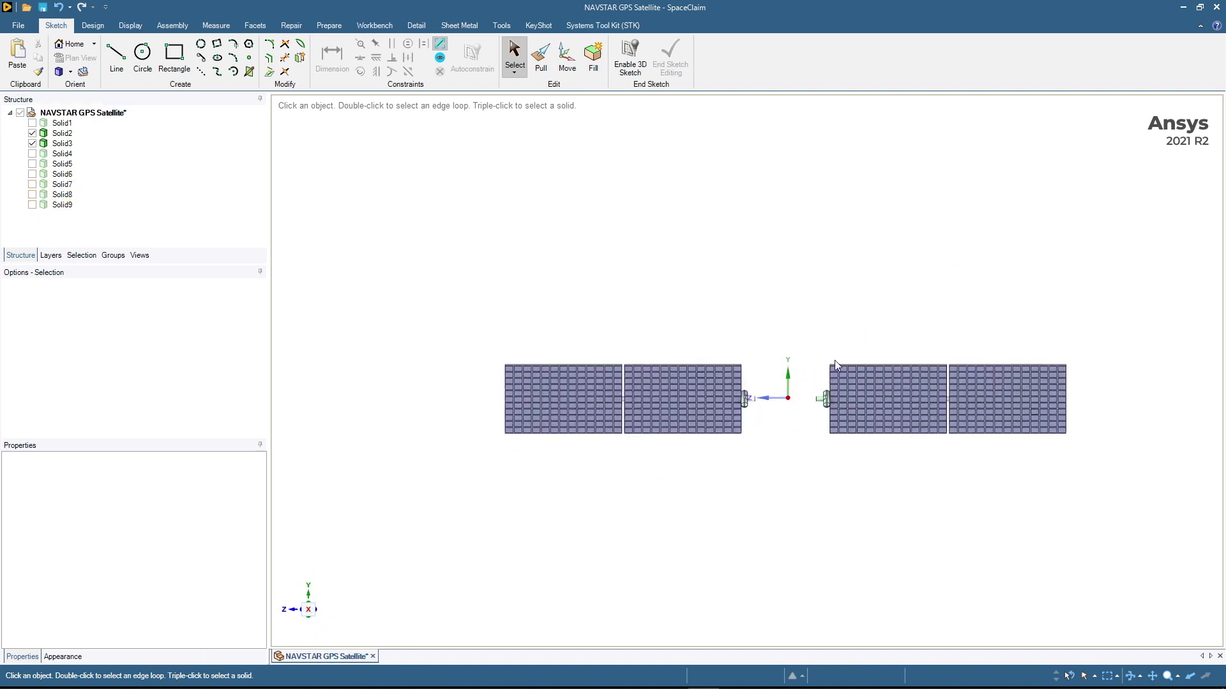
{"action": "mouse_move", "coordinate": [803, 351]}
{"action": "middle_mouse_down"}
{"action": "mouse_move", "coordinate": [798, 430]}
{"action": "mouse_move", "coordinate": [790, 368]}
{"action": "middle_mouse_up"}
{"action": "scroll", "coordinate": [790, 368], "scroll_direction": "up", "scroll_amount": 8}
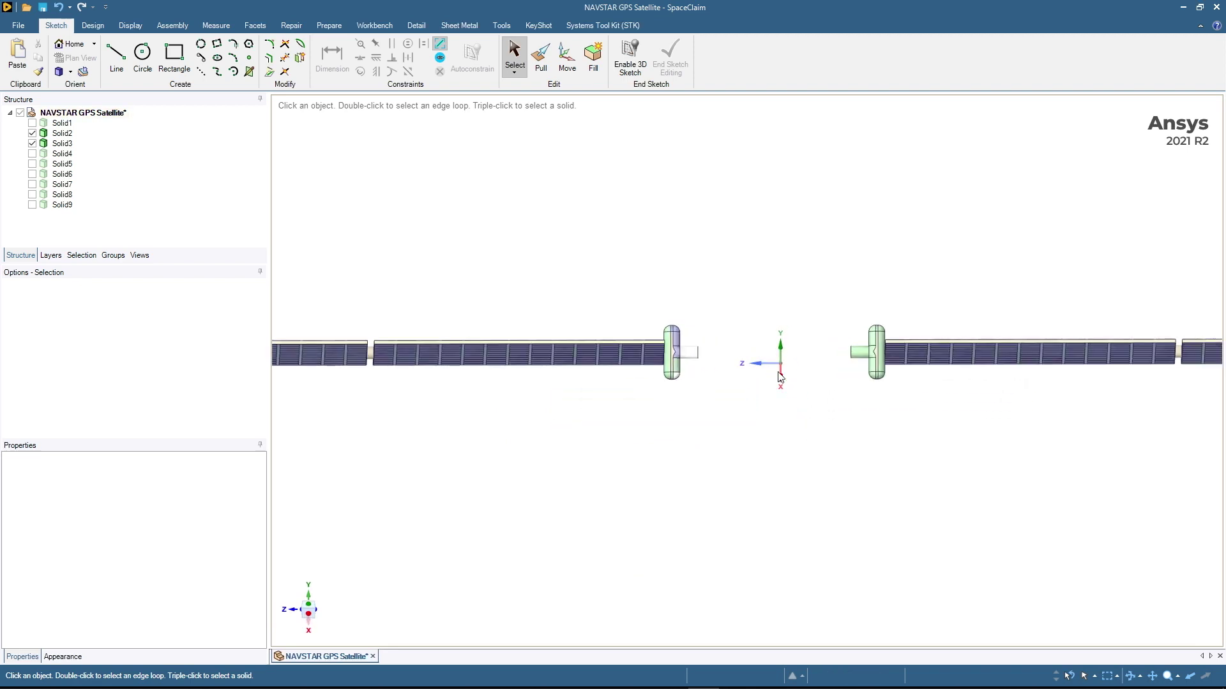
{"action": "mouse_move", "coordinate": [803, 321]}
{"action": "middle_mouse_down"}
{"action": "mouse_move", "coordinate": [798, 457]}
{"action": "mouse_move", "coordinate": [802, 427]}
{"action": "middle_mouse_up"}
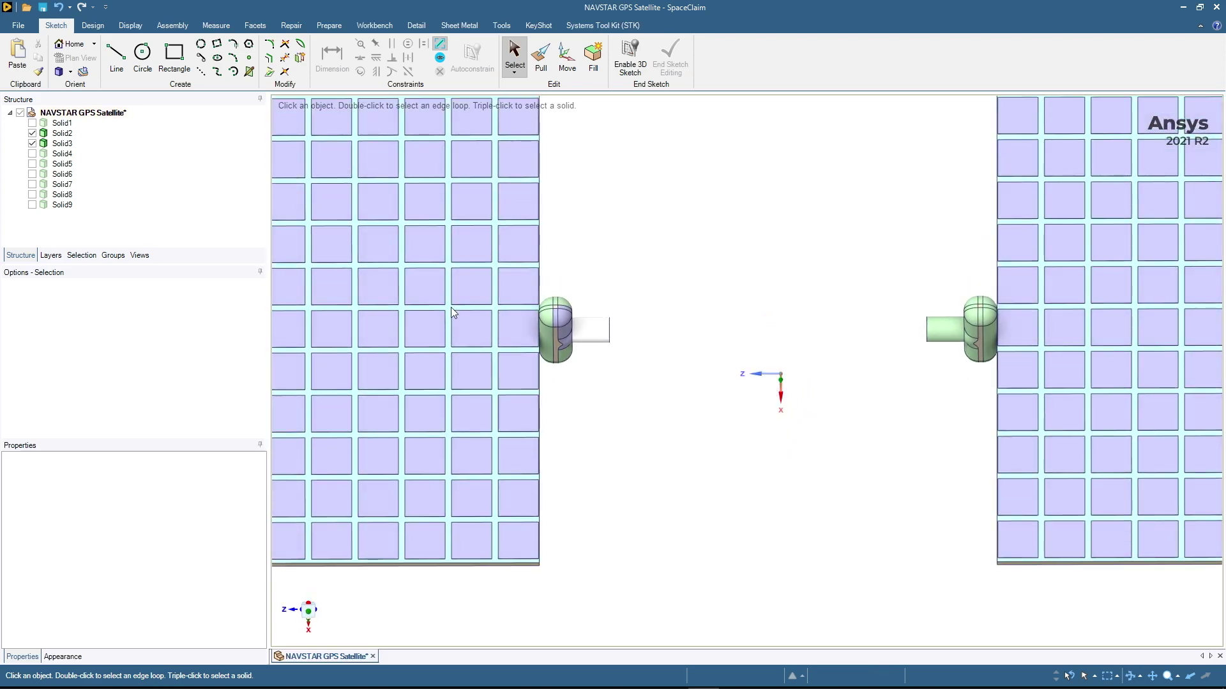
{"action": "left_click", "coordinate": [609, 332]}
{"action": "left_click", "coordinate": [943, 332]}
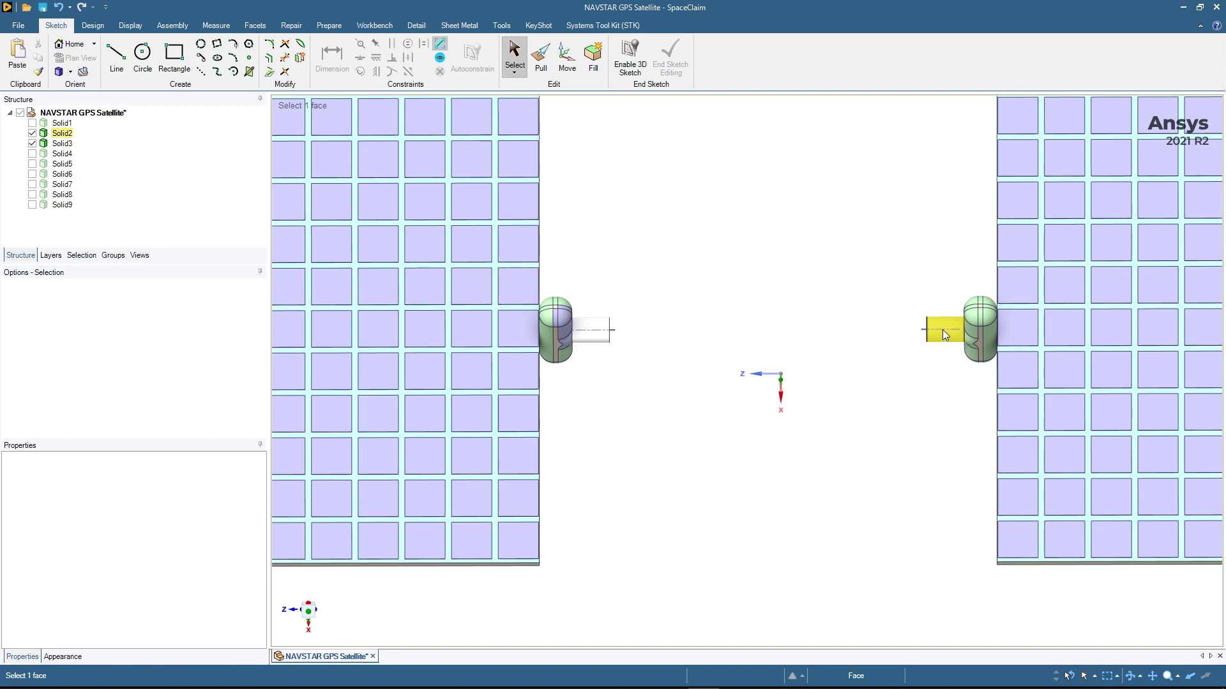
{"action": "left_click", "coordinate": [926, 327]}
{"action": "left_click", "coordinate": [953, 329]}
{"action": "left_click", "coordinate": [871, 323]}
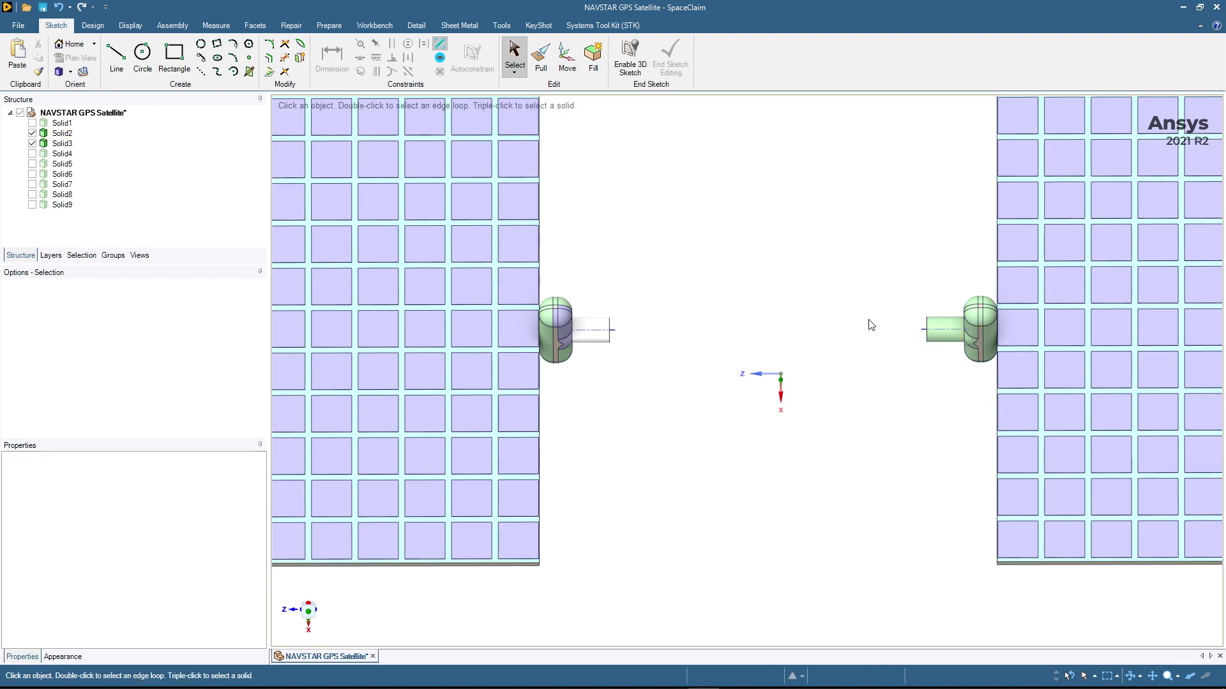
{"action": "scroll", "coordinate": [871, 324], "scroll_direction": "down", "scroll_amount": 5}
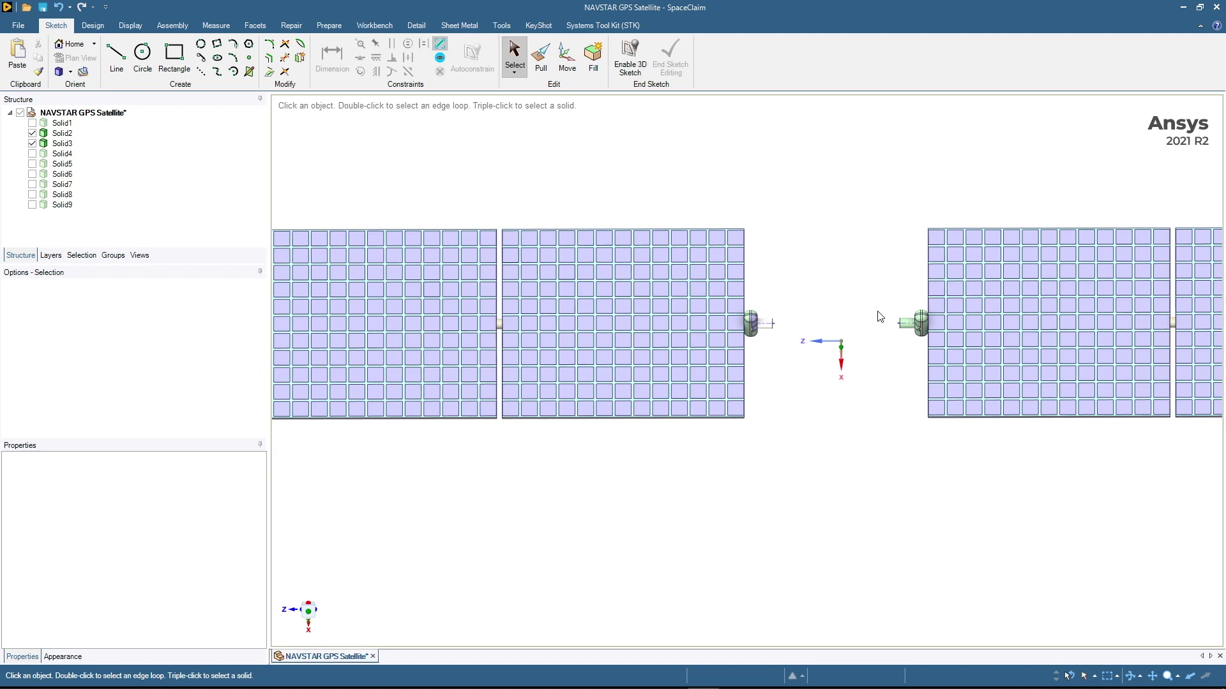
Rename the body Solid2 as SolarPanel1
{"action": "left_click", "coordinate": [62, 133]}
{"action": "left_click", "coordinate": [62, 123]}
{"action": "left_click", "coordinate": [62, 132]}
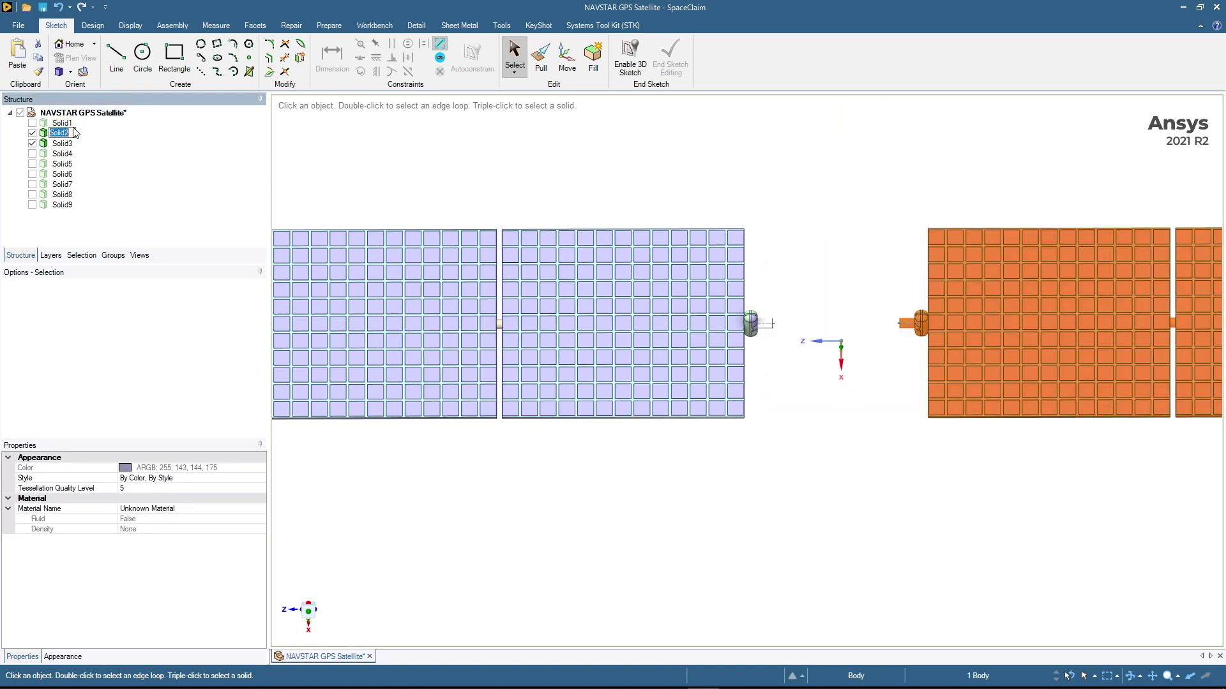
{"action": "left_click", "coordinate": [62, 132]}
{"action": "type", "text": "SolarPA"}
{"action": "key", "text": "Return"}
Rename the body Solid3 as SolarPanel2
{"action": "left_click", "coordinate": [59, 144]}
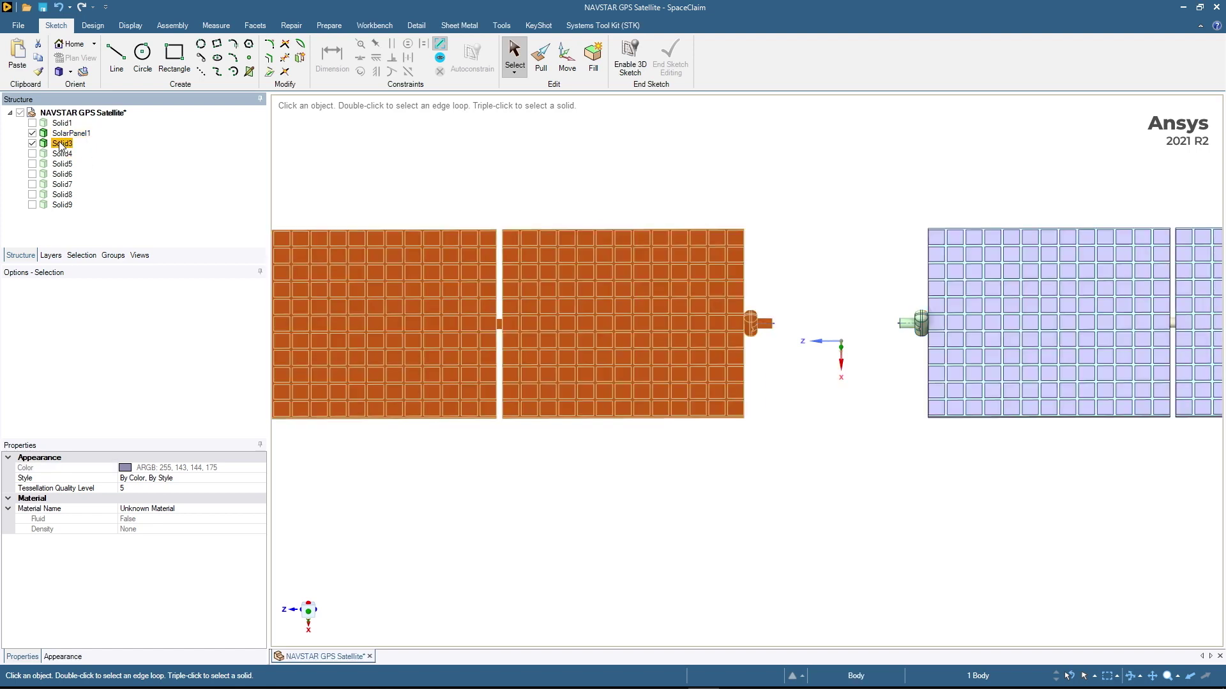
{"action": "left_click", "coordinate": [59, 144]}
{"action": "type", "text": "SolarPanel"}
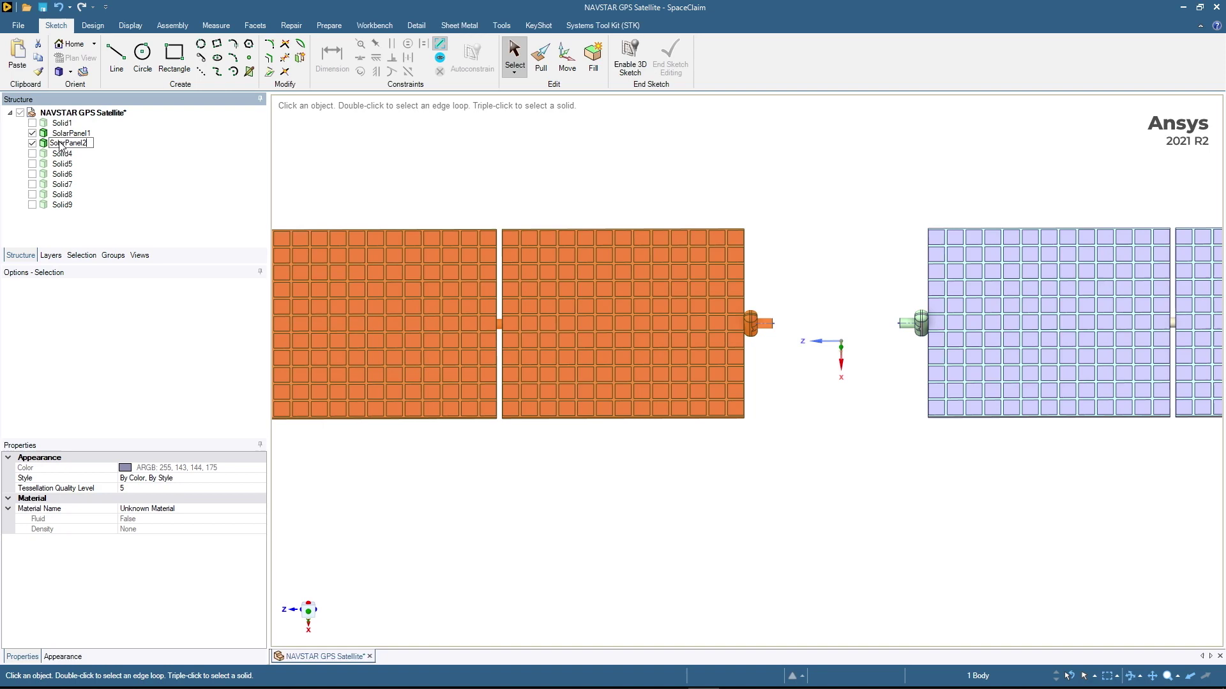
{"action": "type", "text": "2"}
{"action": "key", "text": "Return"}
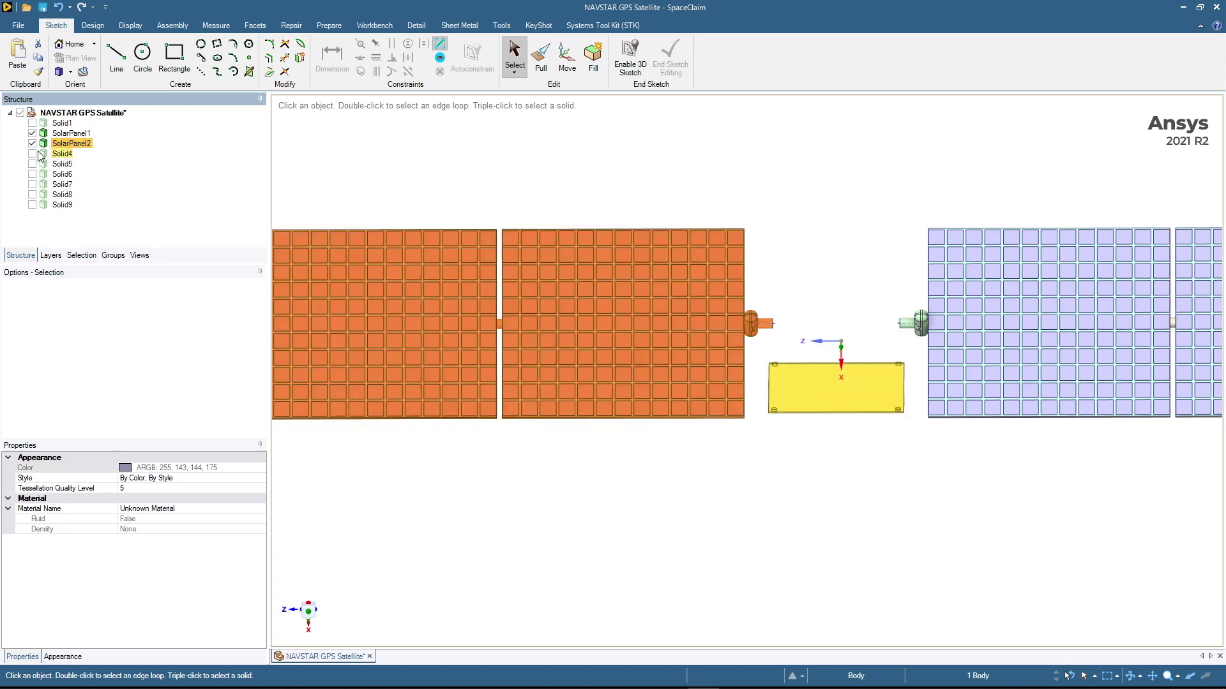
Move the SolarPanel1 and SolarPanel2 bodies each into its own new component, keeping the body names as component names
{"action": "left_click", "coordinate": [80, 136]}
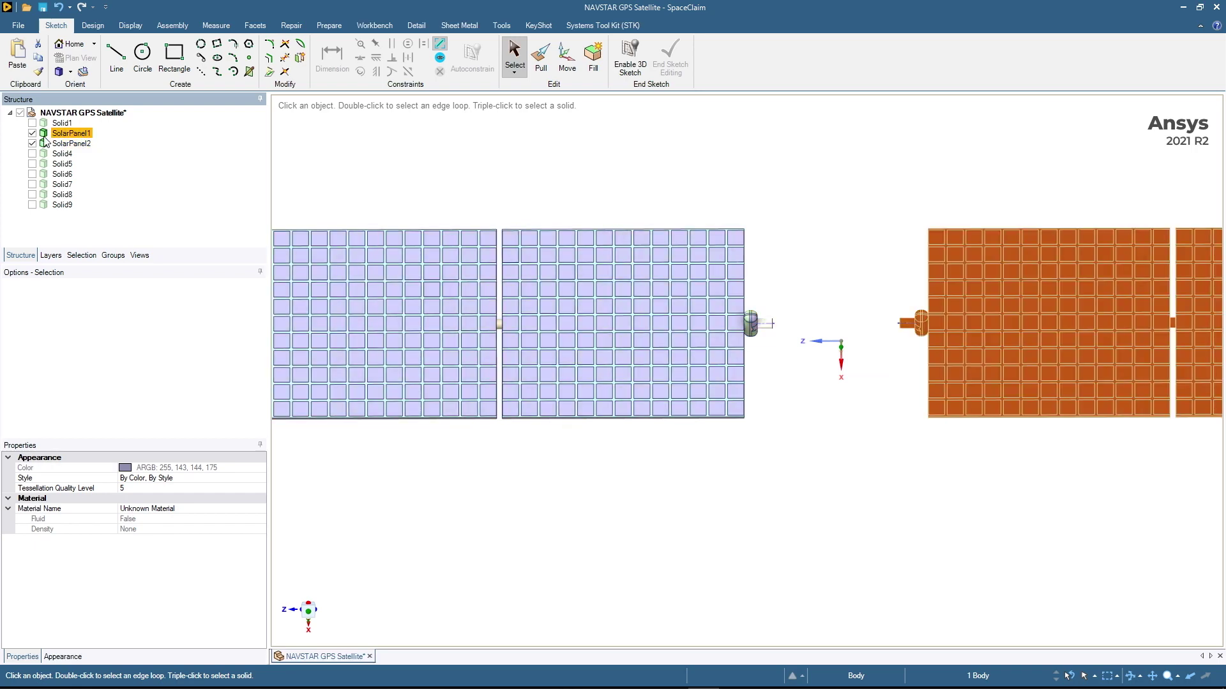
{"action": "right_click", "coordinate": [80, 137]}
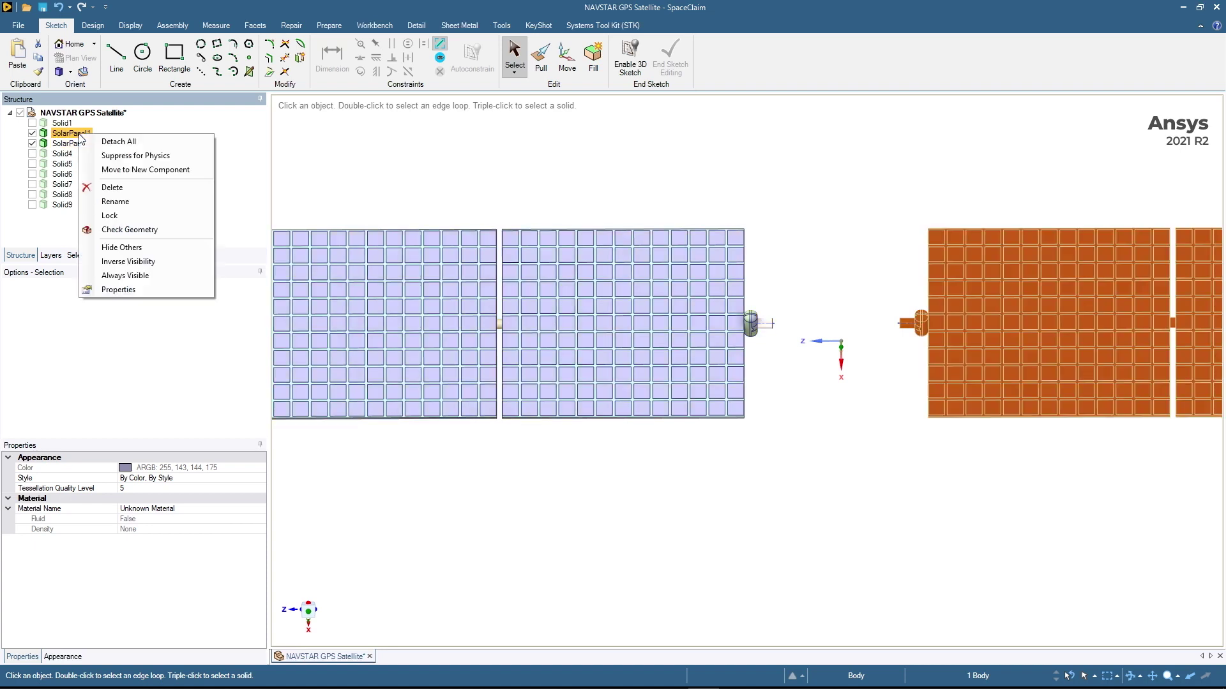
{"action": "left_click", "coordinate": [125, 170]}
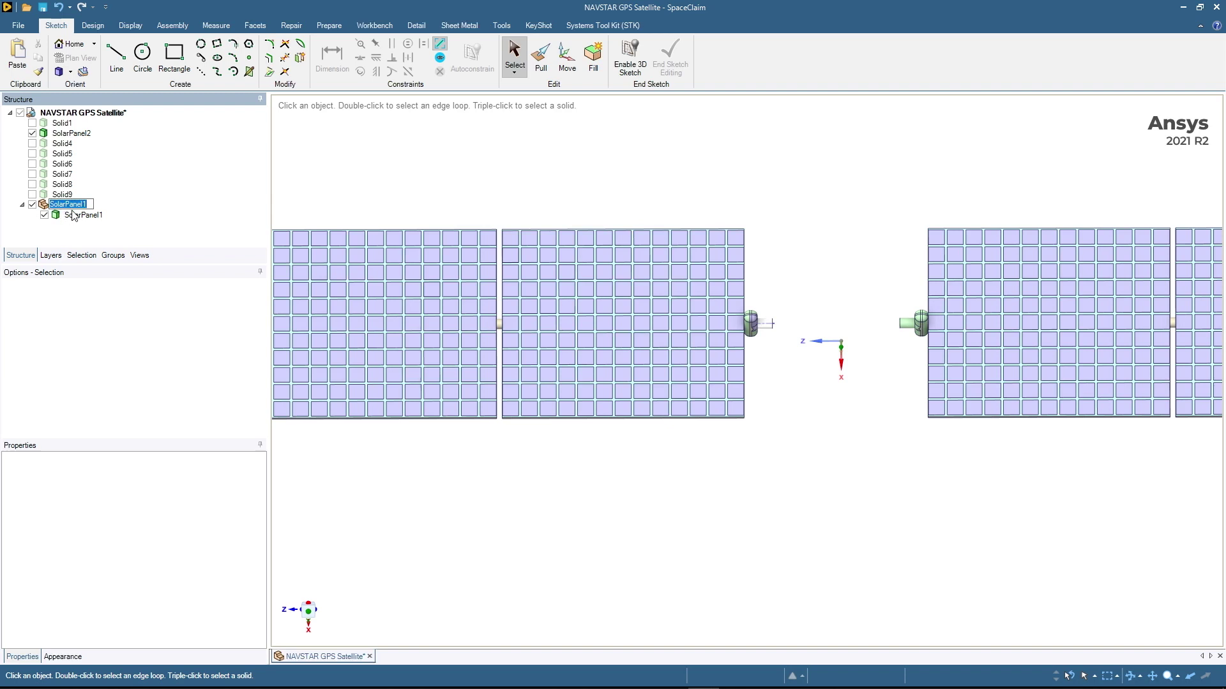
{"action": "left_click", "coordinate": [82, 136]}
{"action": "right_click", "coordinate": [81, 136]}
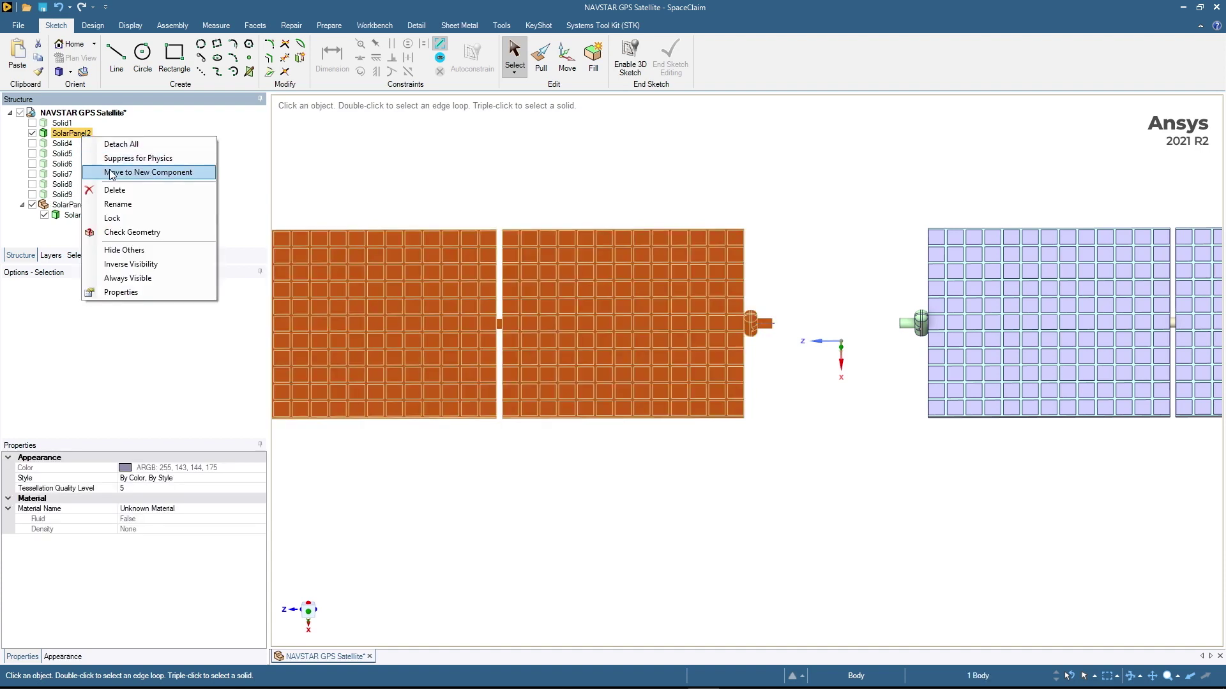
{"action": "left_click", "coordinate": [110, 170]}
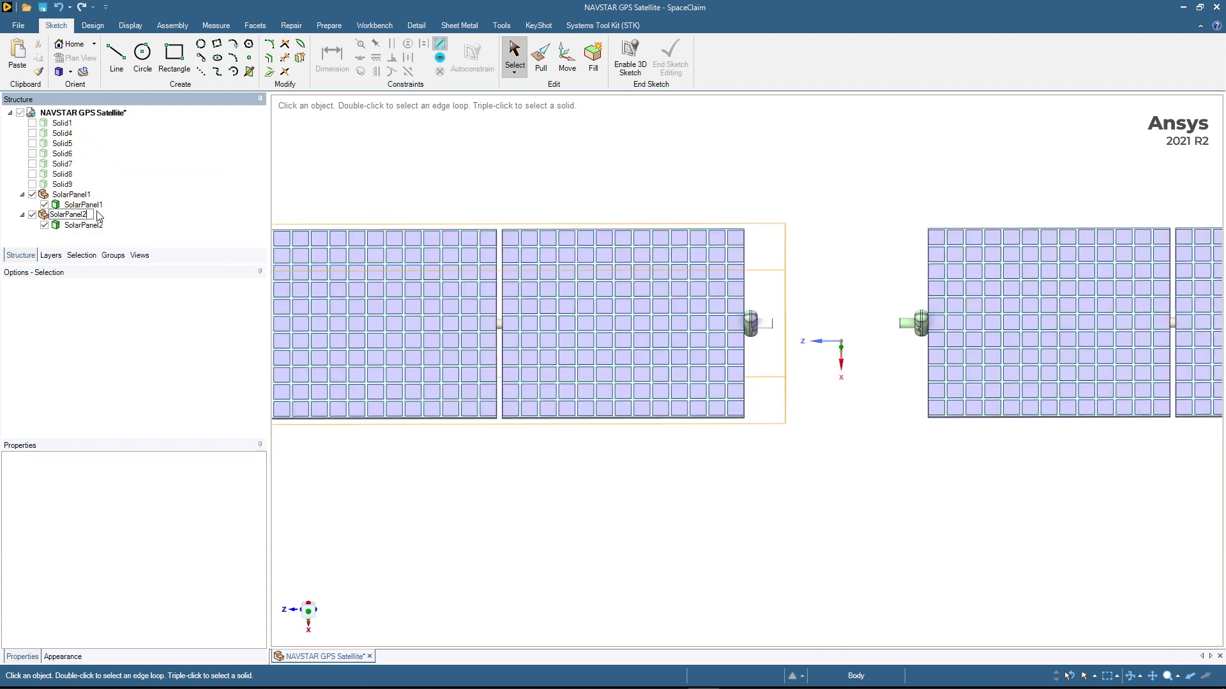
{"action": "key", "text": "Return"}
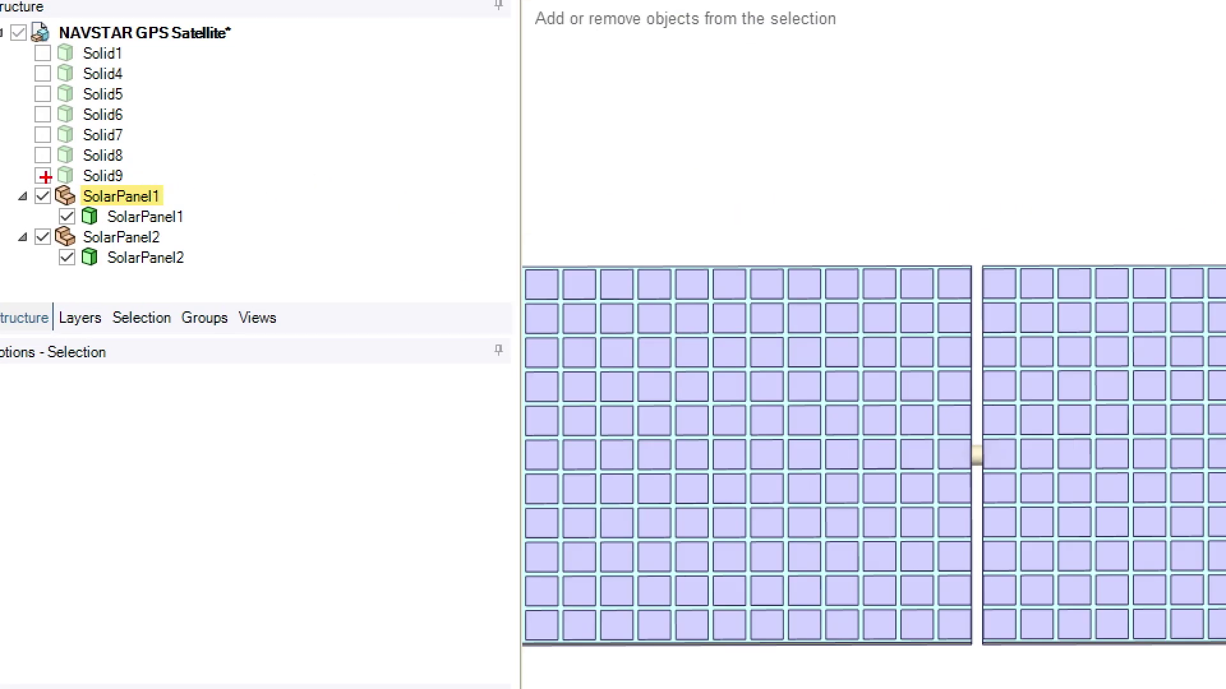
{"action": "left_click_drag", "start_coordinate": [45, 177], "coordinate": [80, 214]}
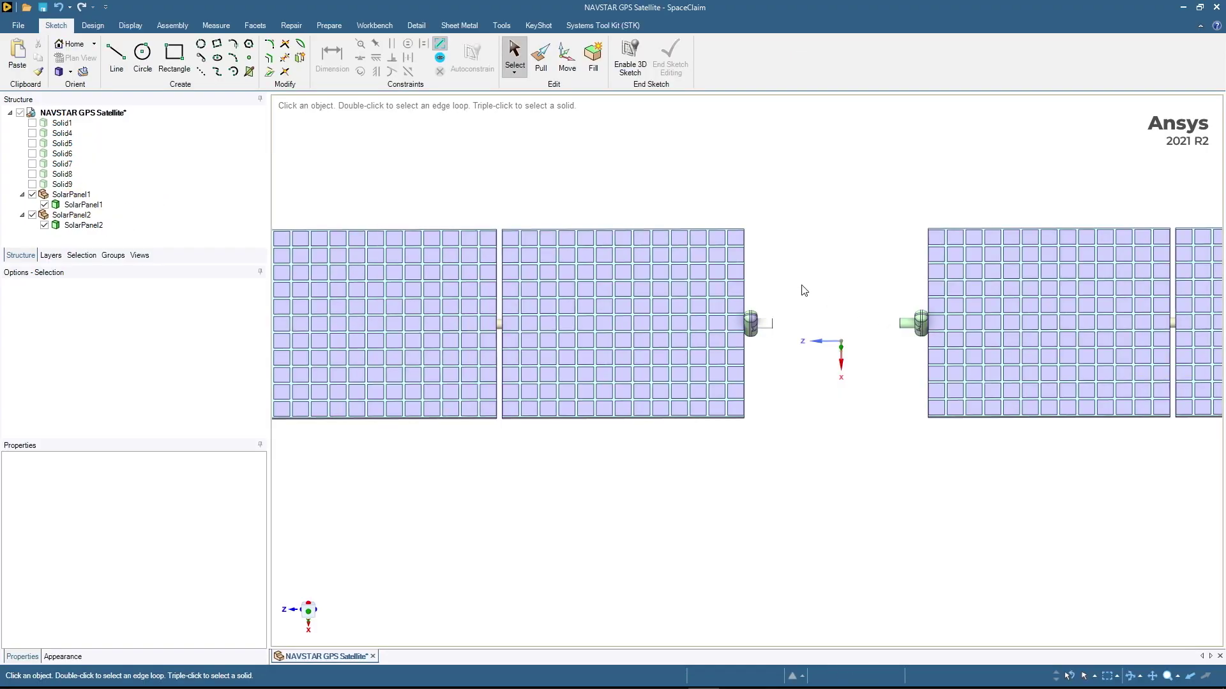
Create an origin at the centre of the circular inner end face of the SolarPanel1 connector cylinder
{"action": "scroll", "coordinate": [798, 284], "scroll_direction": "down", "scroll_amount": 3}
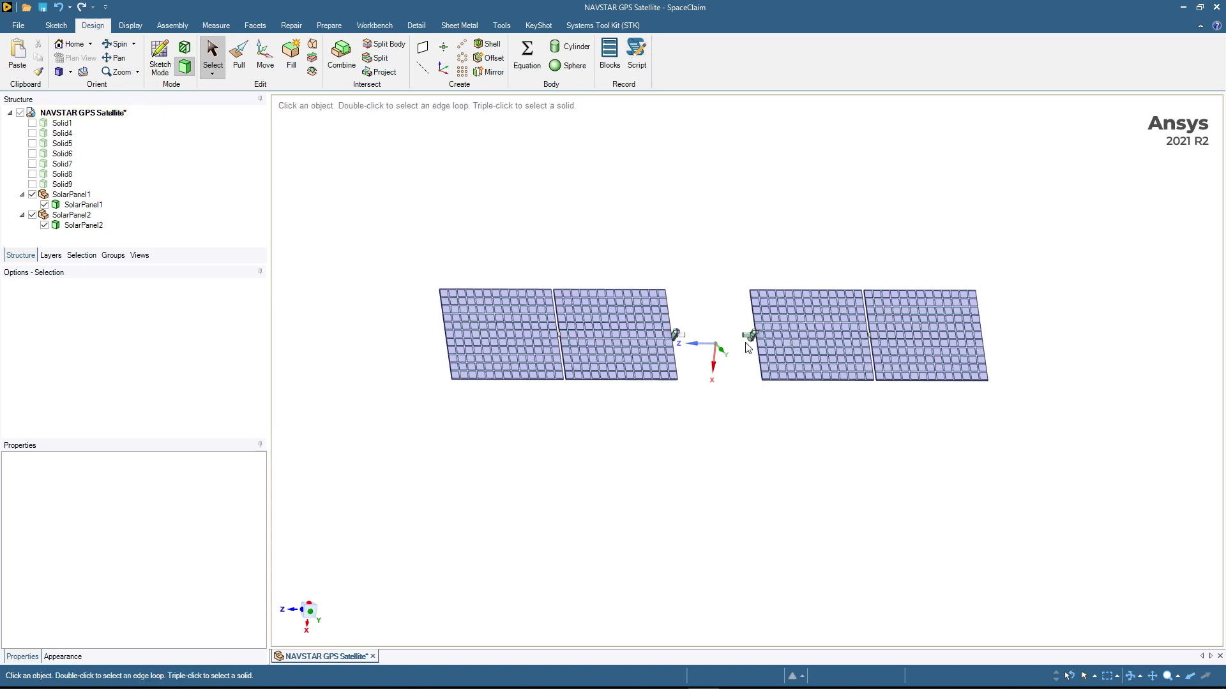
{"action": "scroll", "coordinate": [739, 332], "scroll_direction": "up", "scroll_amount": 6}
{"action": "scroll", "coordinate": [734, 302], "scroll_direction": "up", "scroll_amount": 2}
{"action": "scroll", "coordinate": [741, 347], "scroll_direction": "up", "scroll_amount": 3}
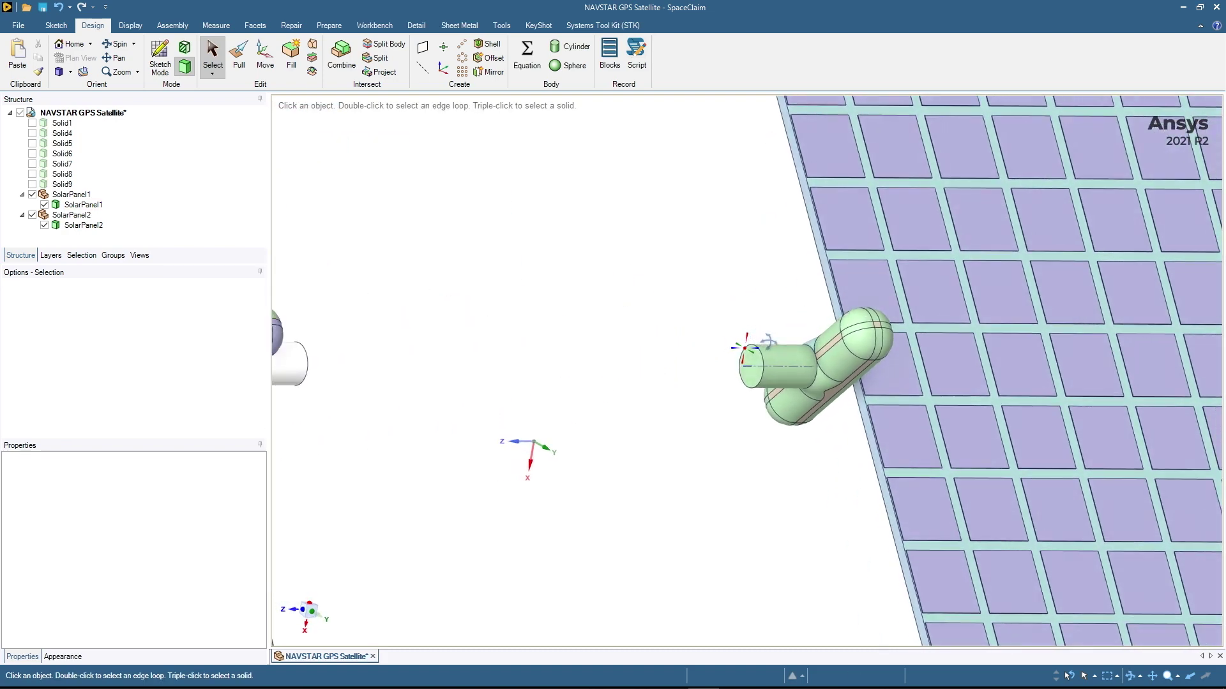
{"action": "scroll", "coordinate": [744, 348], "scroll_direction": "down", "scroll_amount": 5}
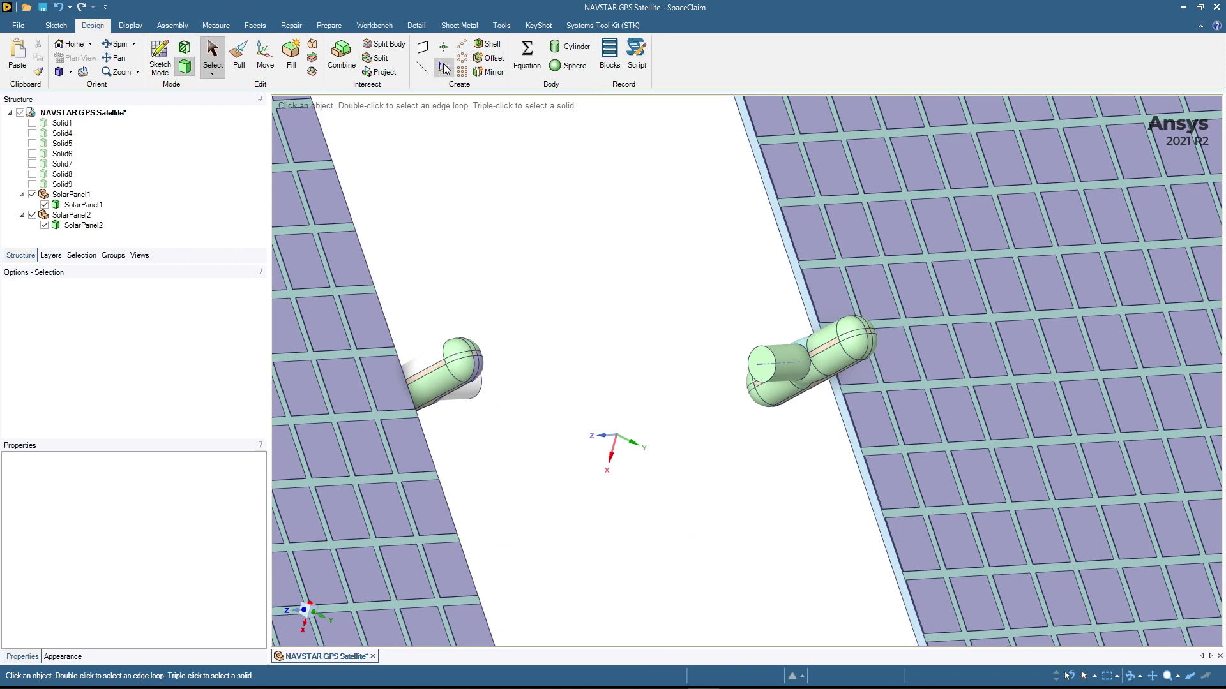
{"action": "key", "text": "ctrl"}
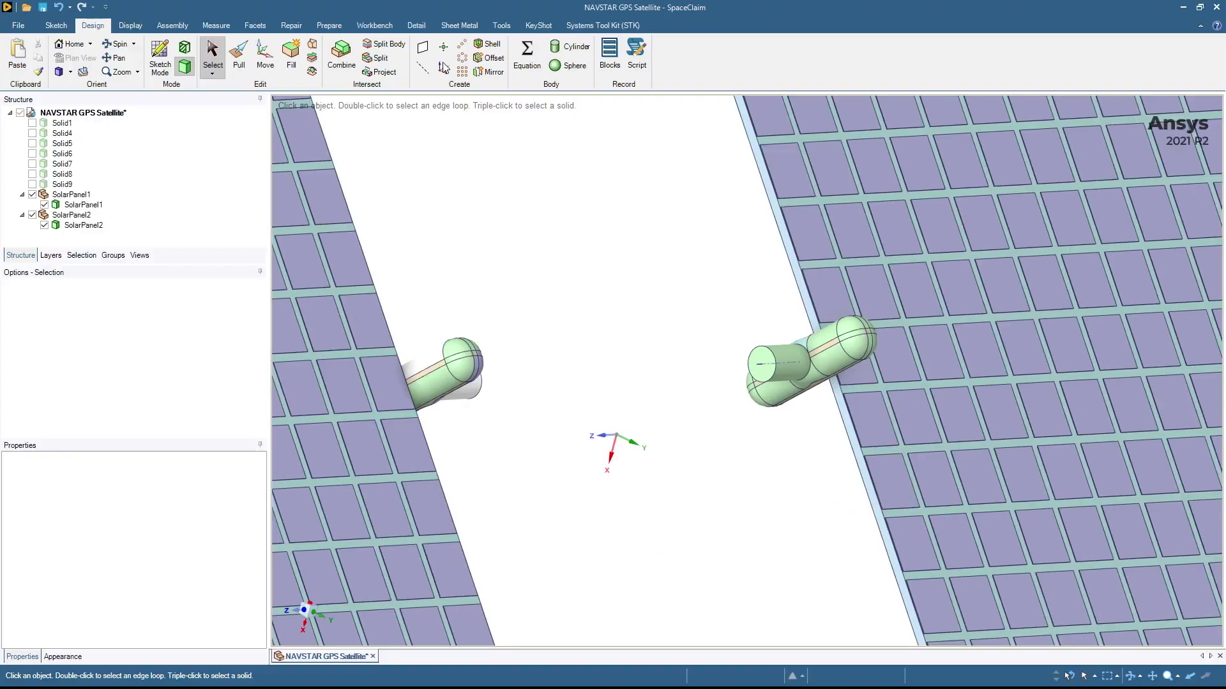
{"action": "left_click", "coordinate": [443, 96]}
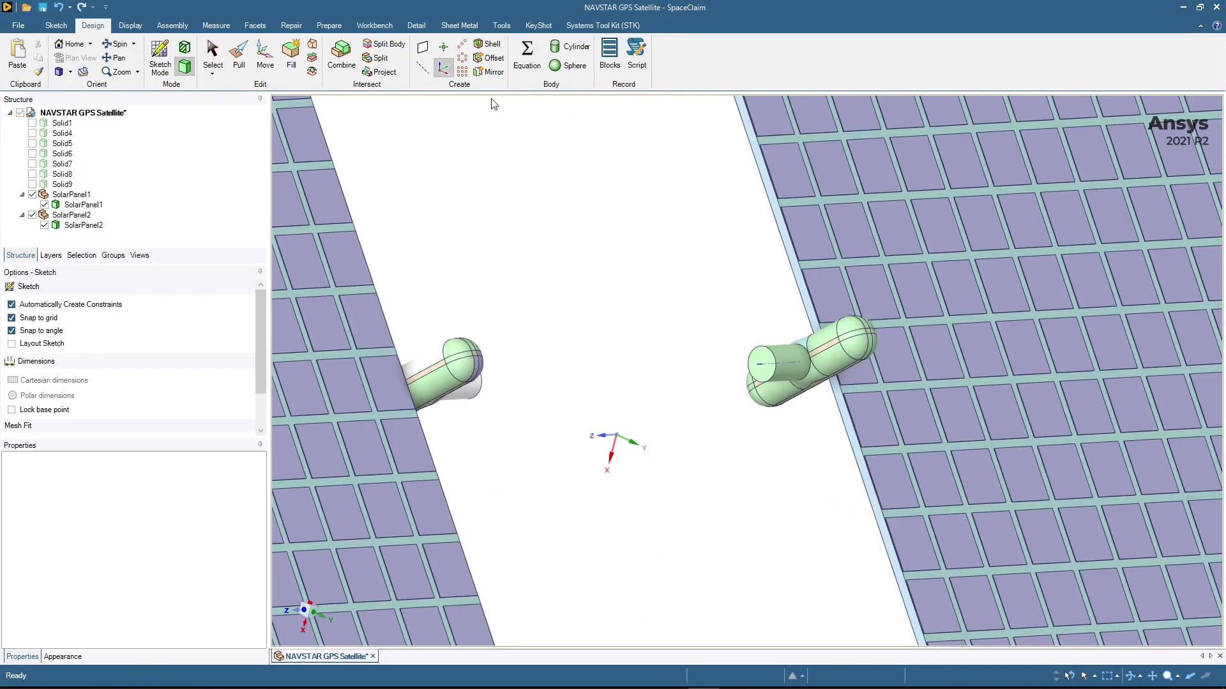
{"action": "scroll", "coordinate": [769, 368], "scroll_direction": "up", "scroll_amount": 3}
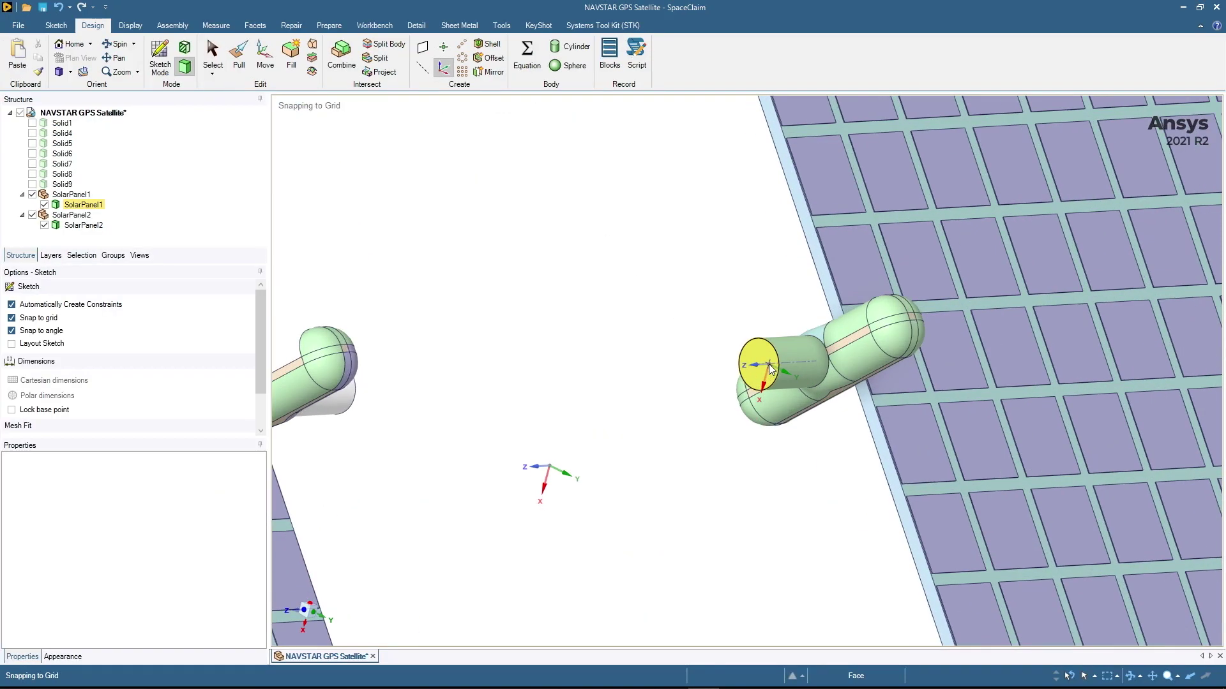
{"action": "scroll", "coordinate": [770, 369], "scroll_direction": "up", "scroll_amount": 2}
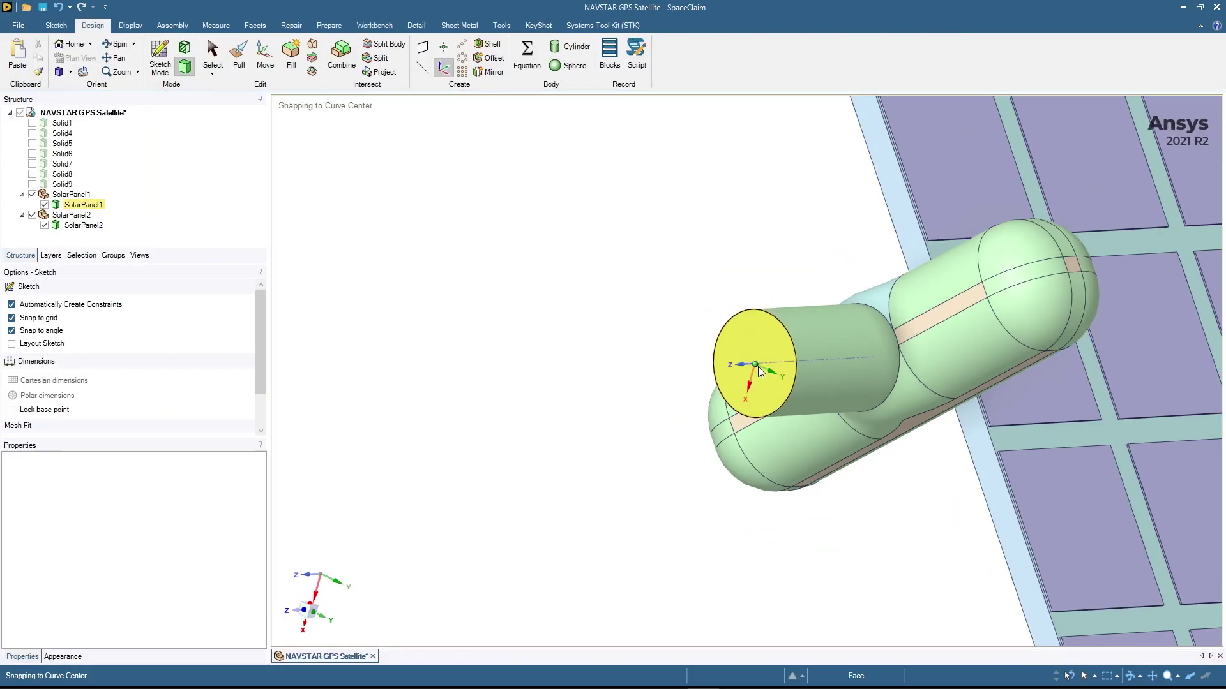
{"action": "left_click", "coordinate": [757, 366]}
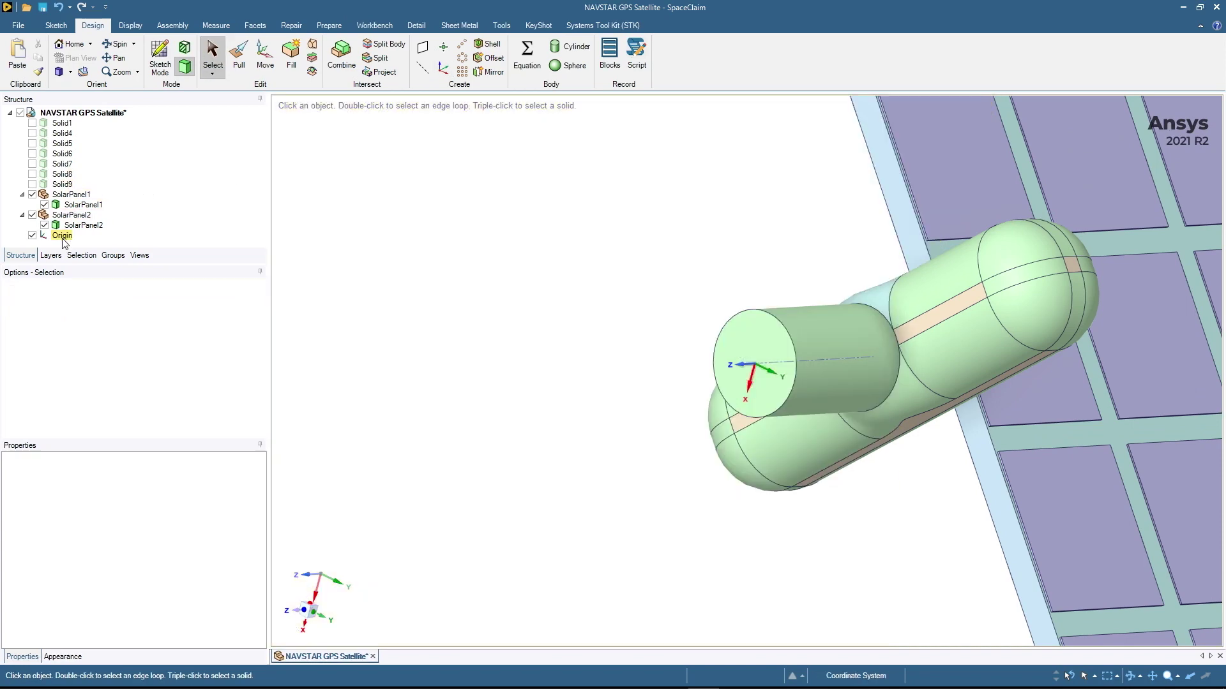
Rename the new coordinate system as Origin1 and move it into the SolarPanel1 component
{"action": "right_click", "coordinate": [64, 238]}
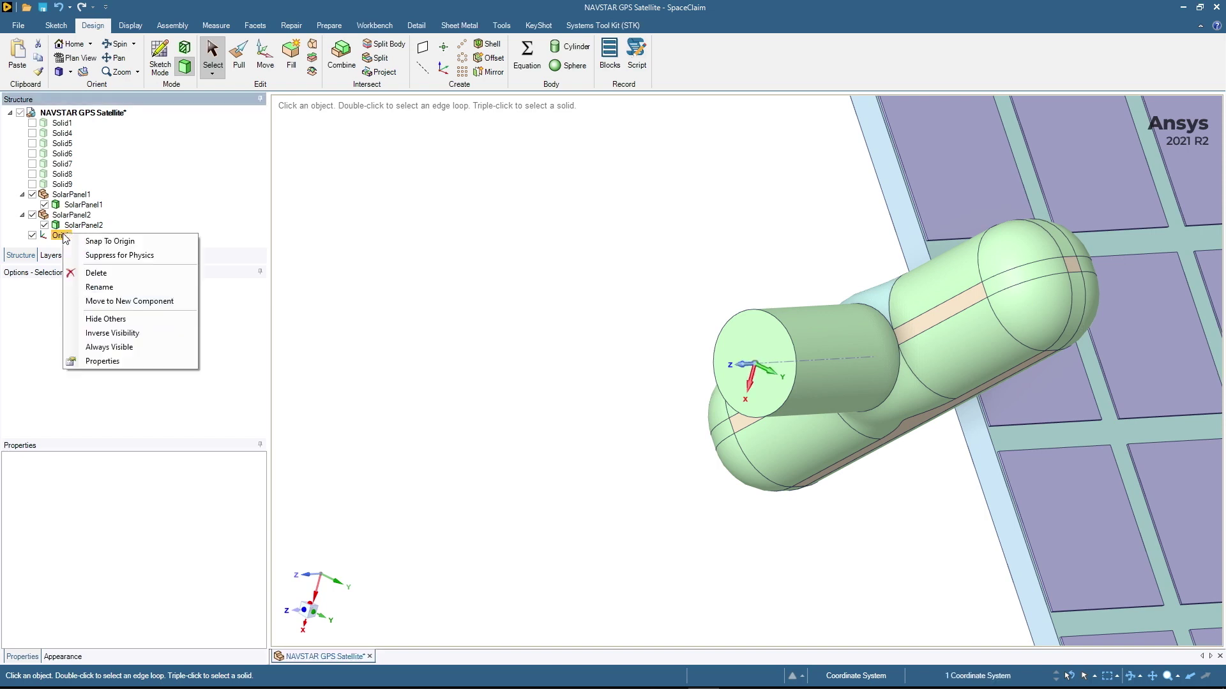
{"action": "left_click", "coordinate": [118, 287]}
{"action": "type", "text": "Origin1"}
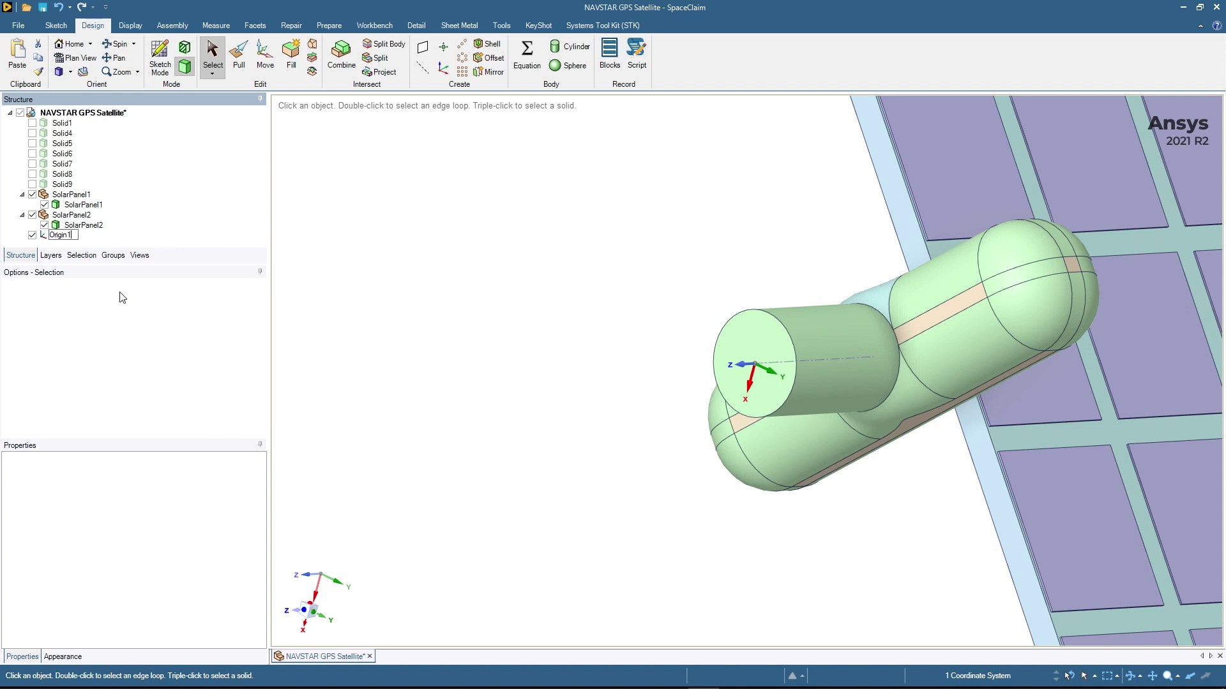
{"action": "key", "text": "Return"}
{"action": "left_click", "coordinate": [211, 54]}
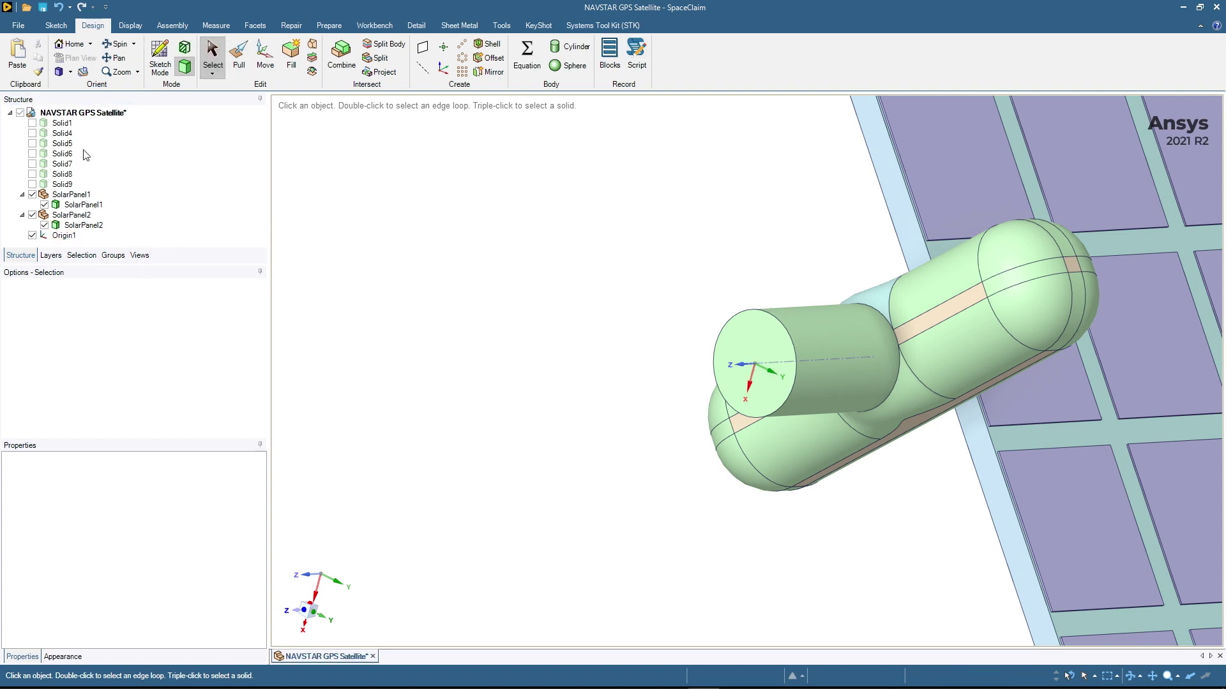
{"action": "left_click_drag", "start_coordinate": [62, 237], "coordinate": [82, 196]}
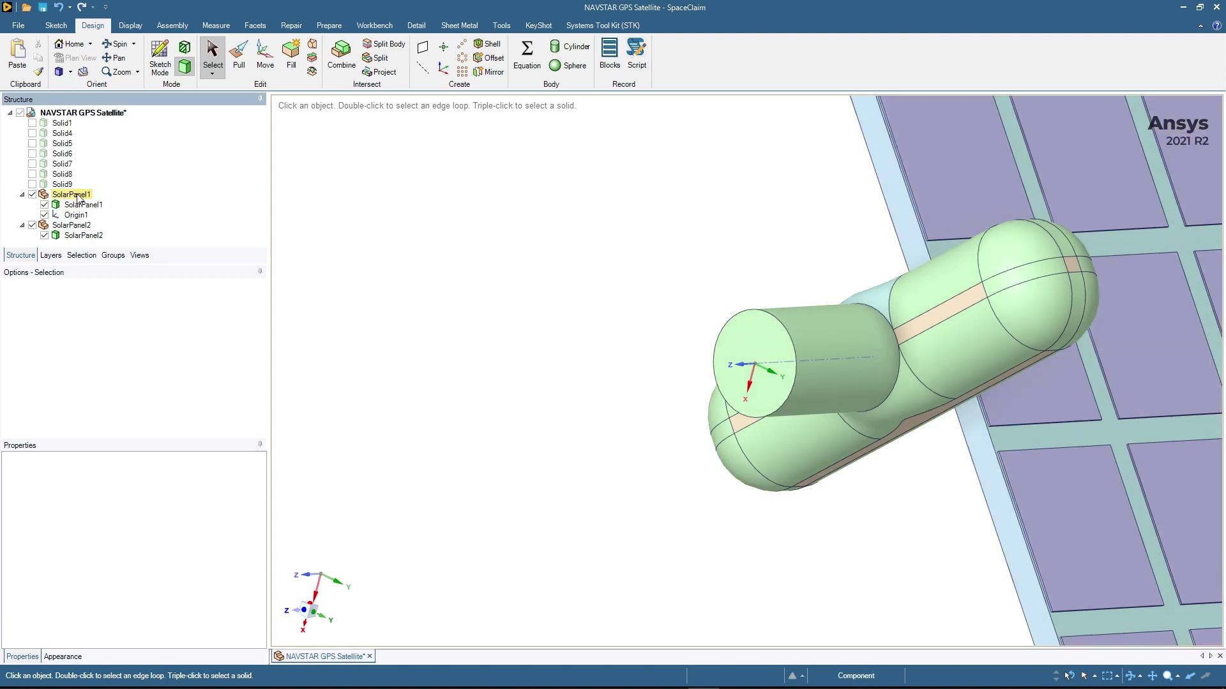
Create an origin at the centre of the circular inner end face of the SolarPanel2 connector cylinder
{"action": "scroll", "coordinate": [632, 328], "scroll_direction": "down", "scroll_amount": 5}
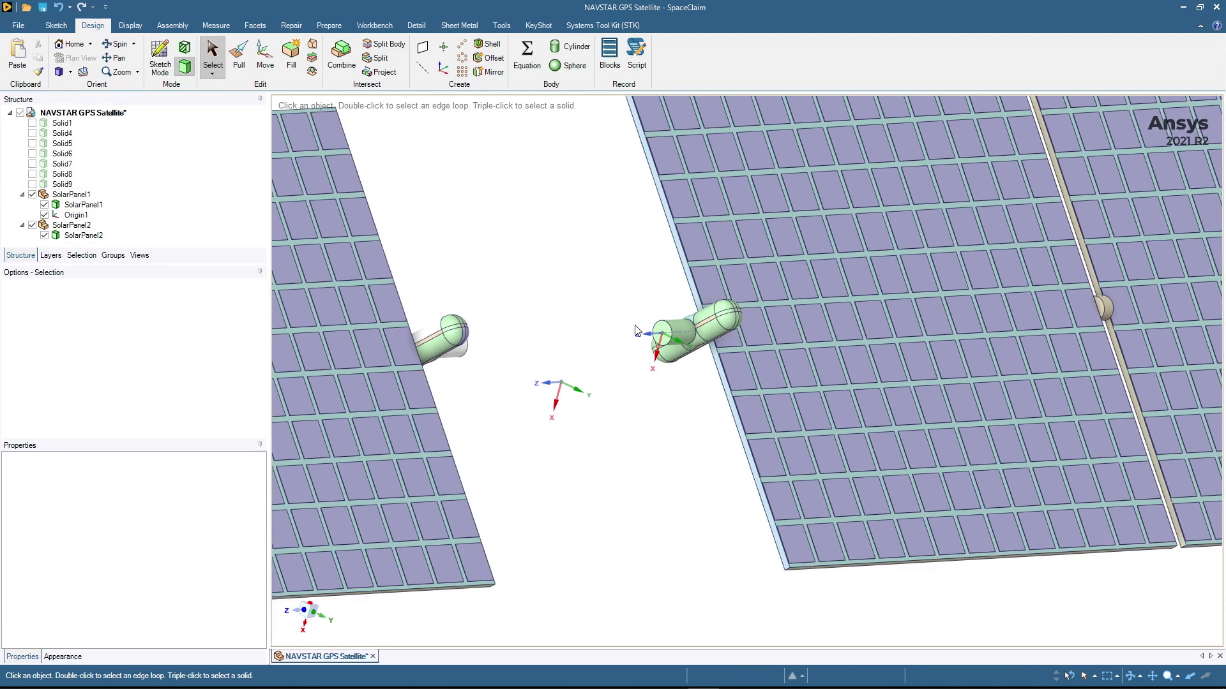
{"action": "middle_click_drag", "start_coordinate": [612, 323], "coordinate": [450, 337]}
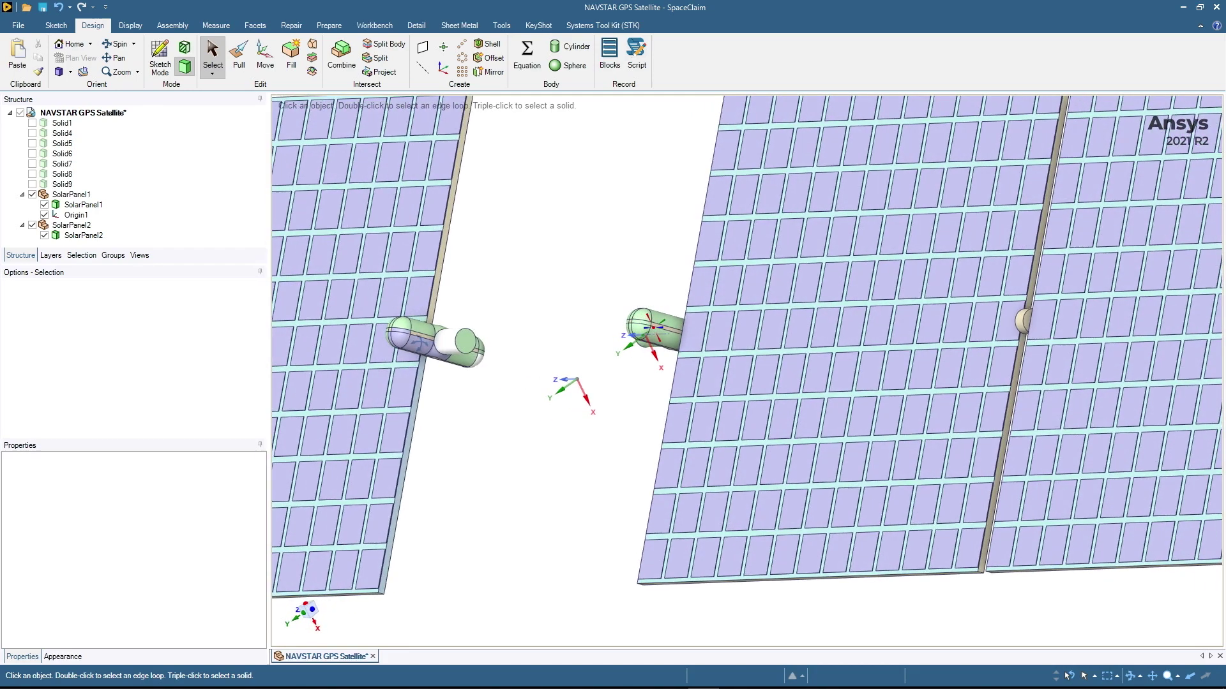
{"action": "scroll", "coordinate": [450, 337], "scroll_direction": "up", "scroll_amount": 5}
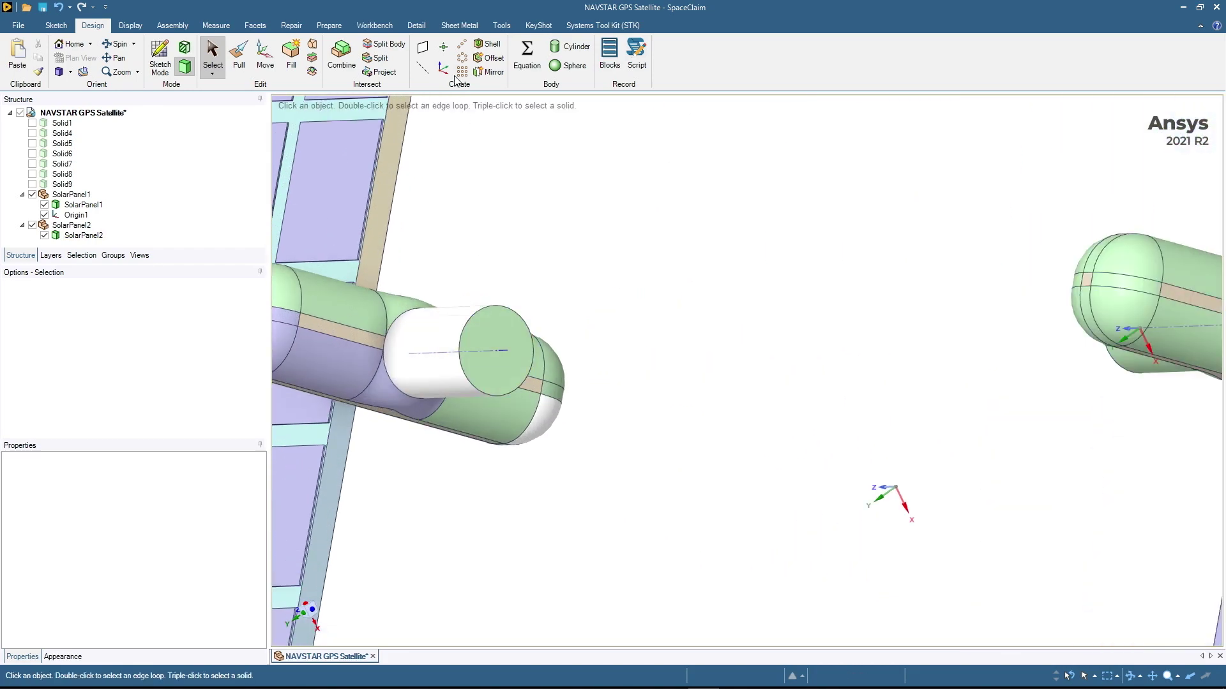
{"action": "left_click", "coordinate": [445, 70]}
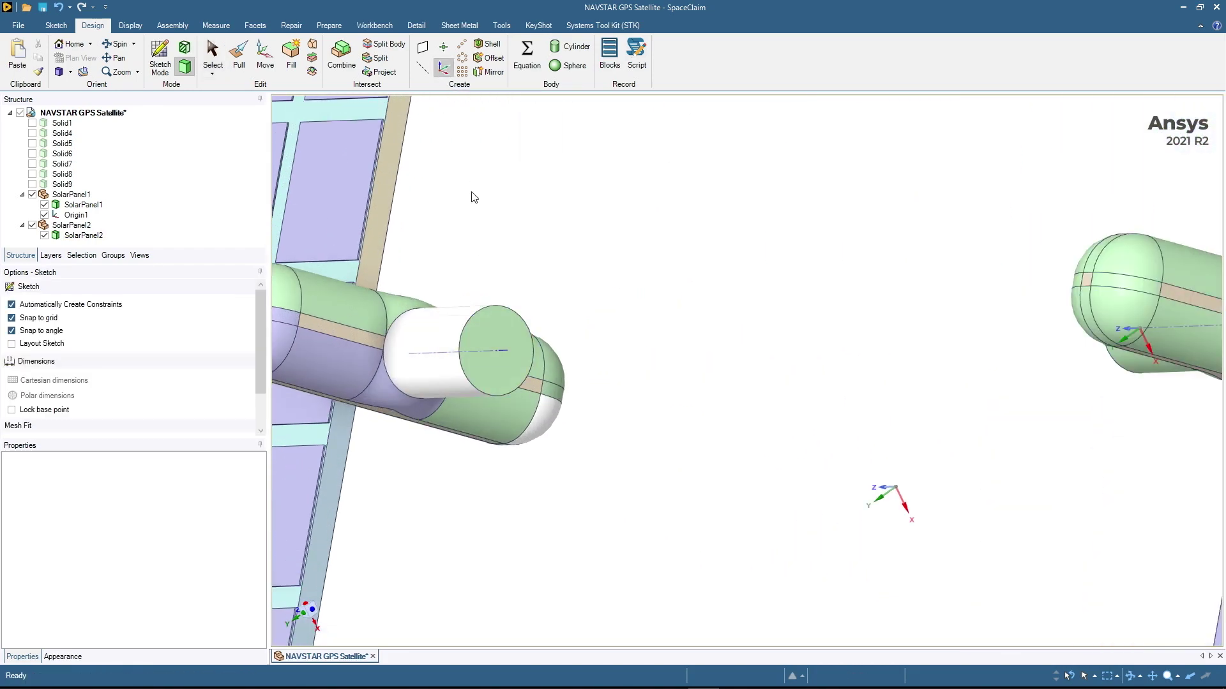
{"action": "left_click", "coordinate": [495, 354]}
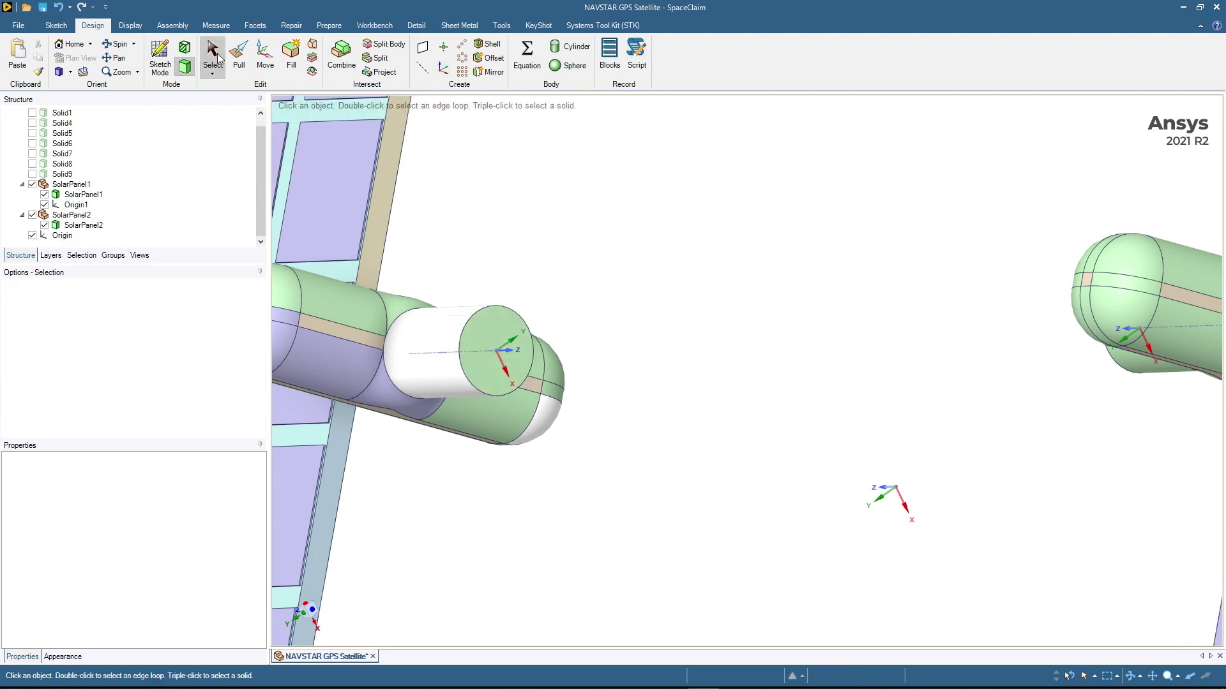
Rename the new coordinate system as Origin2 and move it into the SolarPanel2 component
{"action": "left_click", "coordinate": [60, 239]}
{"action": "left_click", "coordinate": [60, 240]}
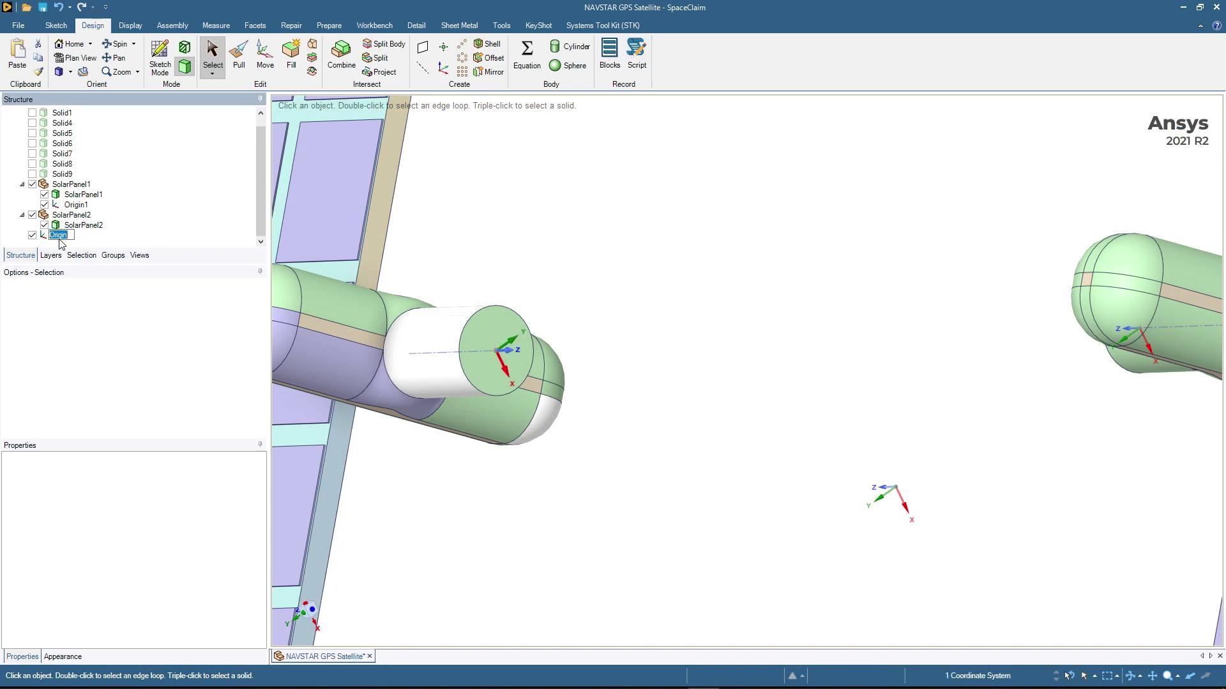
{"action": "type", "text": "Origin2"}
{"action": "key", "text": "Return"}
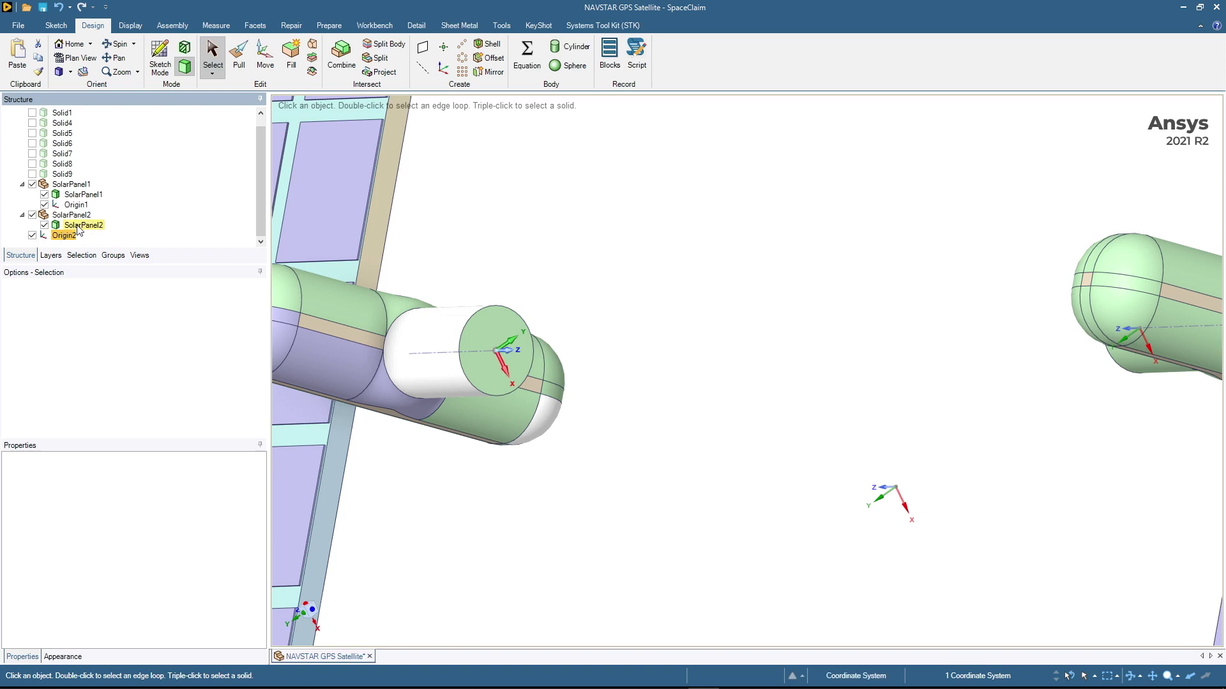
{"action": "key", "text": "Escape"}
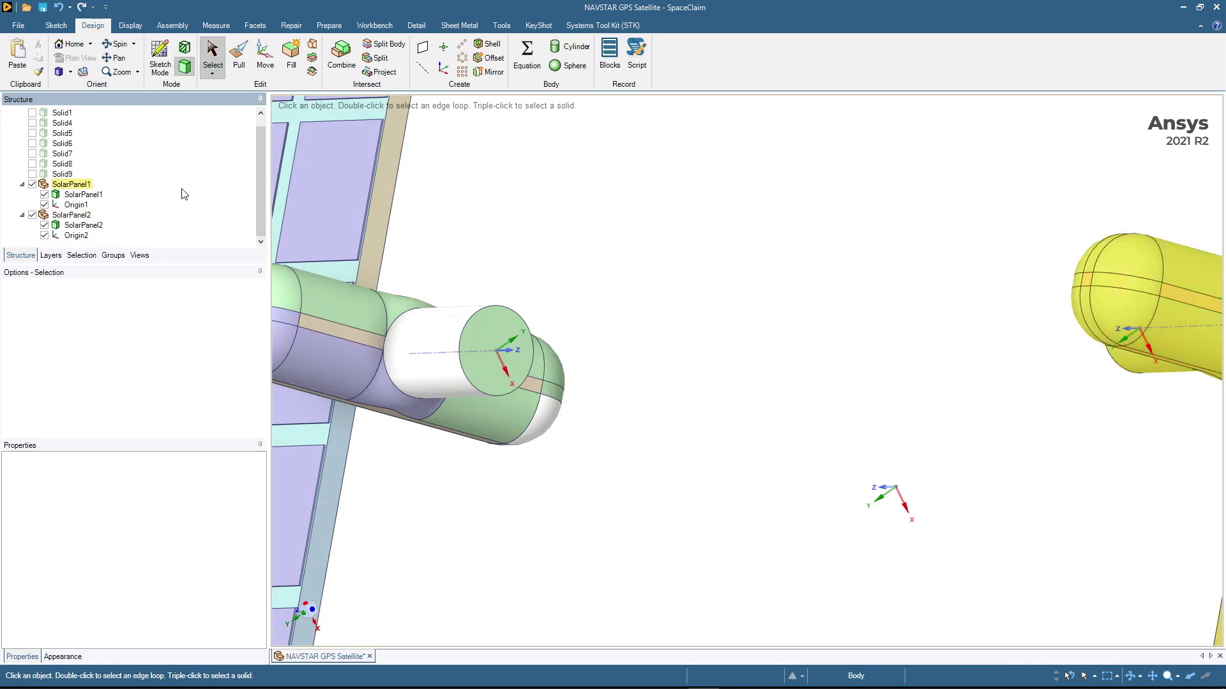
Examine the axis directions of Origin1 and Origin2 relative to the model's main coordinate system between the panels
{"action": "middle_click_drag", "start_coordinate": [717, 334], "coordinate": [785, 205]}
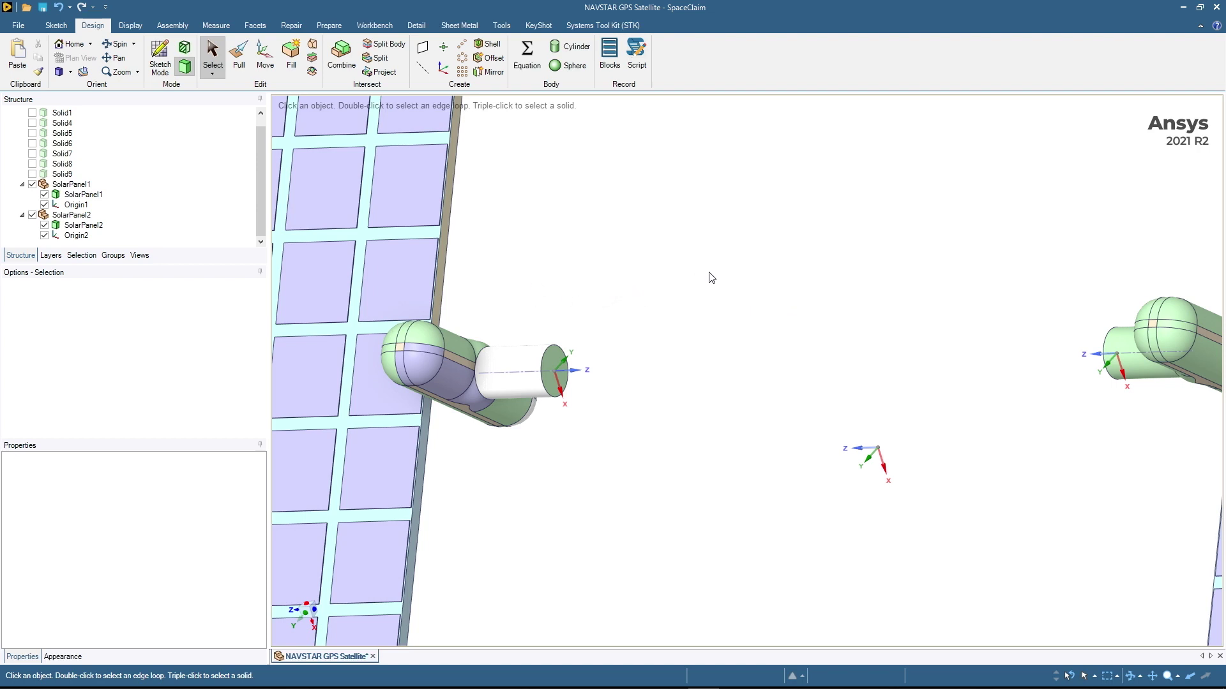
{"action": "middle_click_drag", "start_coordinate": [714, 277], "coordinate": [773, 282]}
{"action": "scroll", "coordinate": [859, 424], "scroll_direction": "down", "scroll_amount": 4}
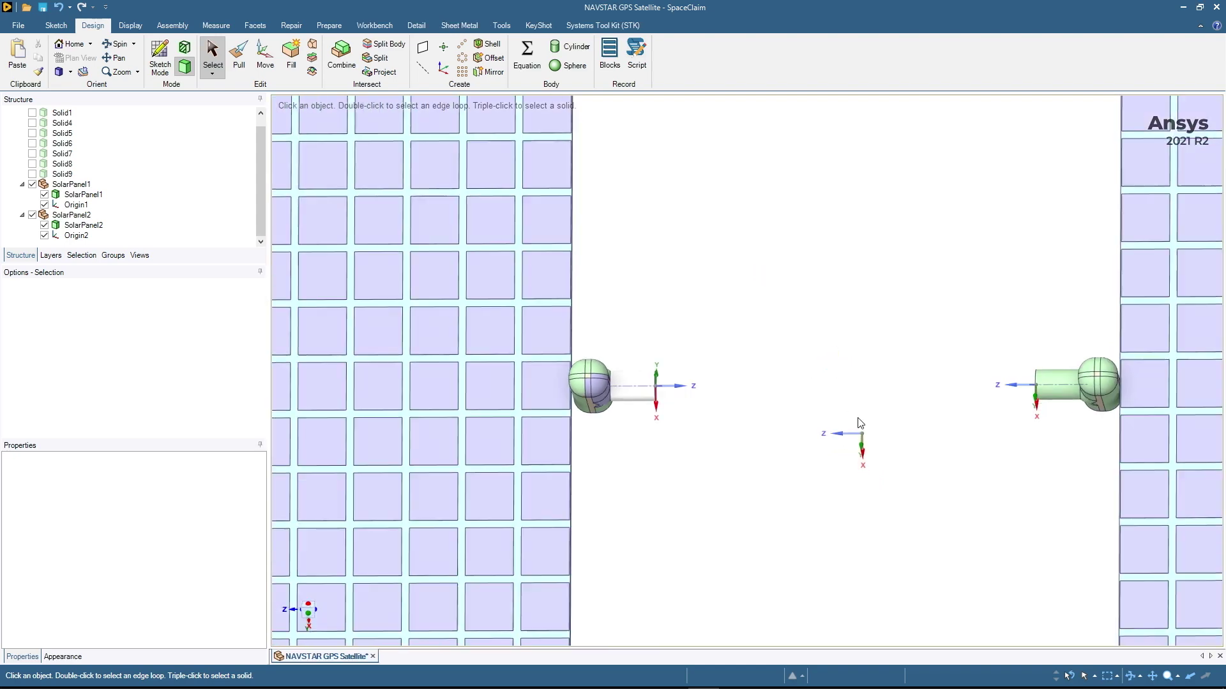
{"action": "scroll", "coordinate": [847, 418], "scroll_direction": "down", "scroll_amount": 2}
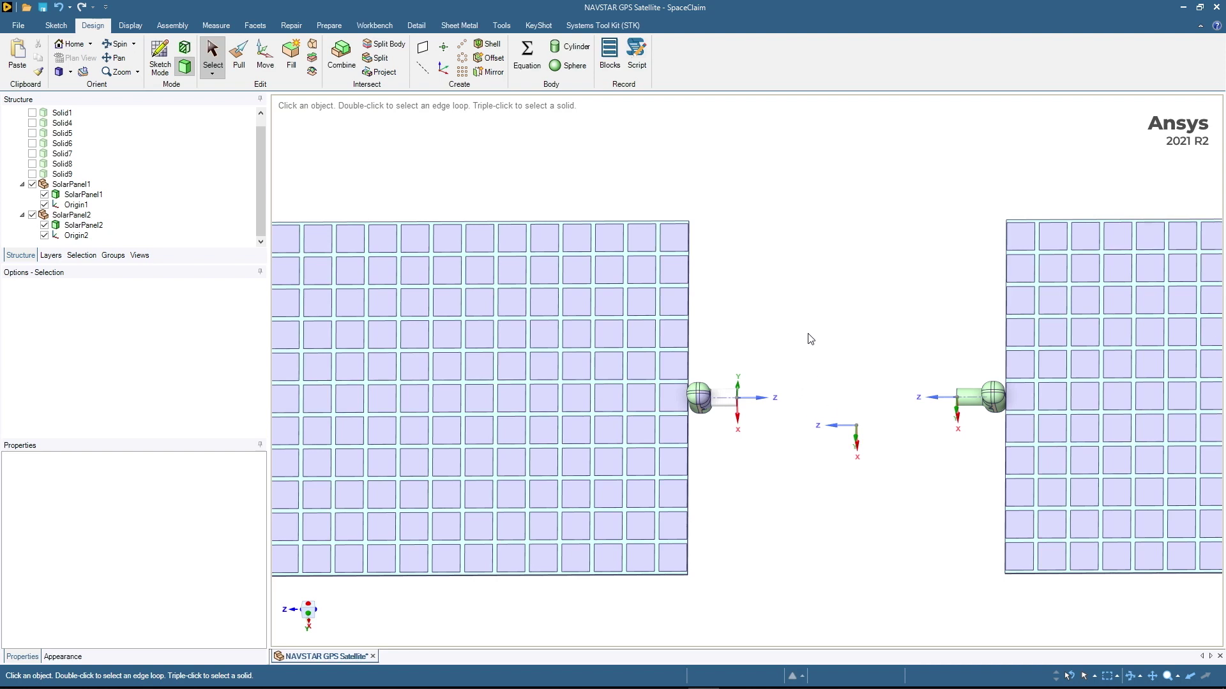
{"action": "scroll", "coordinate": [810, 338], "scroll_direction": "down", "scroll_amount": 4}
{"action": "middle_click_drag", "start_coordinate": [810, 321], "coordinate": [855, 322]}
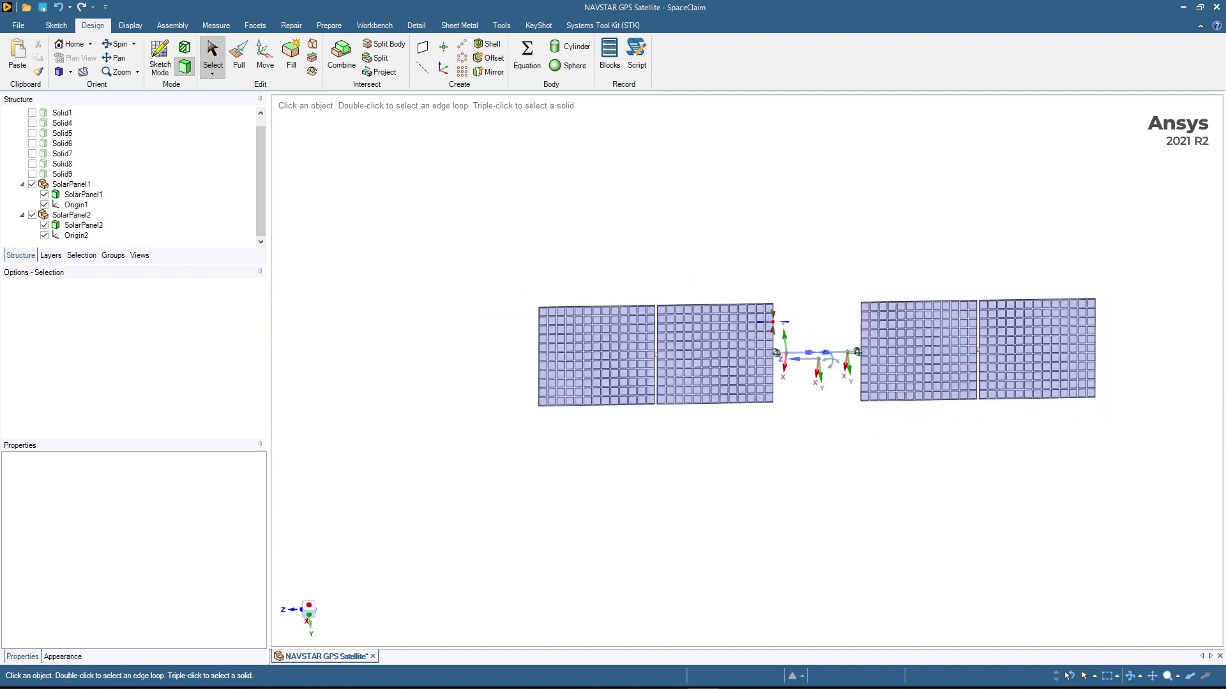
Show the hidden satellite bodies Solid1 and Solid4 through Solid9 again
{"action": "scroll", "coordinate": [38, 131], "scroll_direction": "up", "scroll_amount": 1}
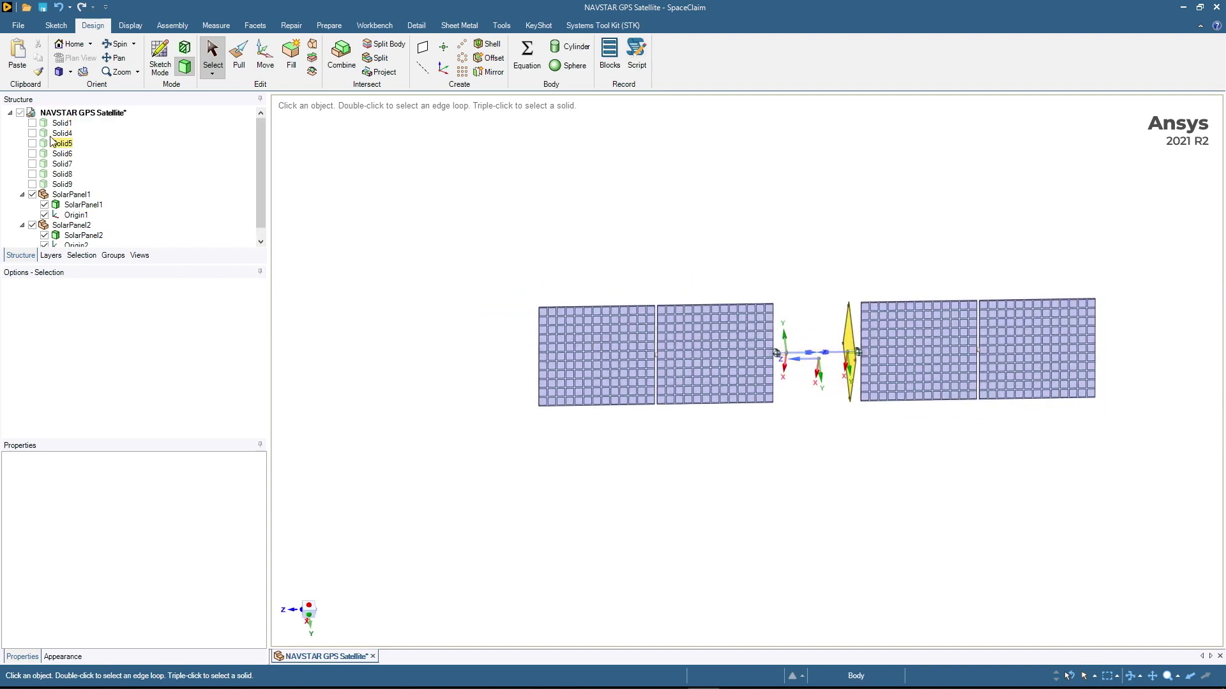
{"action": "left_click", "coordinate": [32, 123]}
{"action": "left_click", "coordinate": [32, 133]}
{"action": "left_click", "coordinate": [32, 143]}
{"action": "left_click", "coordinate": [32, 153]}
{"action": "left_click", "coordinate": [32, 164]}
{"action": "left_click", "coordinate": [32, 173]}
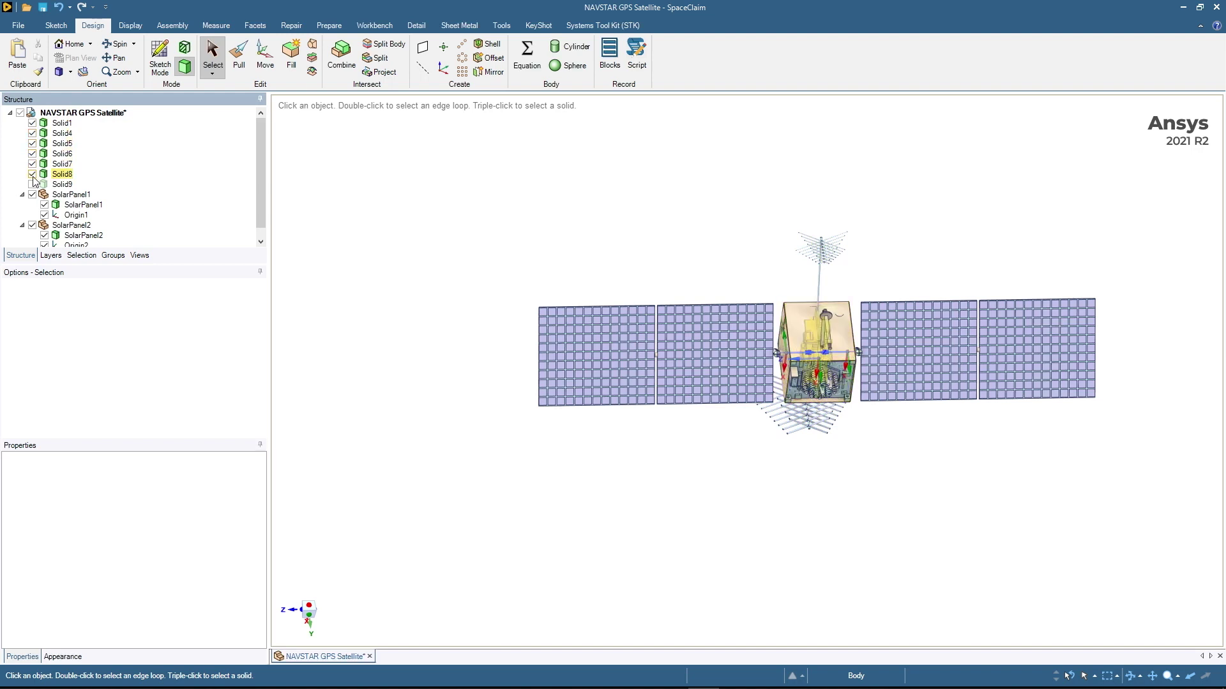
{"action": "left_click", "coordinate": [32, 184]}
{"action": "scroll", "coordinate": [39, 183], "scroll_direction": "down", "scroll_amount": 1}
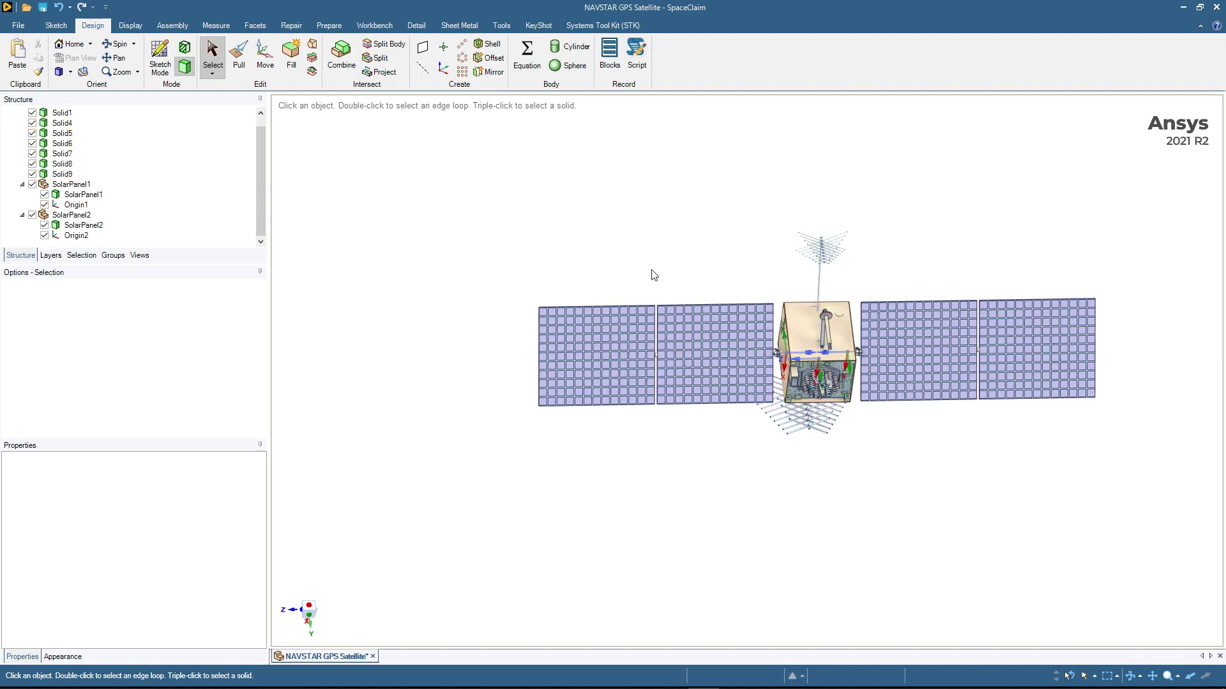
Place a datum point on the centre of the top face of the white cone right of the rear slotted cylinder, on the hexagonal plate
{"action": "middle_click_drag", "start_coordinate": [881, 274], "coordinate": [870, 142]}
{"action": "scroll", "coordinate": [827, 323], "scroll_direction": "up", "scroll_amount": 8}
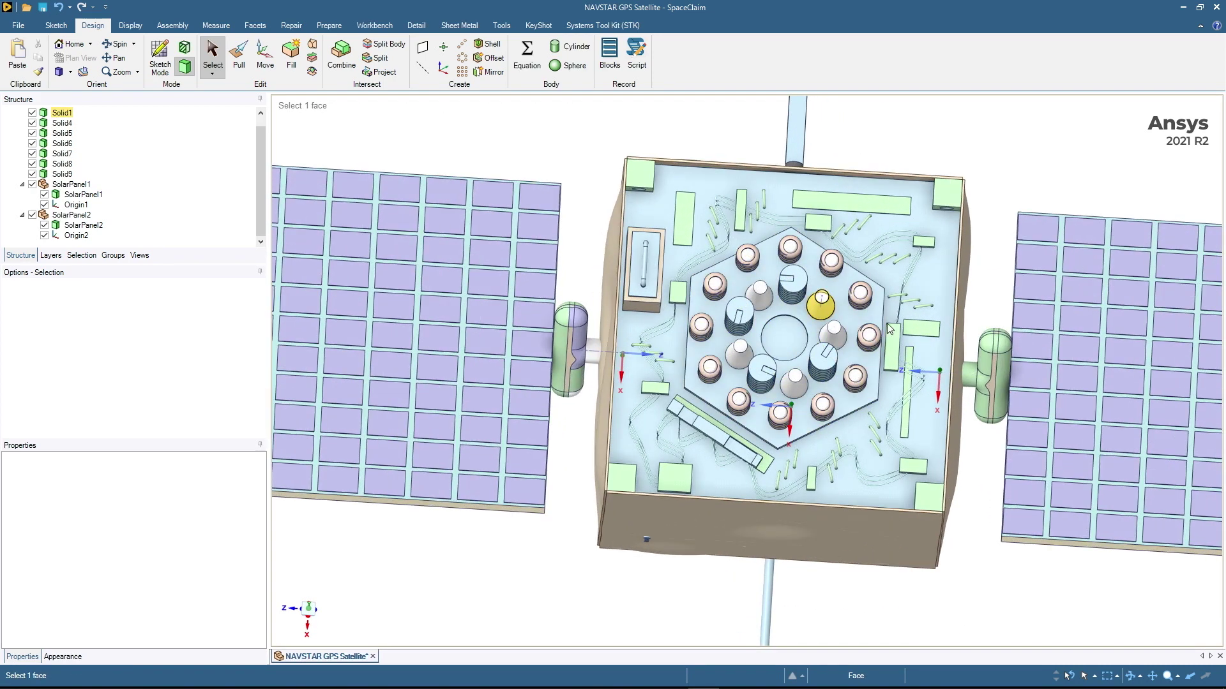
{"action": "mouse_move", "coordinate": [891, 320]}
{"action": "middle_mouse_down"}
{"action": "mouse_move", "coordinate": [910, 265]}
{"action": "mouse_move", "coordinate": [893, 268]}
{"action": "mouse_move", "coordinate": [887, 252]}
{"action": "middle_mouse_up"}
{"action": "scroll", "coordinate": [785, 203], "scroll_direction": "up", "scroll_amount": 2}
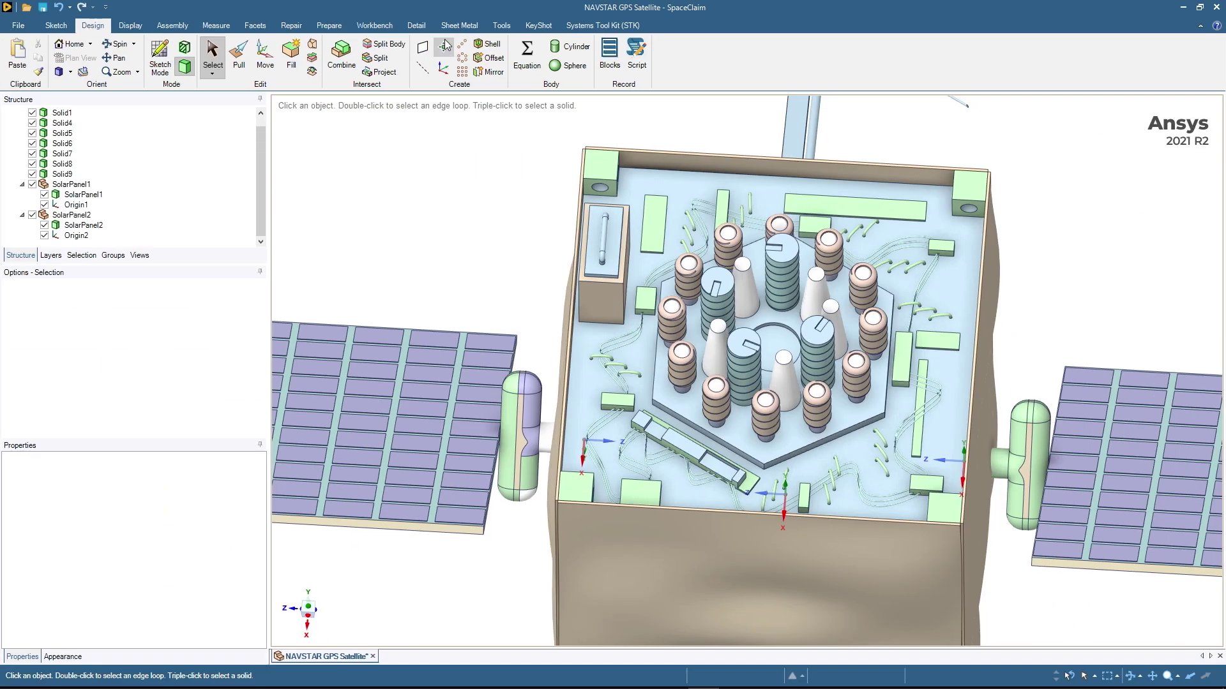
{"action": "left_click", "coordinate": [439, 79]}
{"action": "scroll", "coordinate": [807, 287], "scroll_direction": "up", "scroll_amount": 5}
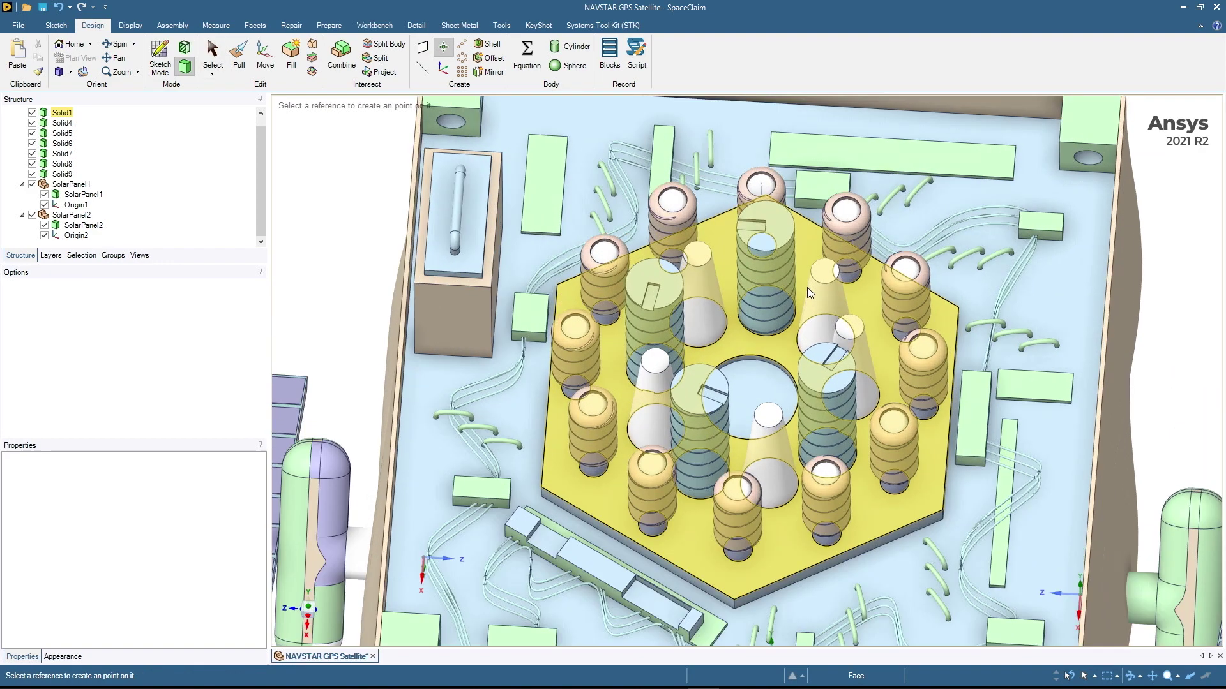
{"action": "left_click", "coordinate": [830, 262]}
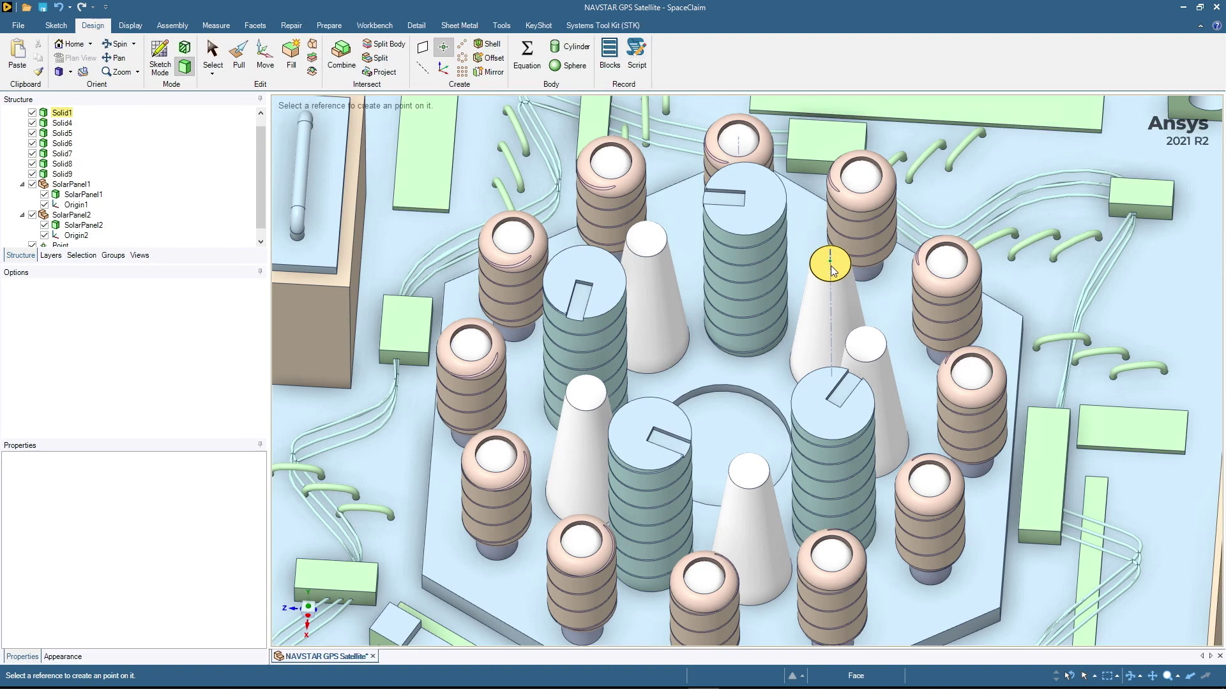
{"action": "left_click", "coordinate": [830, 267]}
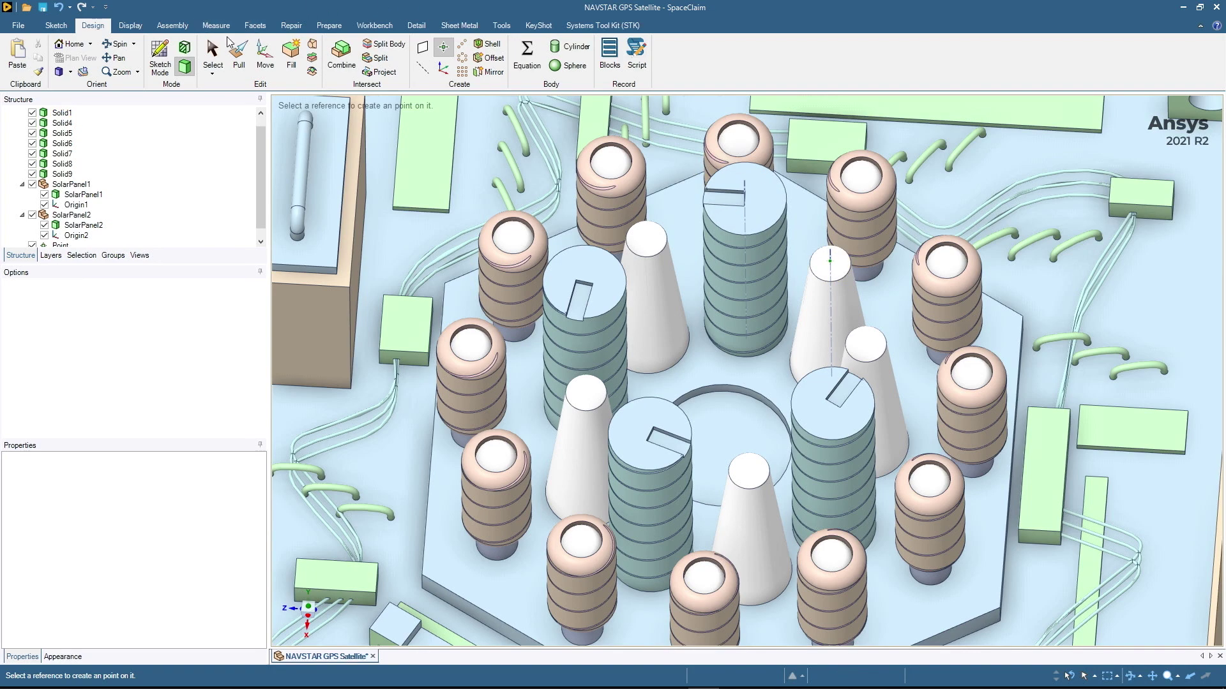
{"action": "left_click", "coordinate": [214, 53]}
Rename the new datum point on the white cone as Nadir
{"action": "scroll", "coordinate": [127, 173], "scroll_direction": "down", "scroll_amount": 1}
{"action": "left_click", "coordinate": [60, 236]}
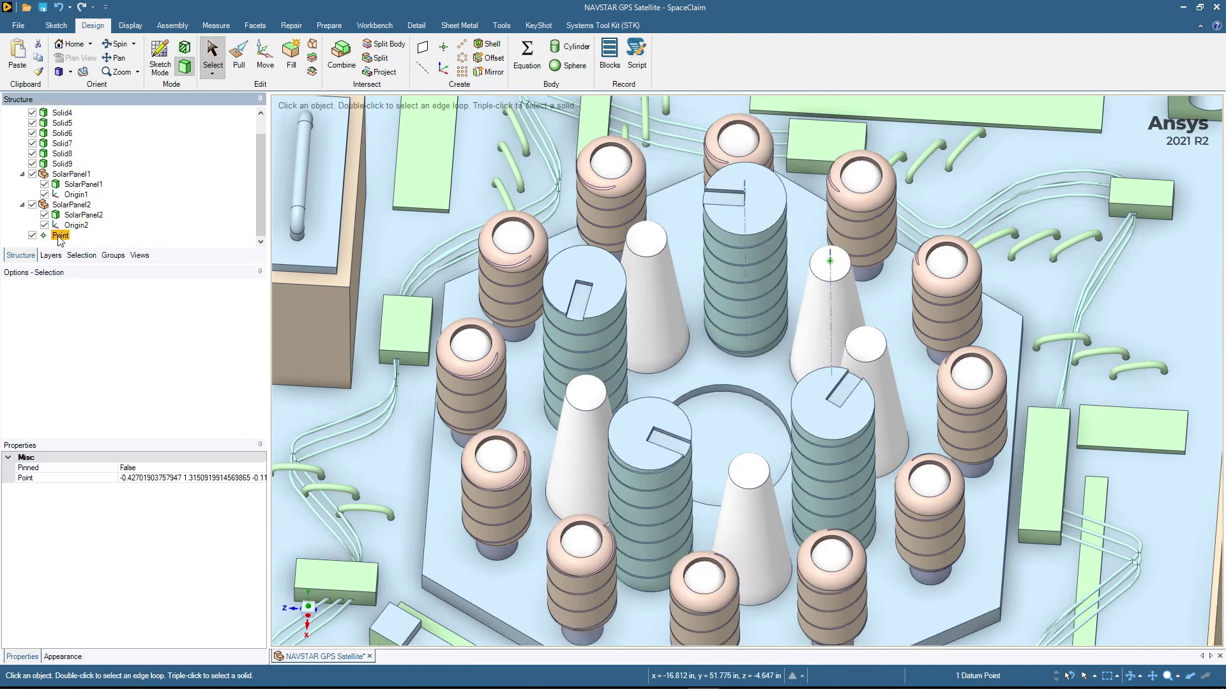
{"action": "left_click", "coordinate": [60, 236]}
{"action": "type", "text": "Nadir"}
{"action": "key", "text": "Return"}
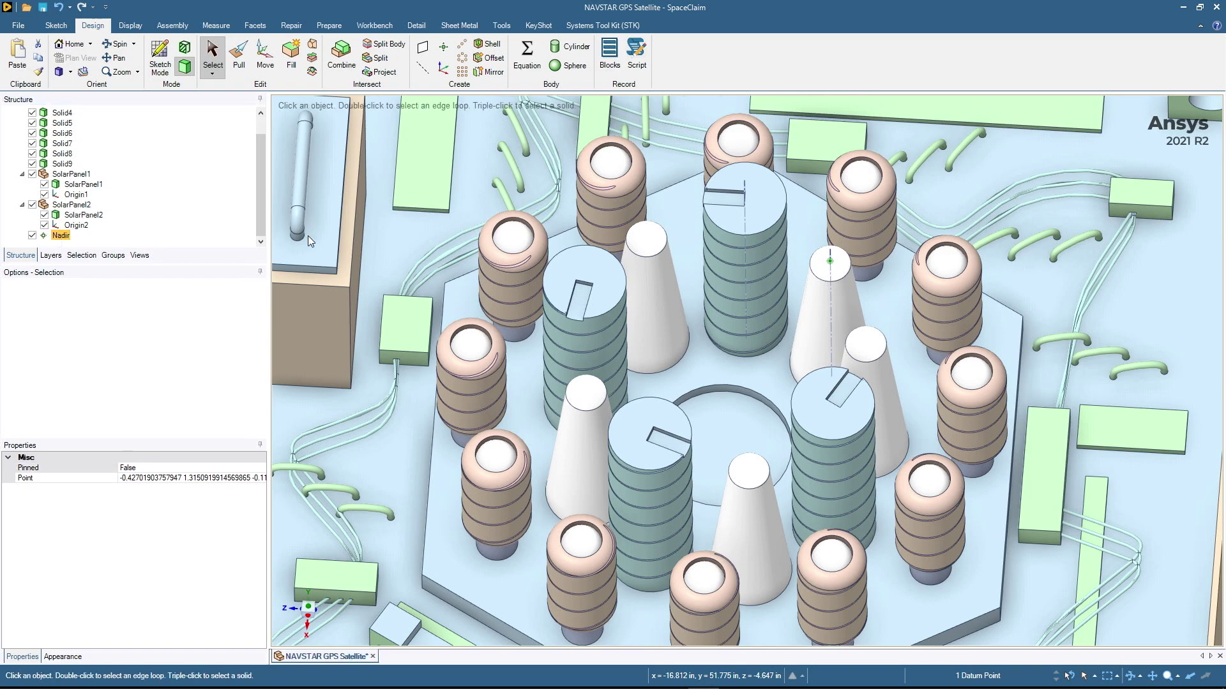
{"action": "key", "text": "v"}
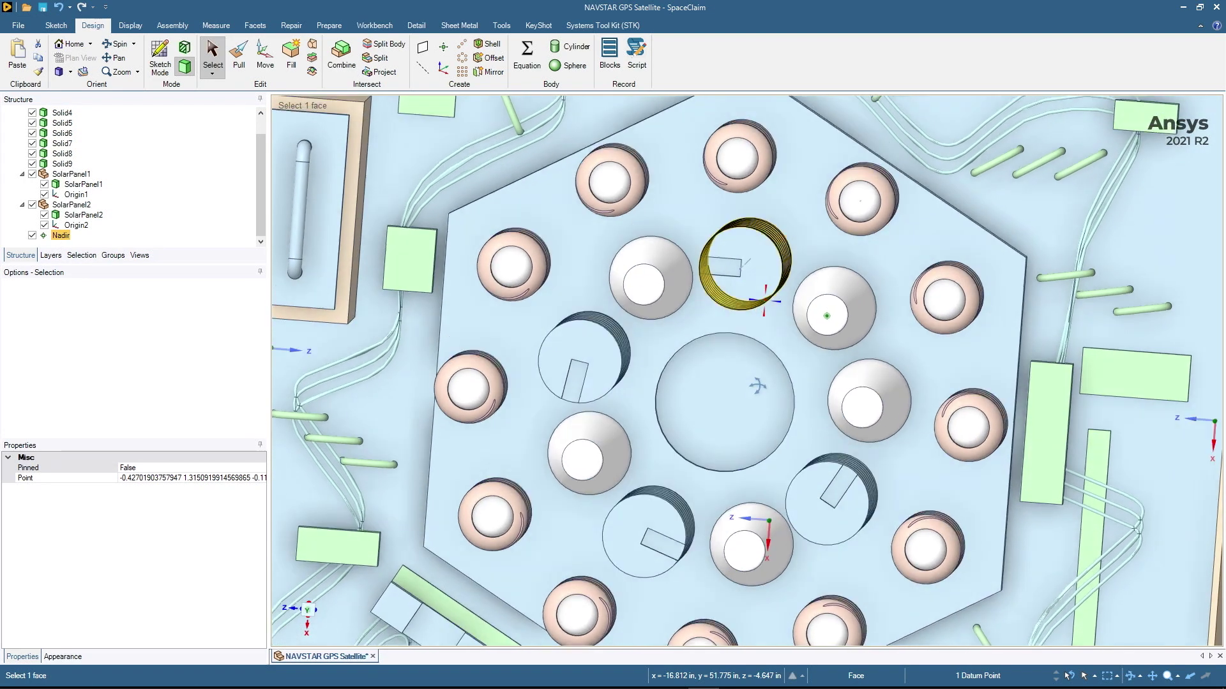
Place a datum point at the centre of the outer side face of the handled box beside the antenna plate
{"action": "key", "text": "v"}
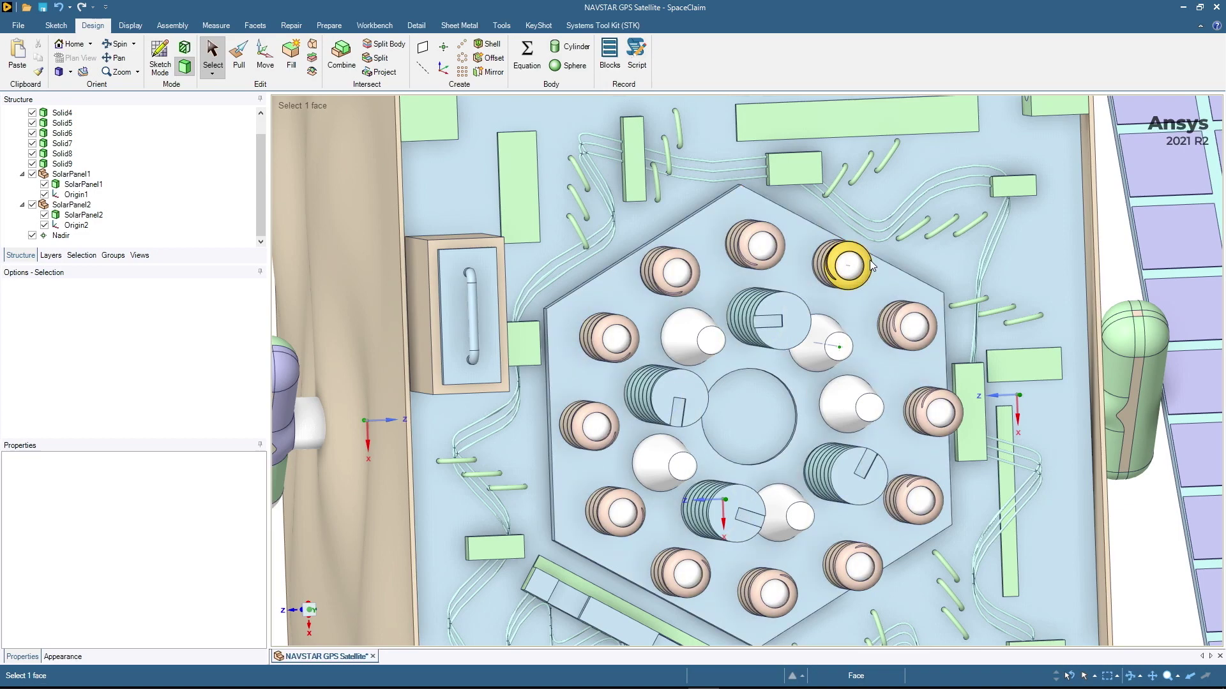
{"action": "scroll", "coordinate": [838, 296], "scroll_direction": "down", "scroll_amount": 5}
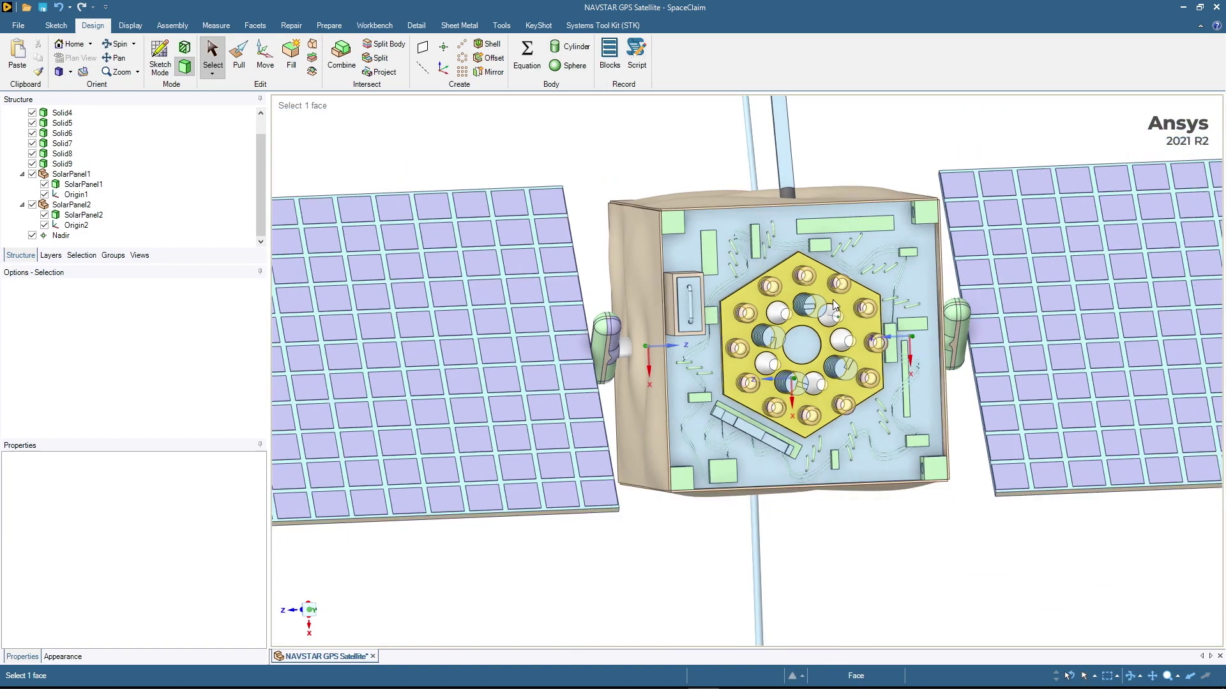
{"action": "scroll", "coordinate": [835, 305], "scroll_direction": "down", "scroll_amount": 3}
{"action": "middle_click_drag", "start_coordinate": [695, 279], "coordinate": [817, 307]}
{"action": "scroll", "coordinate": [820, 304], "scroll_direction": "up", "scroll_amount": 5}
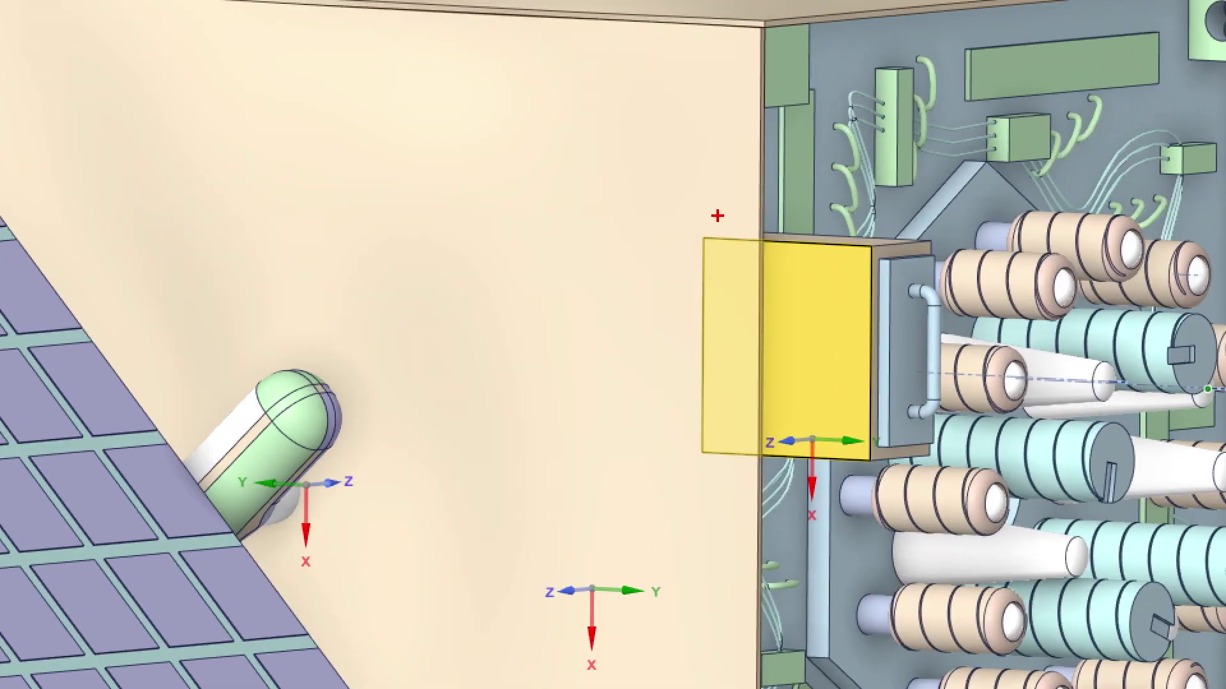
{"action": "left_click_drag", "start_coordinate": [769, 251], "coordinate": [941, 493]}
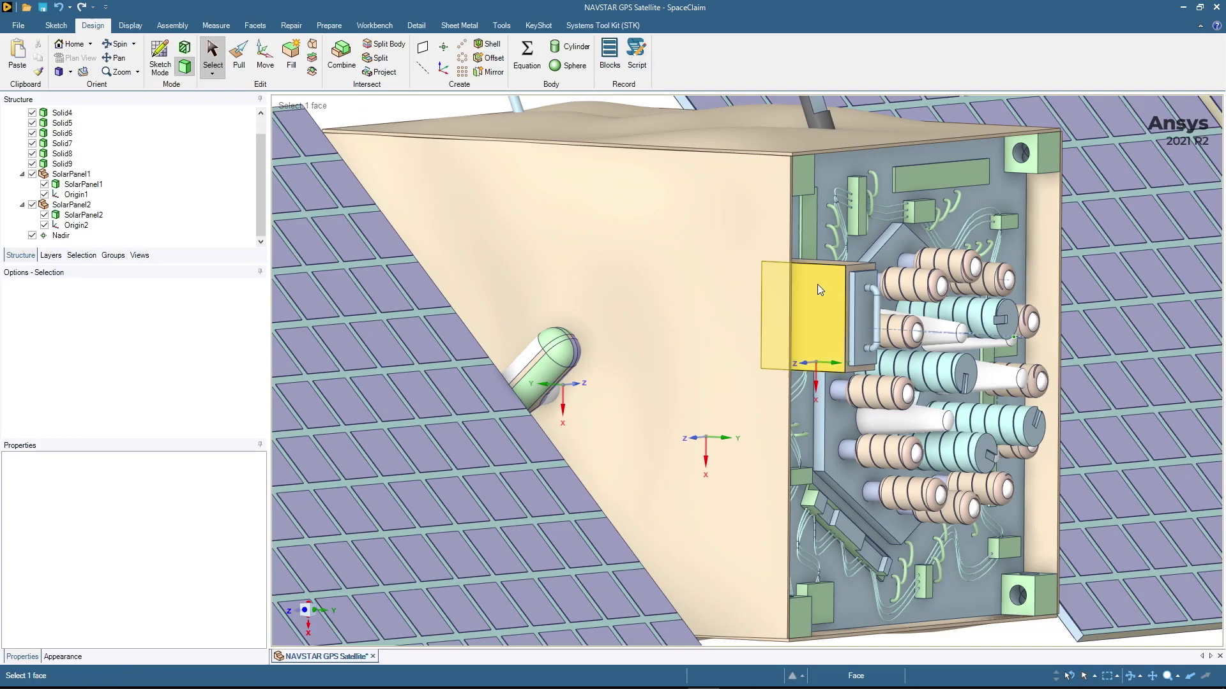
{"action": "middle_click_drag", "start_coordinate": [641, 249], "coordinate": [694, 247]}
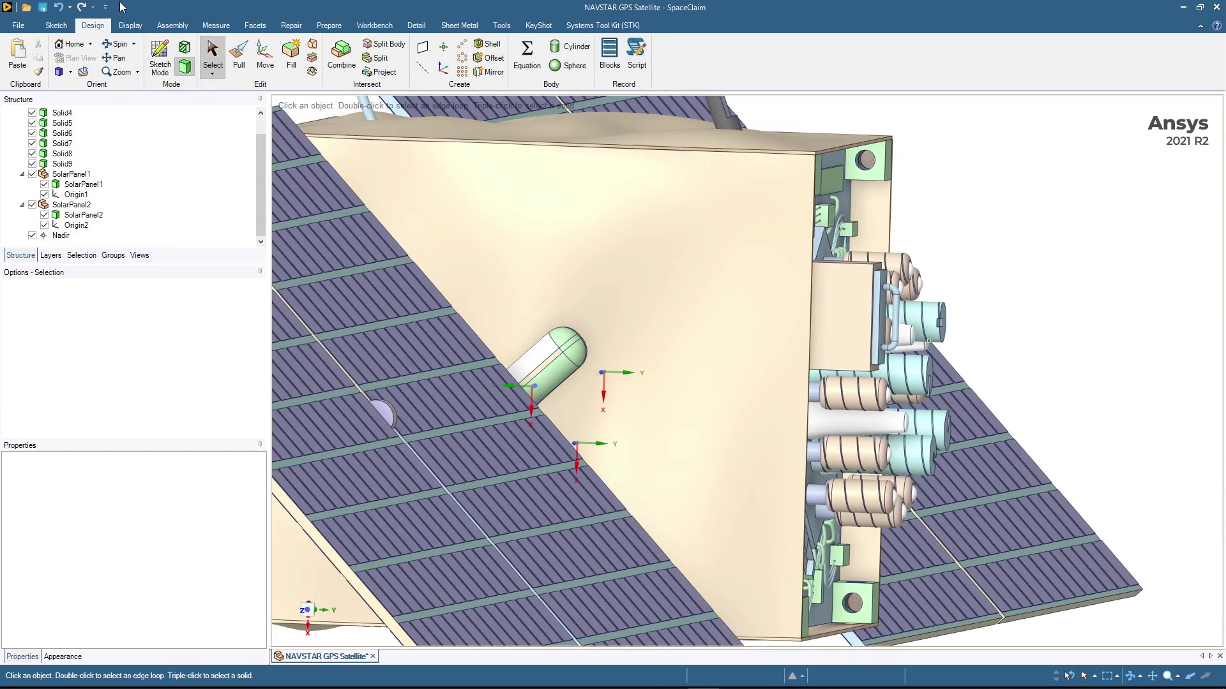
{"action": "left_click", "coordinate": [443, 47]}
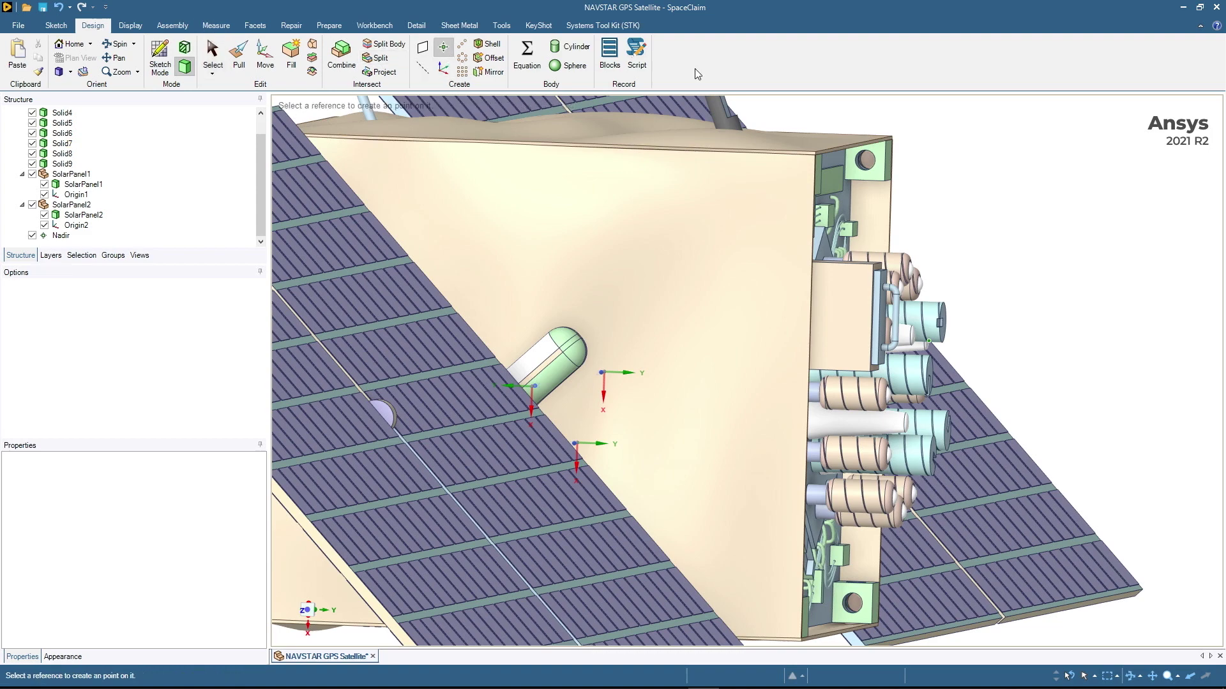
{"action": "left_click", "coordinate": [840, 316]}
{"action": "left_click", "coordinate": [212, 51]}
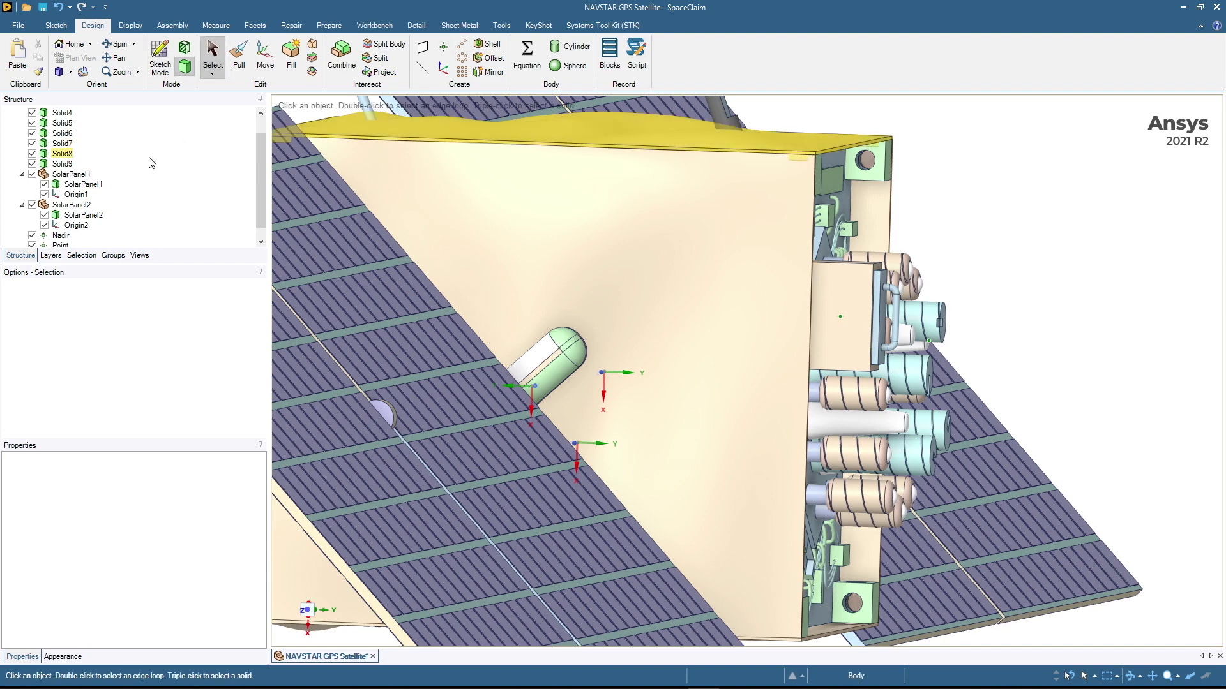
Rename the new datum point on the handled box as SelfieCam
{"action": "scroll", "coordinate": [115, 198], "scroll_direction": "down", "scroll_amount": 1}
{"action": "left_click", "coordinate": [63, 236]}
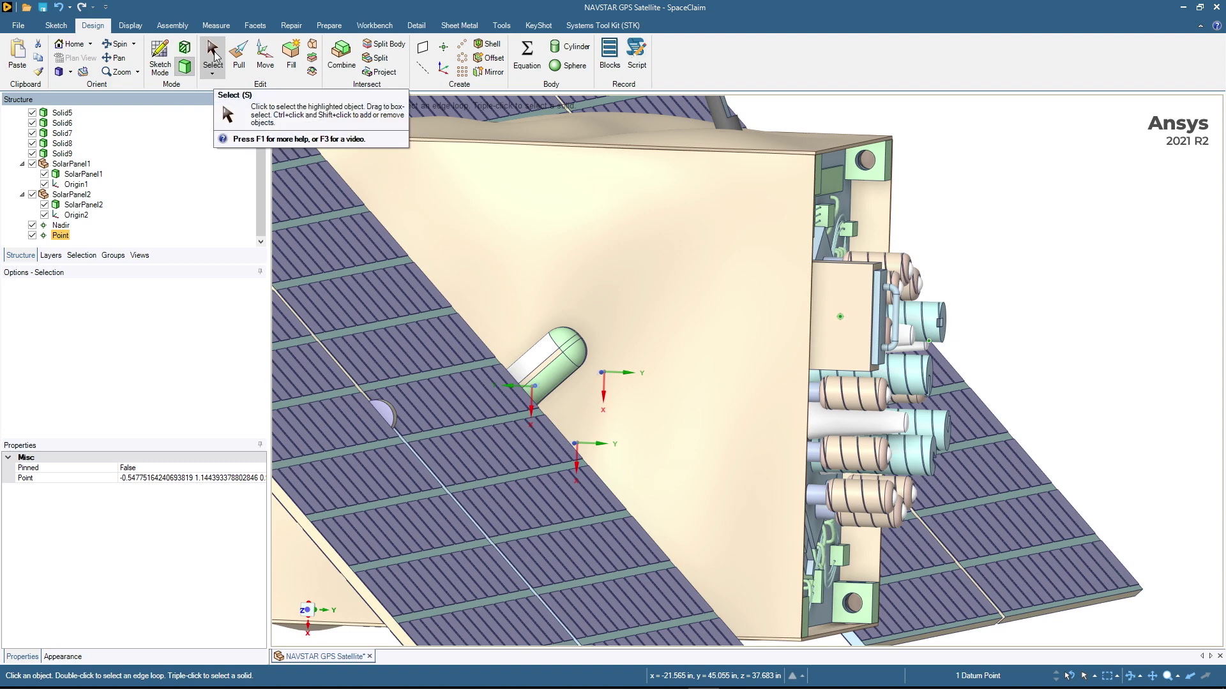
{"action": "left_click", "coordinate": [61, 237]}
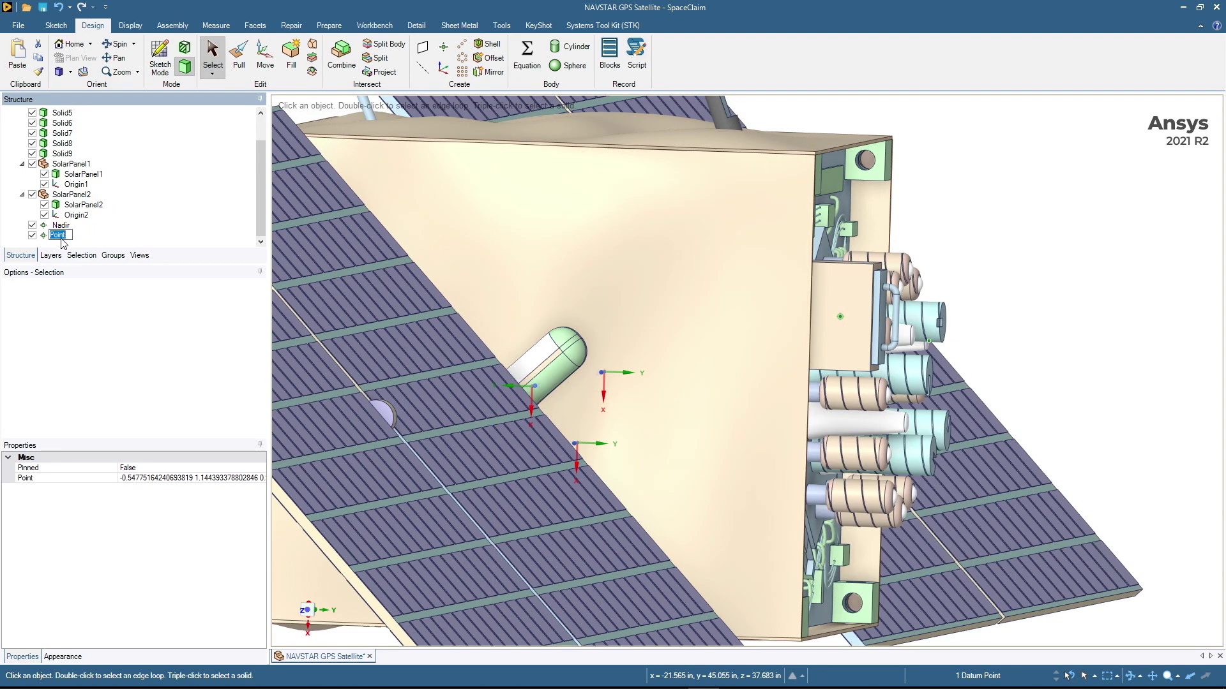
{"action": "type", "text": "N"}
{"action": "type", "text": "elfieCA"}
{"action": "key", "text": "Return"}
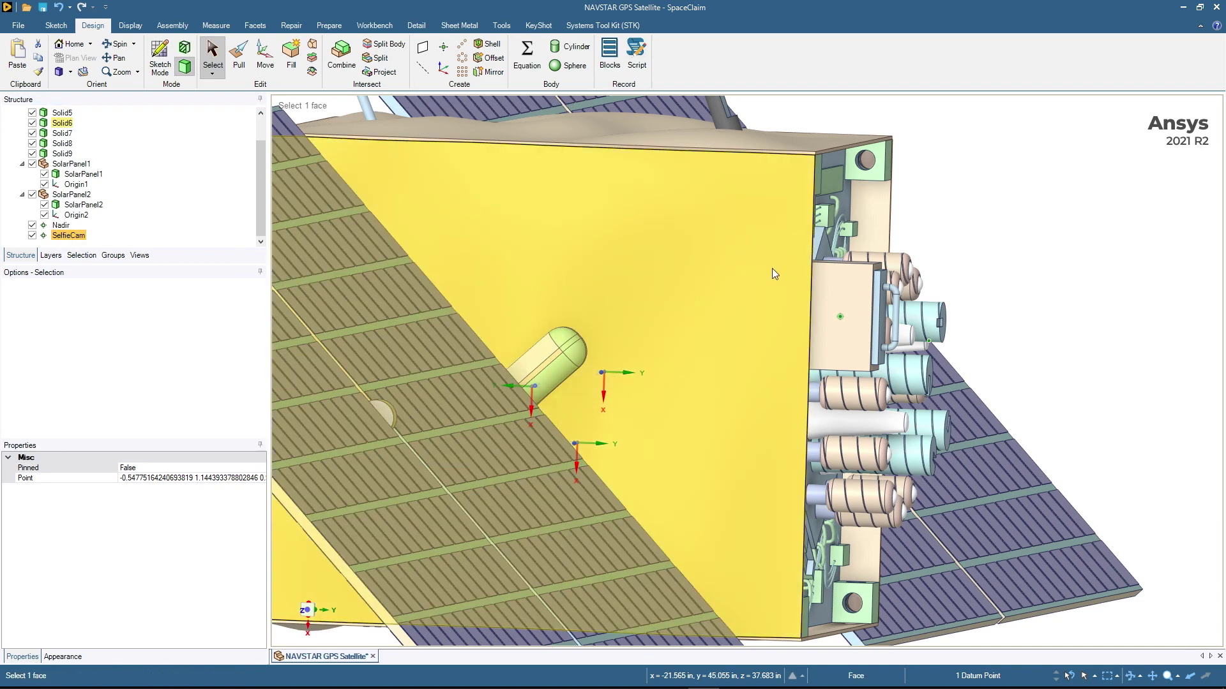
Set up an STK articulation for the SolarPanel1 component and centre it on Origin1
{"action": "middle_click_drag", "start_coordinate": [771, 268], "coordinate": [878, 246]}
{"action": "key", "text": "z"}
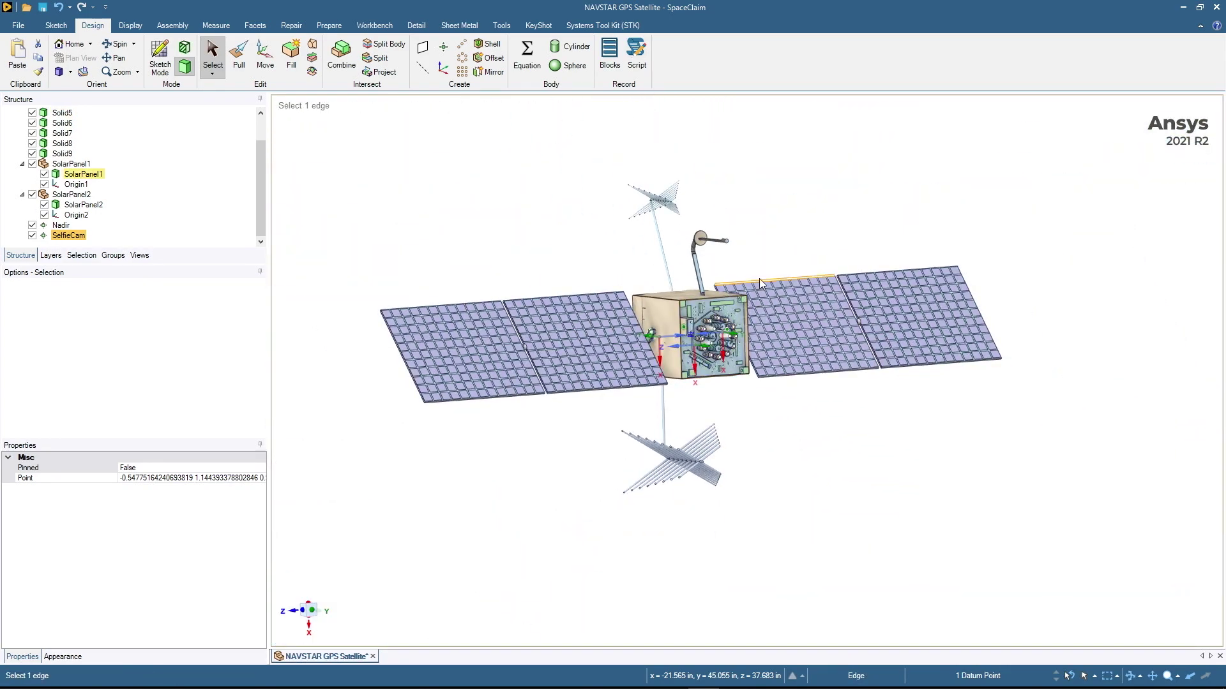
{"action": "left_click", "coordinate": [317, 616]}
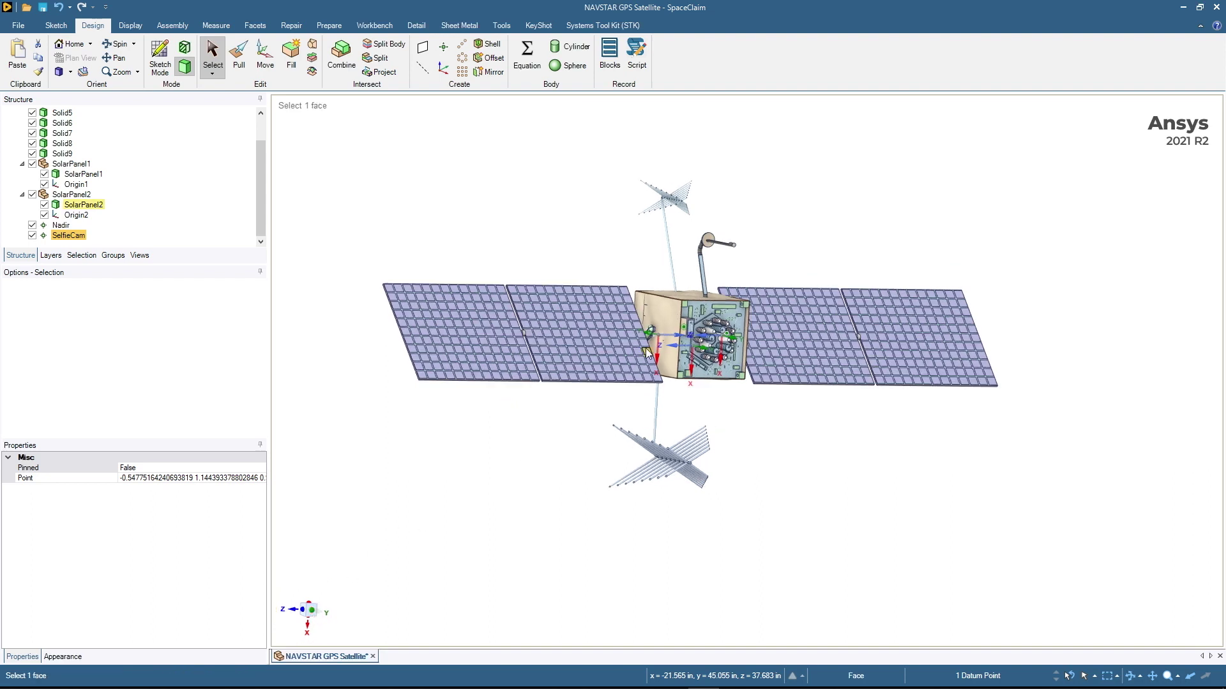
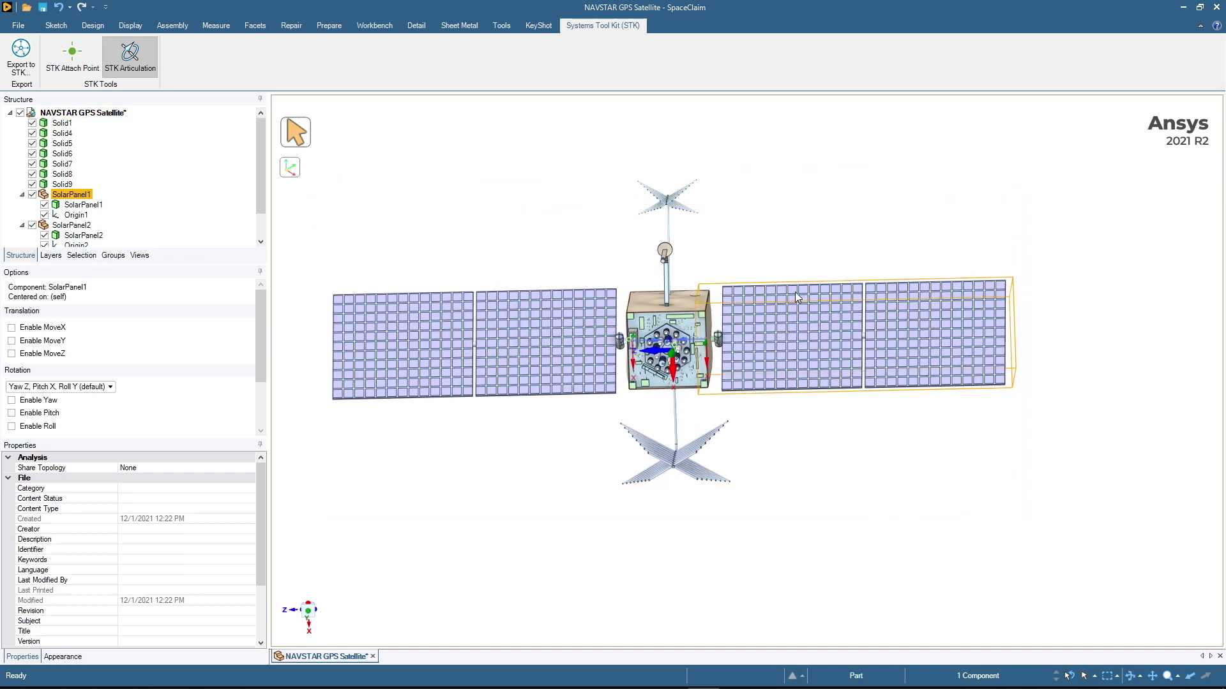
{"action": "scroll", "coordinate": [692, 344], "scroll_direction": "up", "scroll_amount": 5}
{"action": "scroll", "coordinate": [689, 399], "scroll_direction": "up", "scroll_amount": 3}
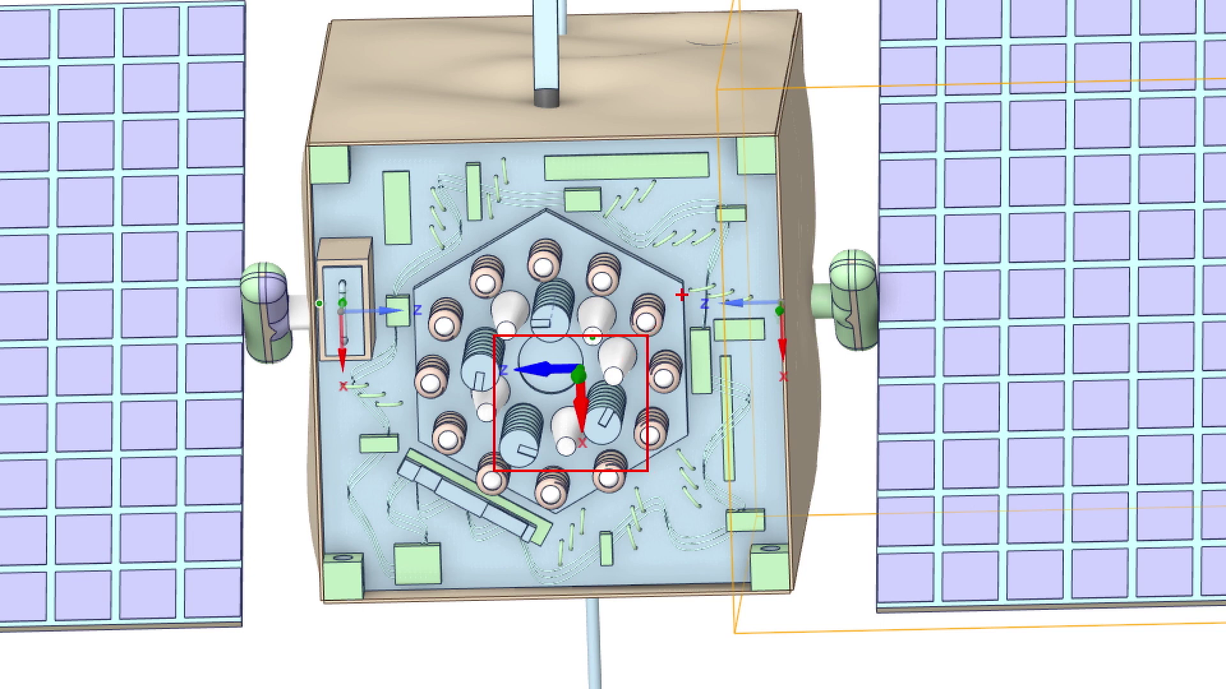
{"action": "left_click_drag", "start_coordinate": [720, 273], "coordinate": [838, 396], "text": "ctrl"}
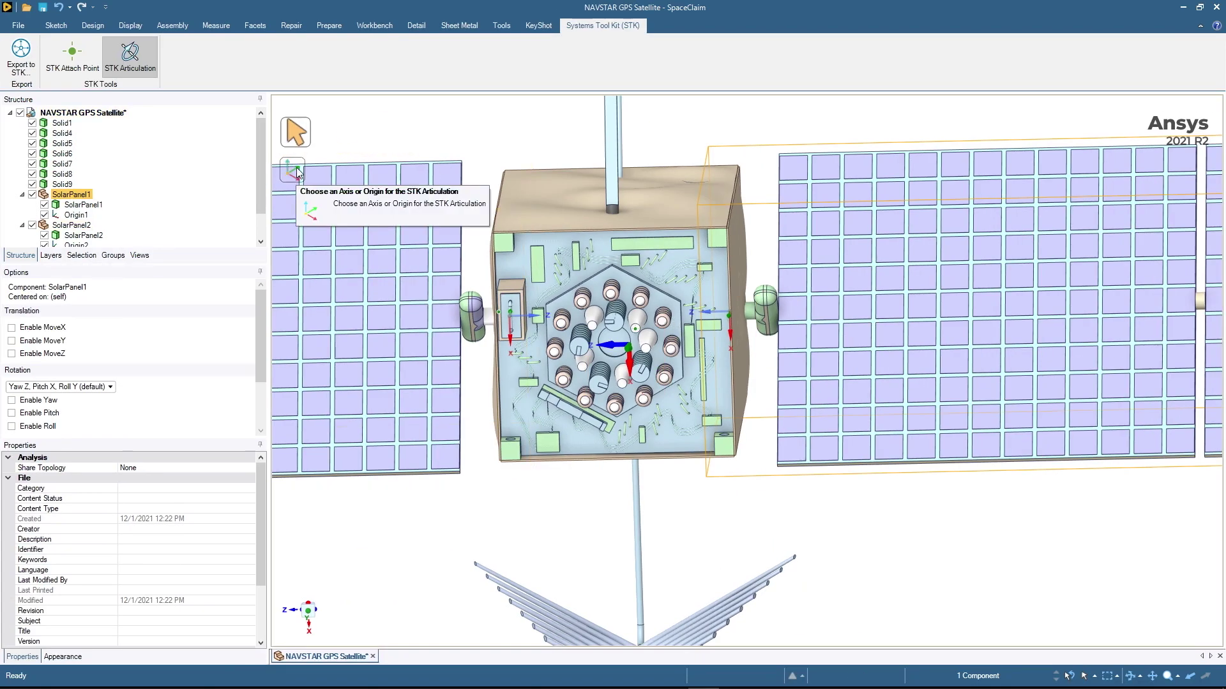
{"action": "left_click", "coordinate": [296, 173]}
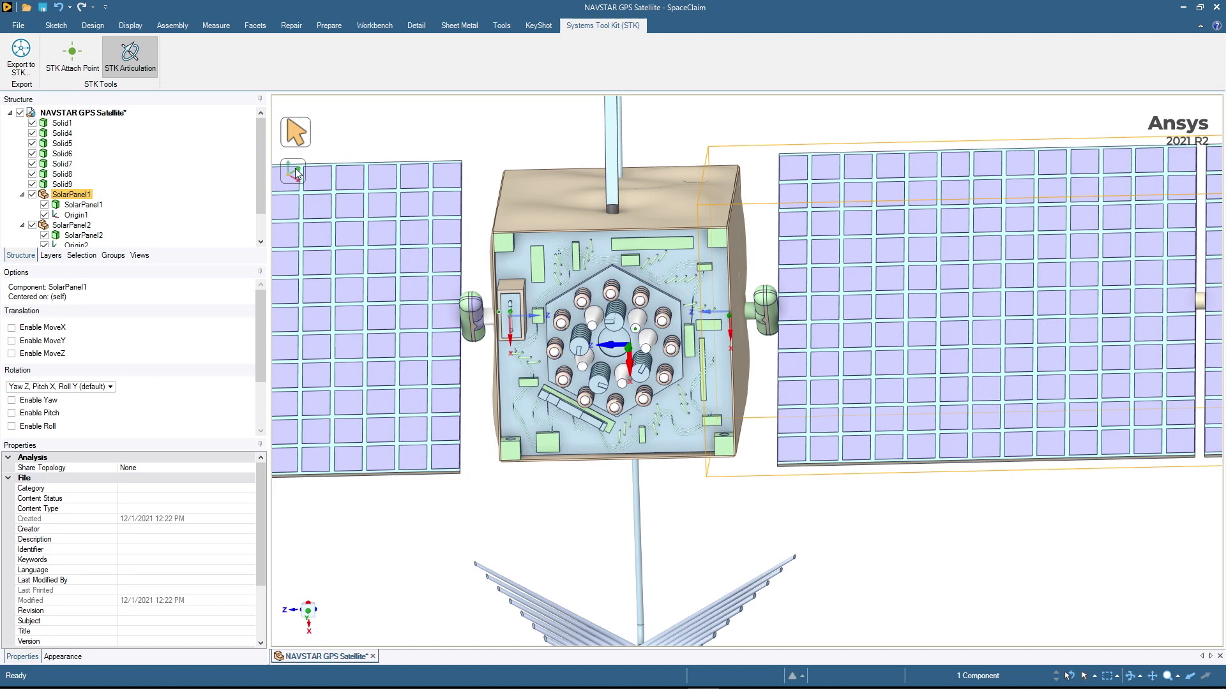
{"action": "left_click", "coordinate": [731, 318]}
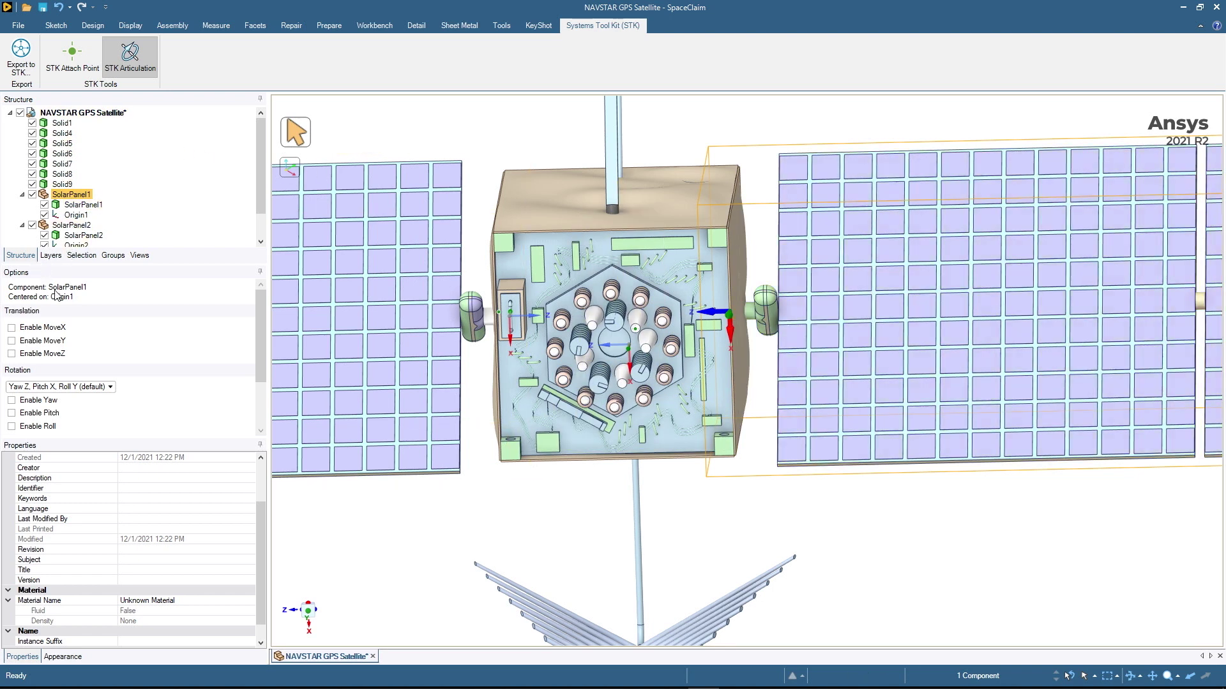
Enable yaw rotation for the SolarPanel1 articulation with the range -360° to 360°
{"action": "mouse_move", "coordinate": [261, 305]}
{"action": "left_mouse_down"}
{"action": "mouse_move", "coordinate": [250, 352]}
{"action": "mouse_move", "coordinate": [248, 319]}
{"action": "left_mouse_up"}
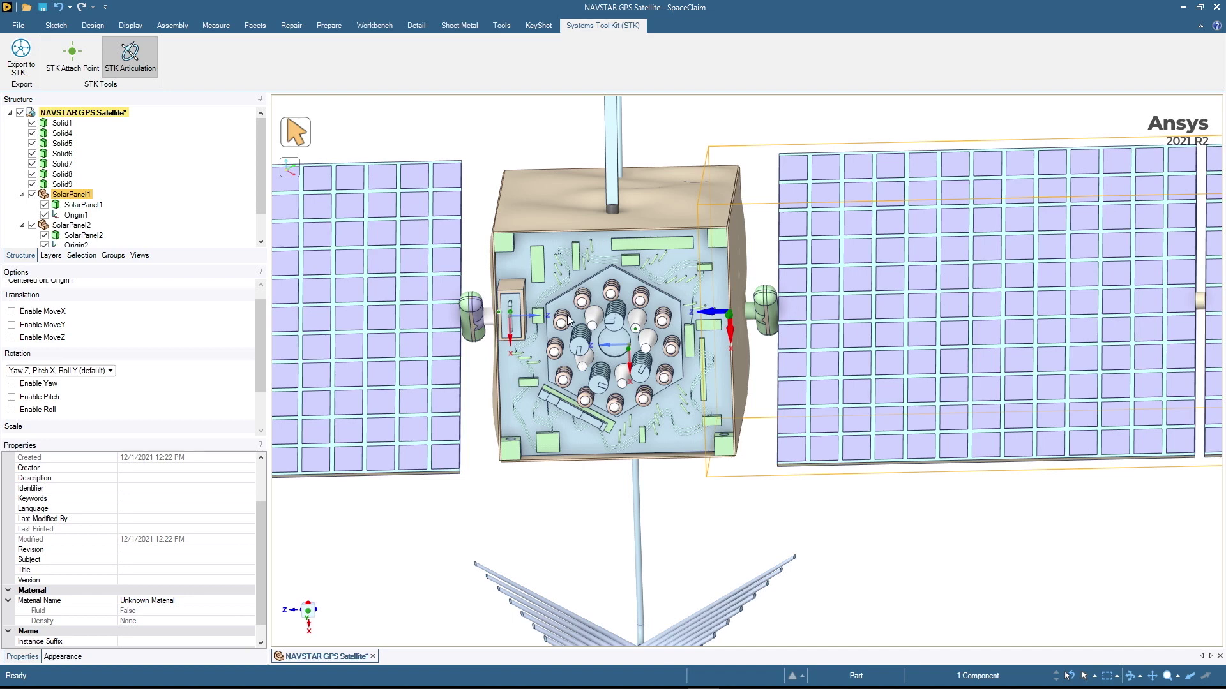
{"action": "left_click", "coordinate": [33, 382]}
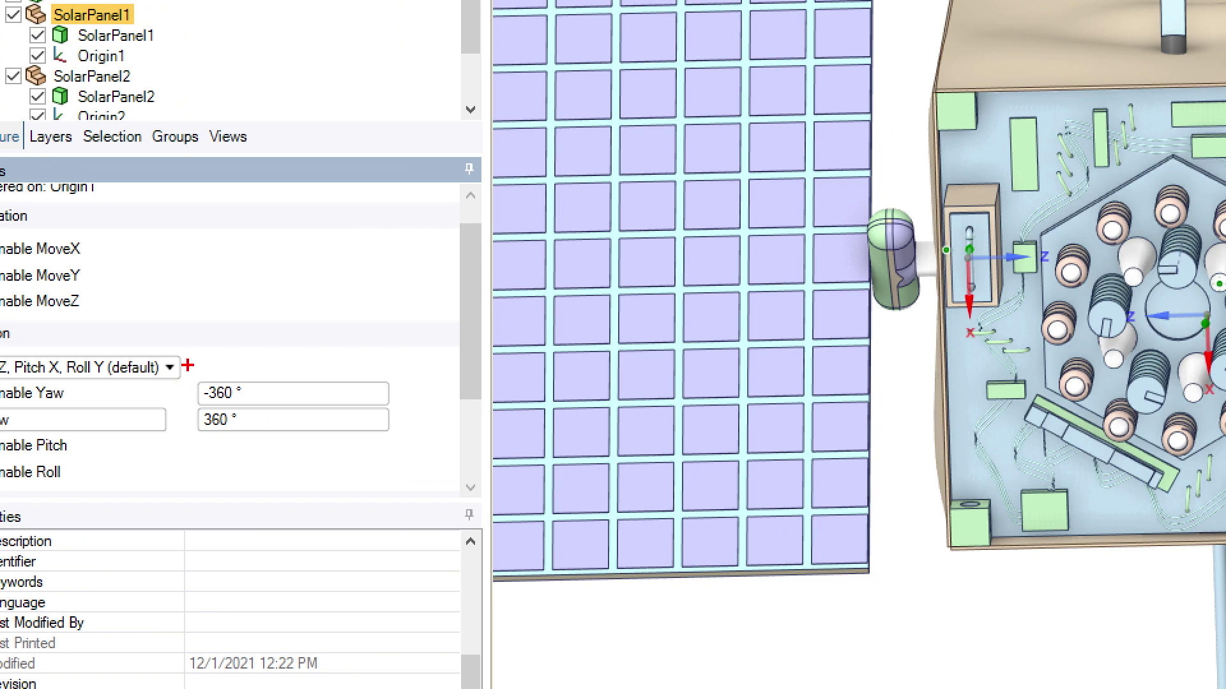
{"action": "left_click_drag", "start_coordinate": [188, 365], "coordinate": [415, 461]}
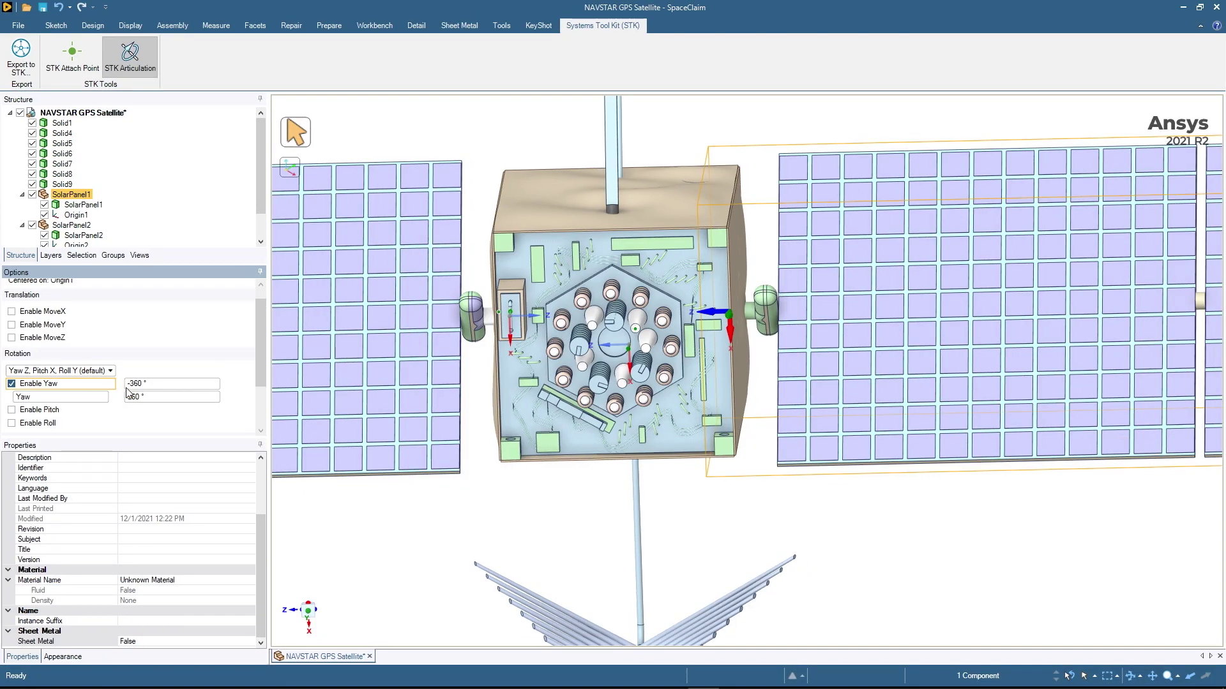
{"action": "scroll", "coordinate": [117, 369], "scroll_direction": "up", "scroll_amount": 1}
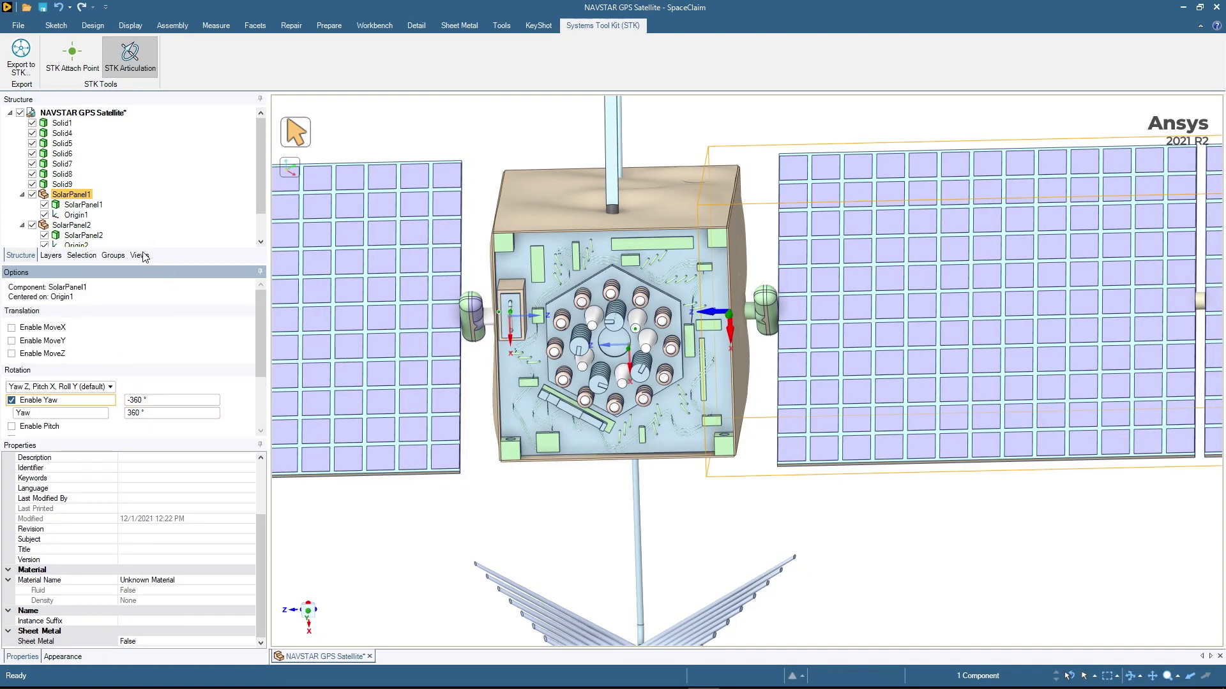
Centre the SolarPanel2 STK articulation on Origin2 and enable its yaw rotation from -360° to 360°
{"action": "left_click", "coordinate": [71, 226]}
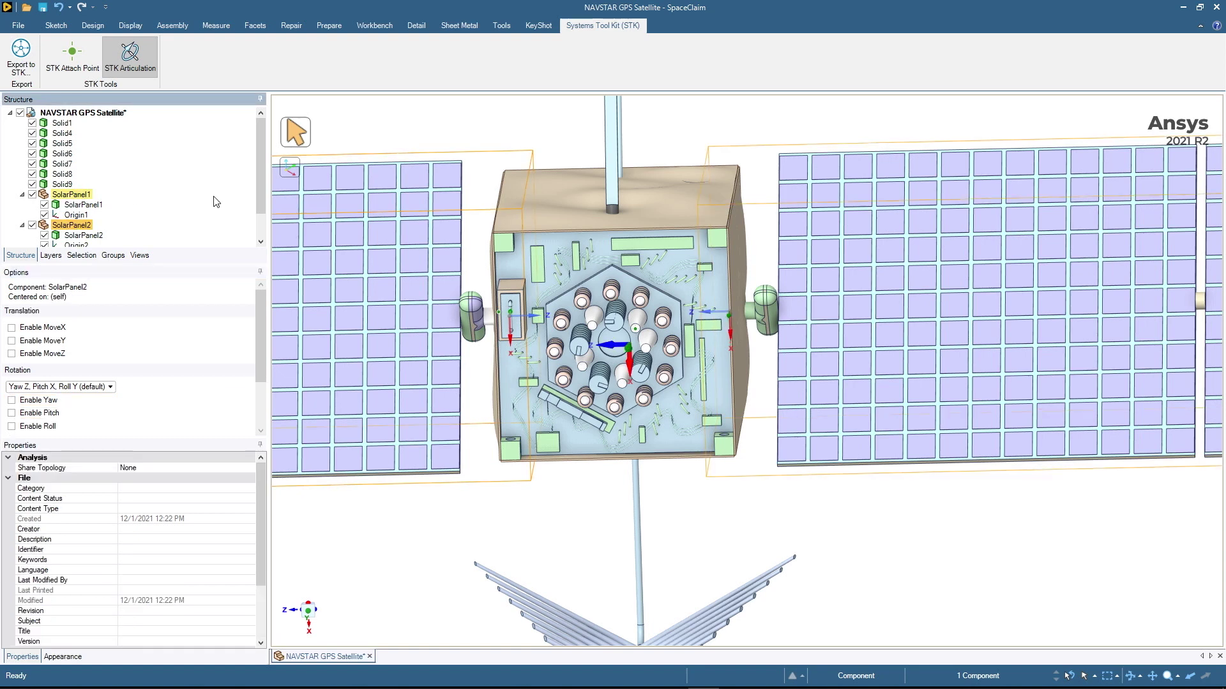
{"action": "left_click", "coordinate": [295, 177]}
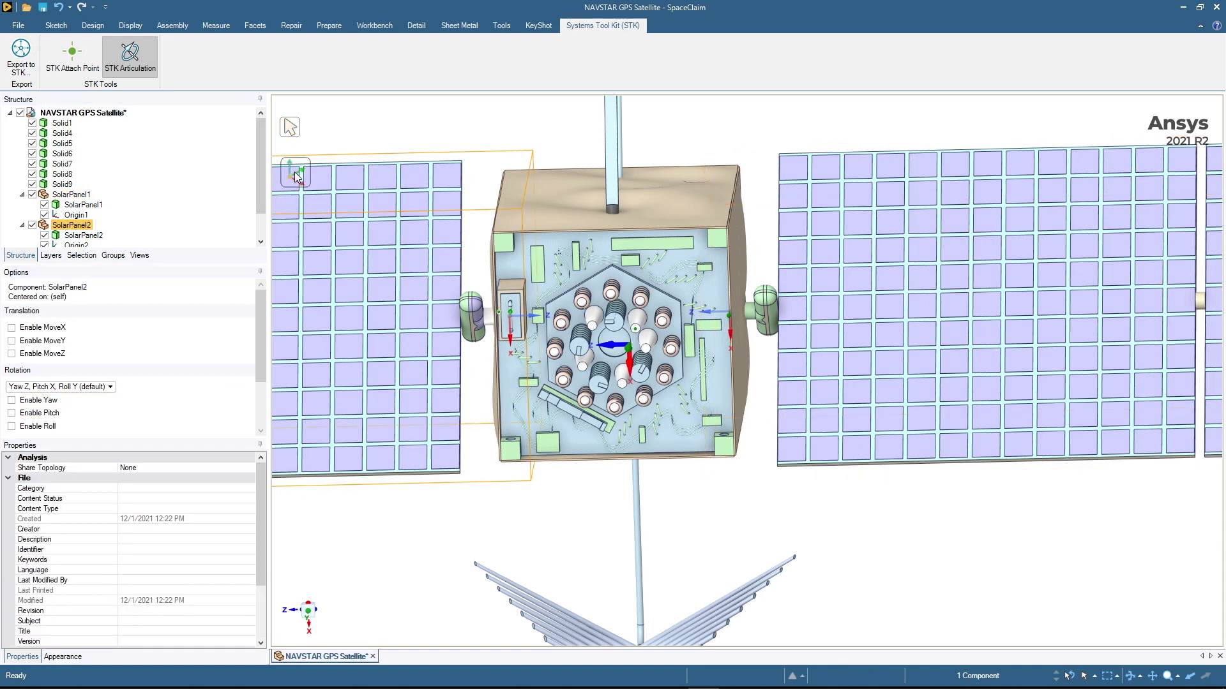
{"action": "left_click", "coordinate": [512, 321]}
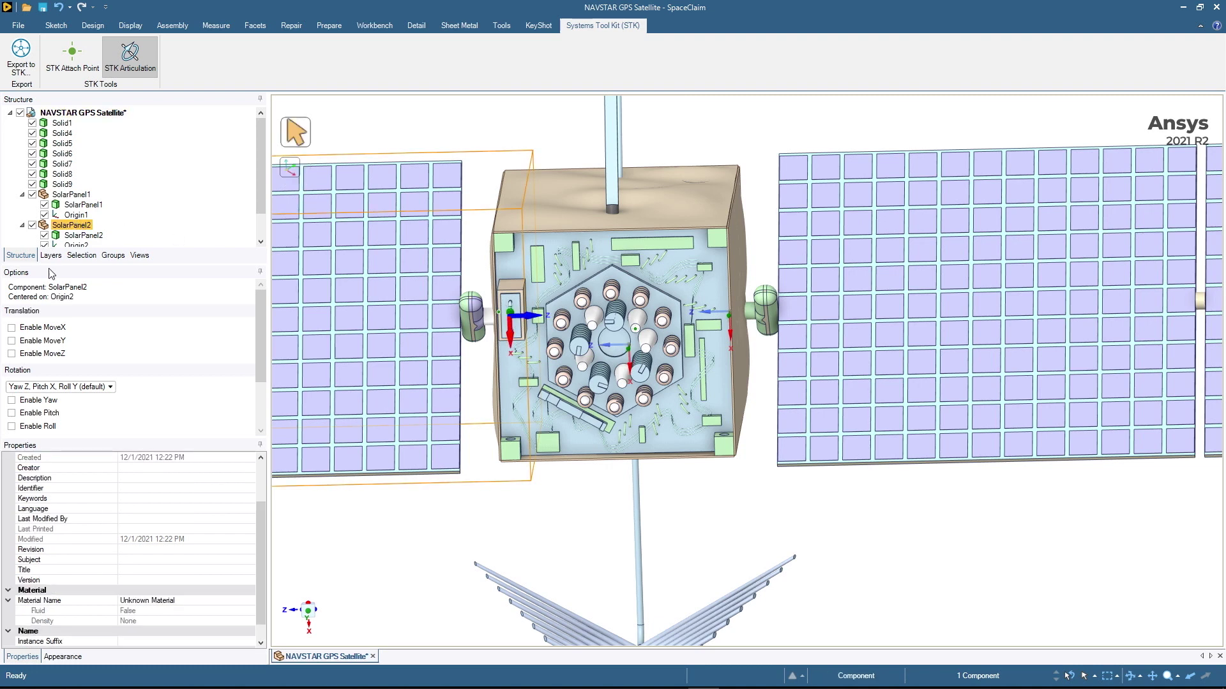
{"action": "left_click", "coordinate": [12, 399]}
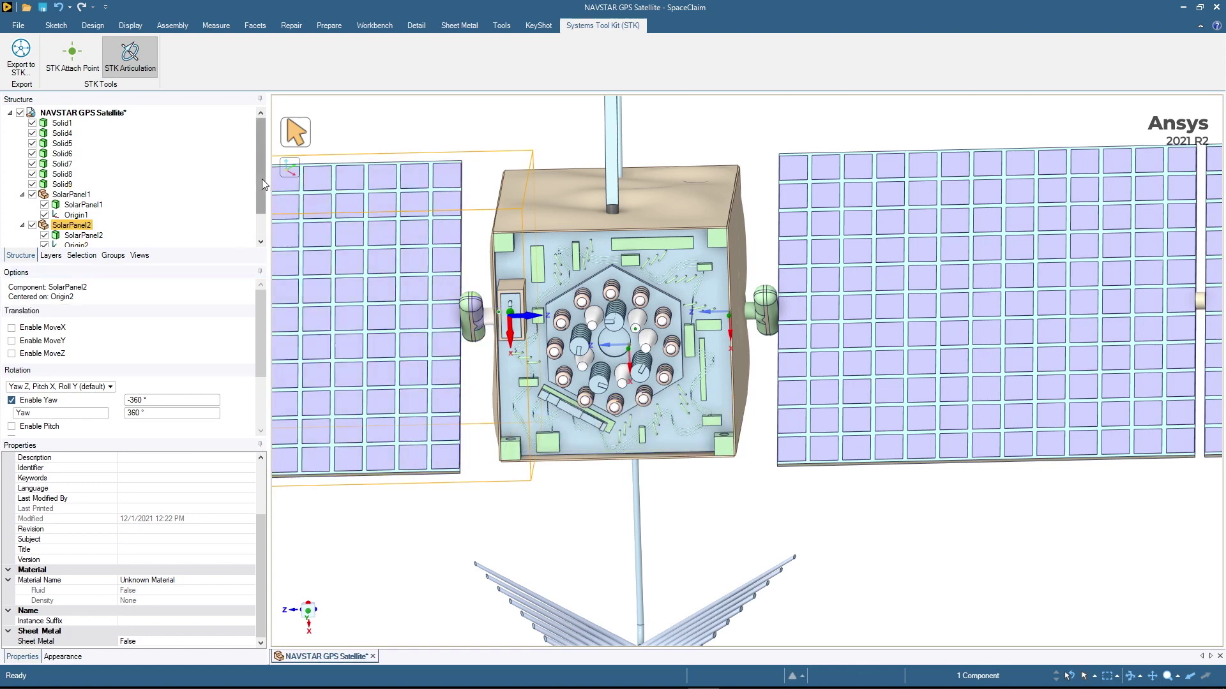
Mark the Nadir and SelfieCam datum points for use as STK attach points
{"action": "scroll", "coordinate": [258, 183], "scroll_direction": "down", "scroll_amount": 3}
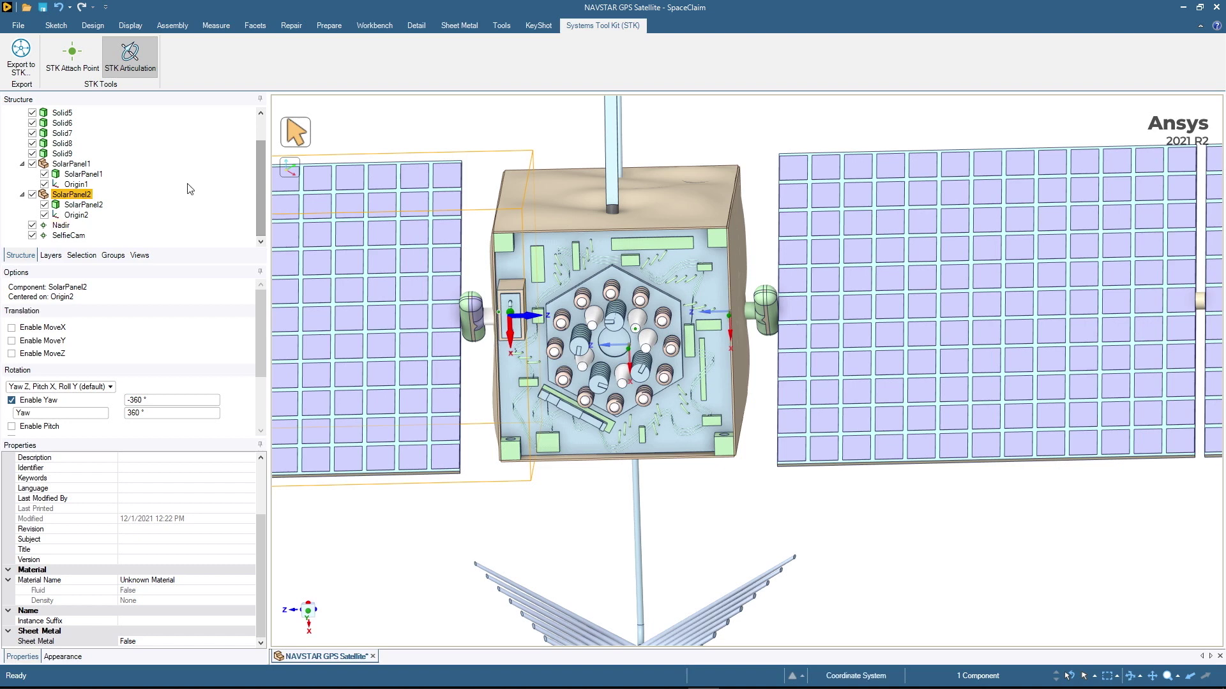
{"action": "left_click", "coordinate": [74, 56]}
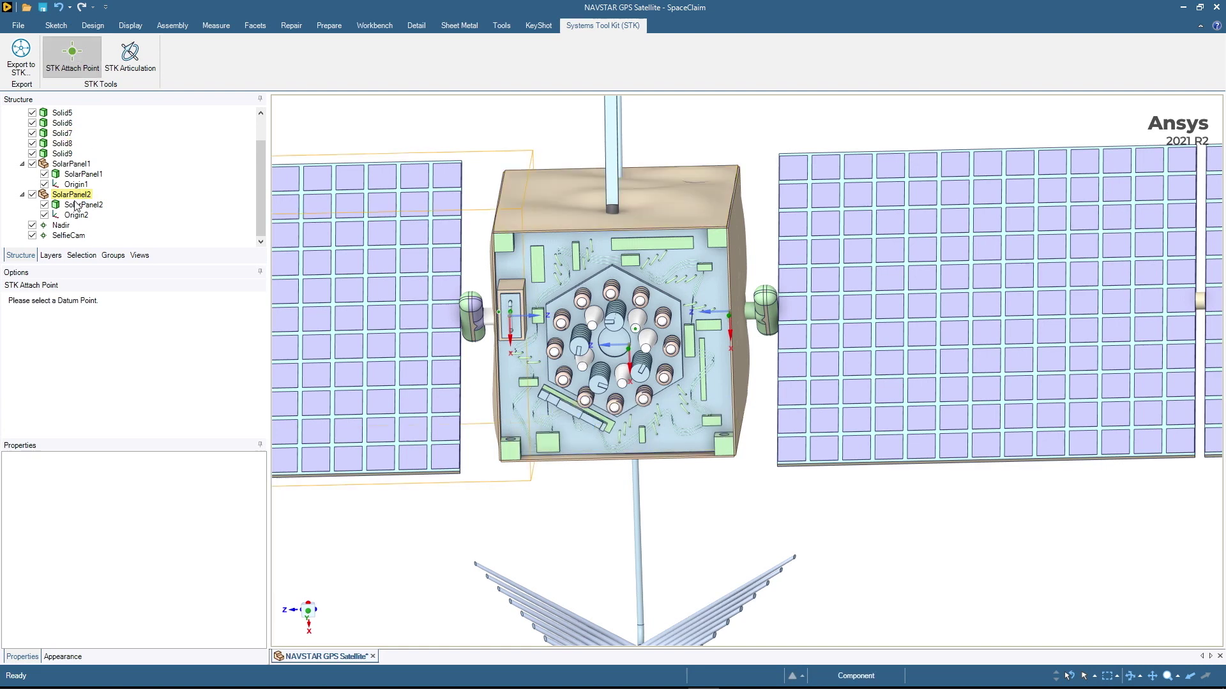
{"action": "left_click", "coordinate": [61, 226]}
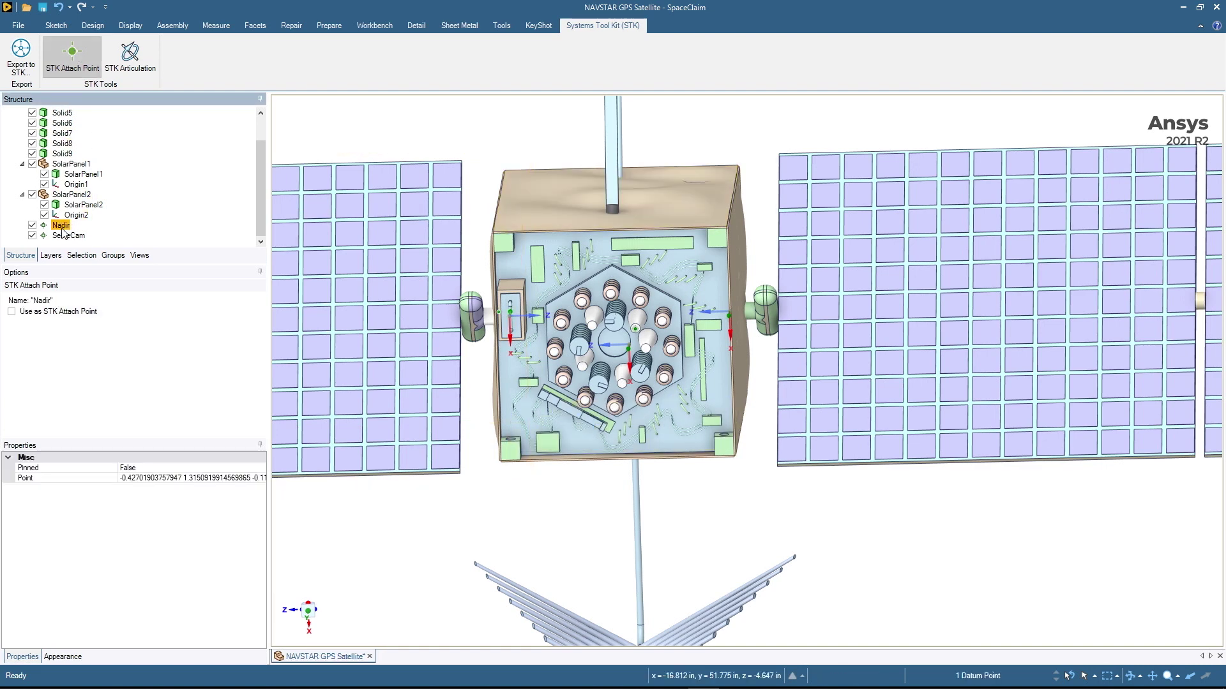
{"action": "left_click", "coordinate": [28, 316]}
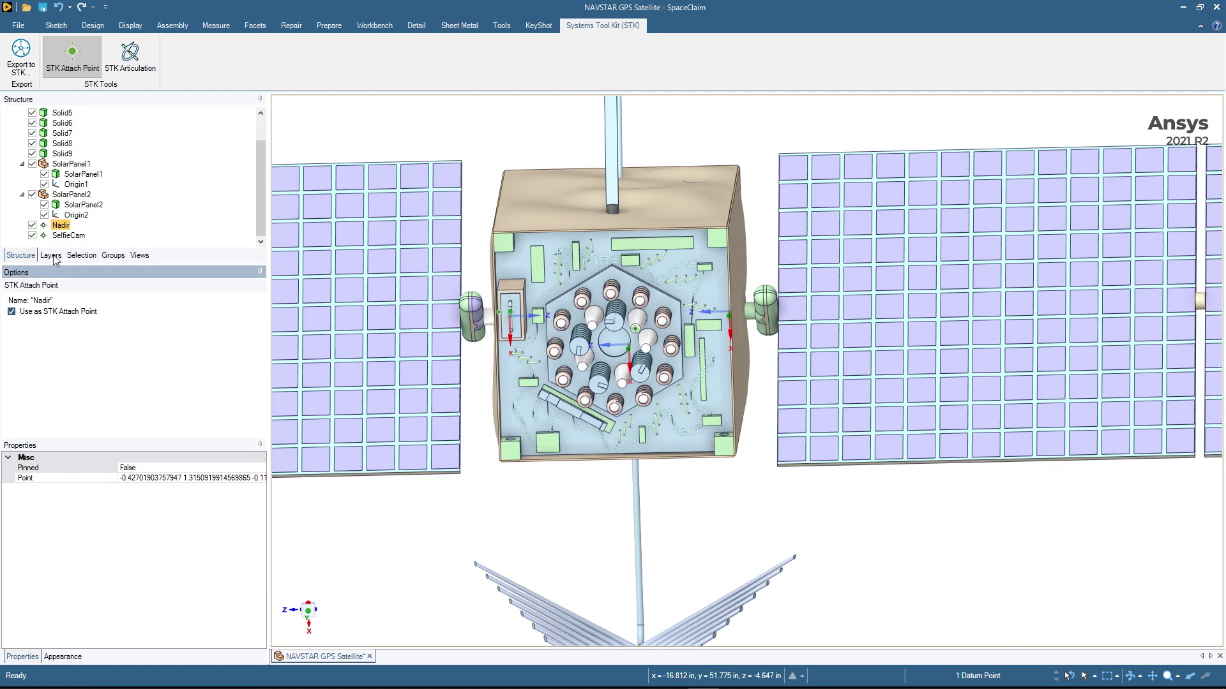
{"action": "left_click", "coordinate": [65, 237]}
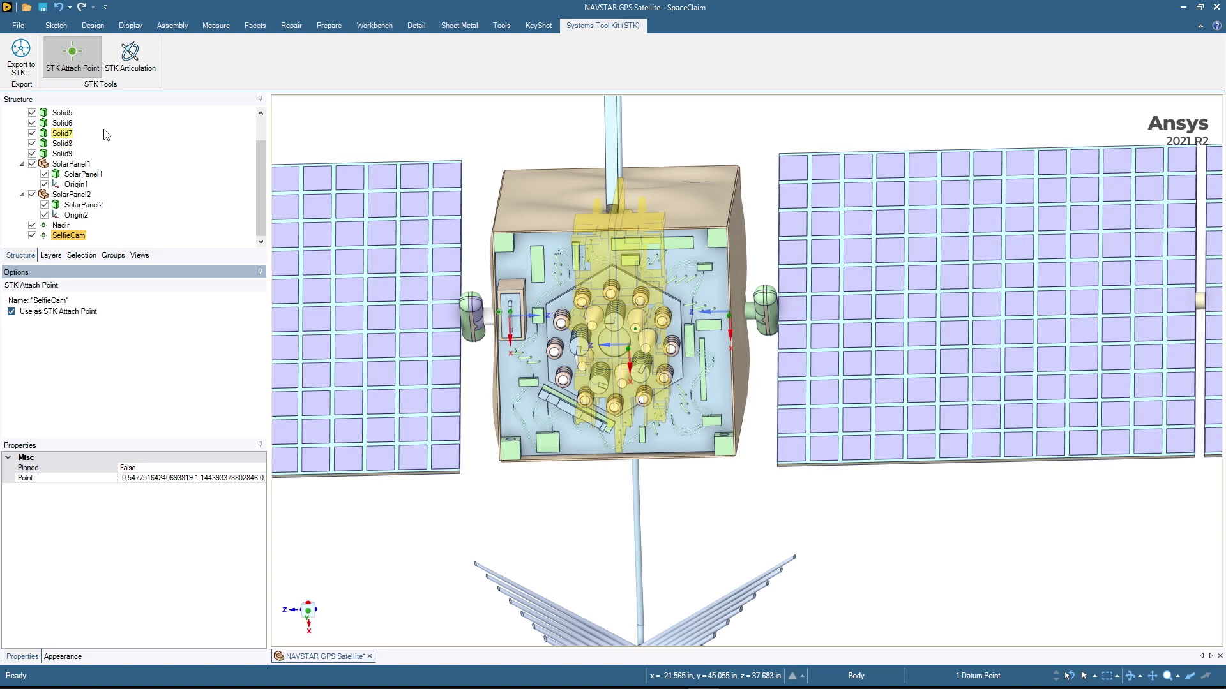
Export the model to the NAVSTAR folder as the glTF Model for STK file NavStar.glb and switch to STK 12
{"action": "left_click", "coordinate": [28, 60]}
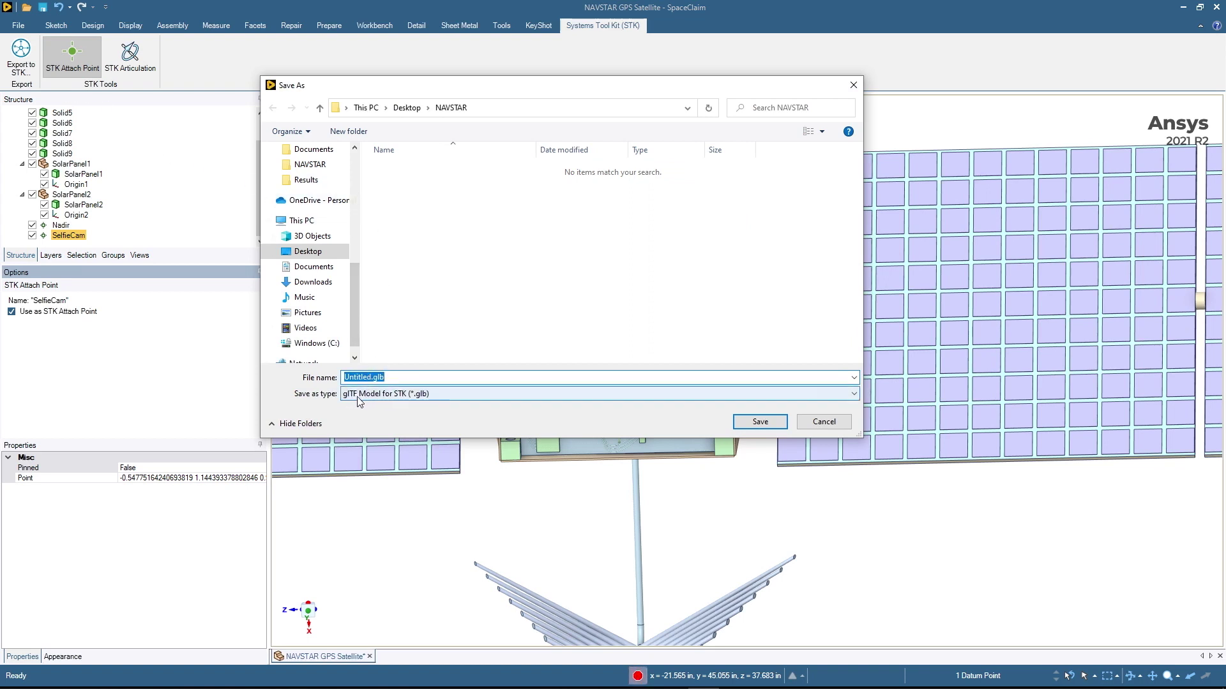
{"action": "left_click_drag", "start_coordinate": [372, 377], "coordinate": [344, 377]}
{"action": "type", "text": "NavStar"}
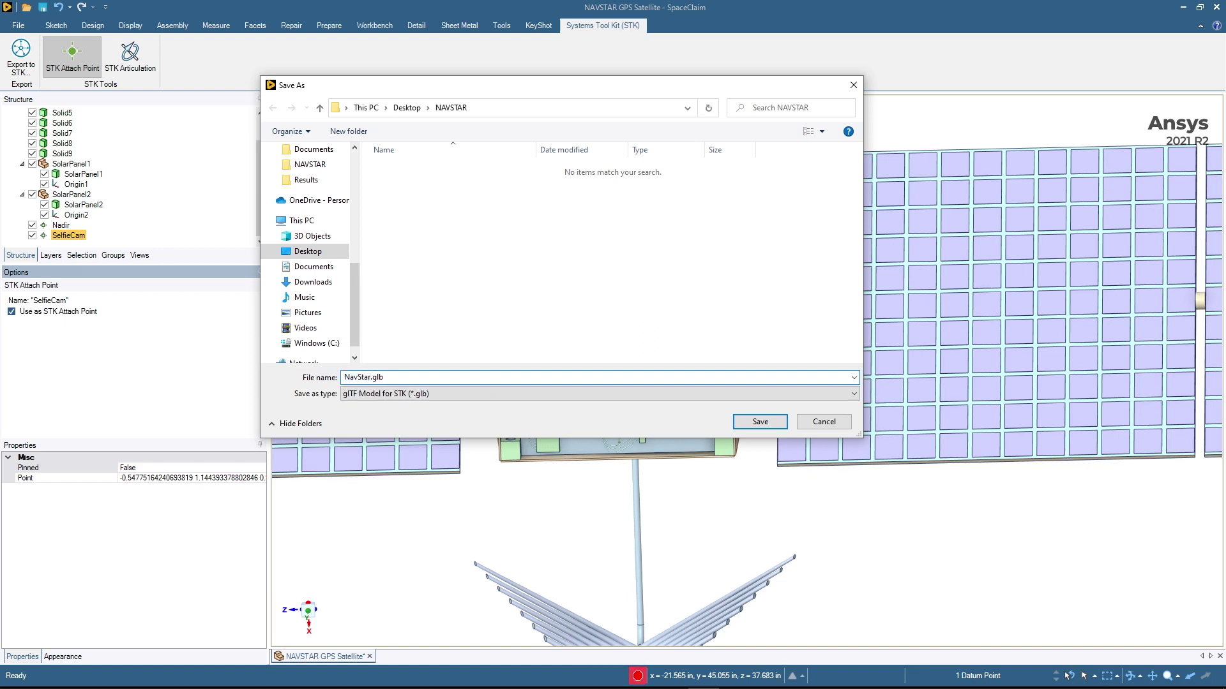
{"action": "left_click", "coordinate": [776, 424]}
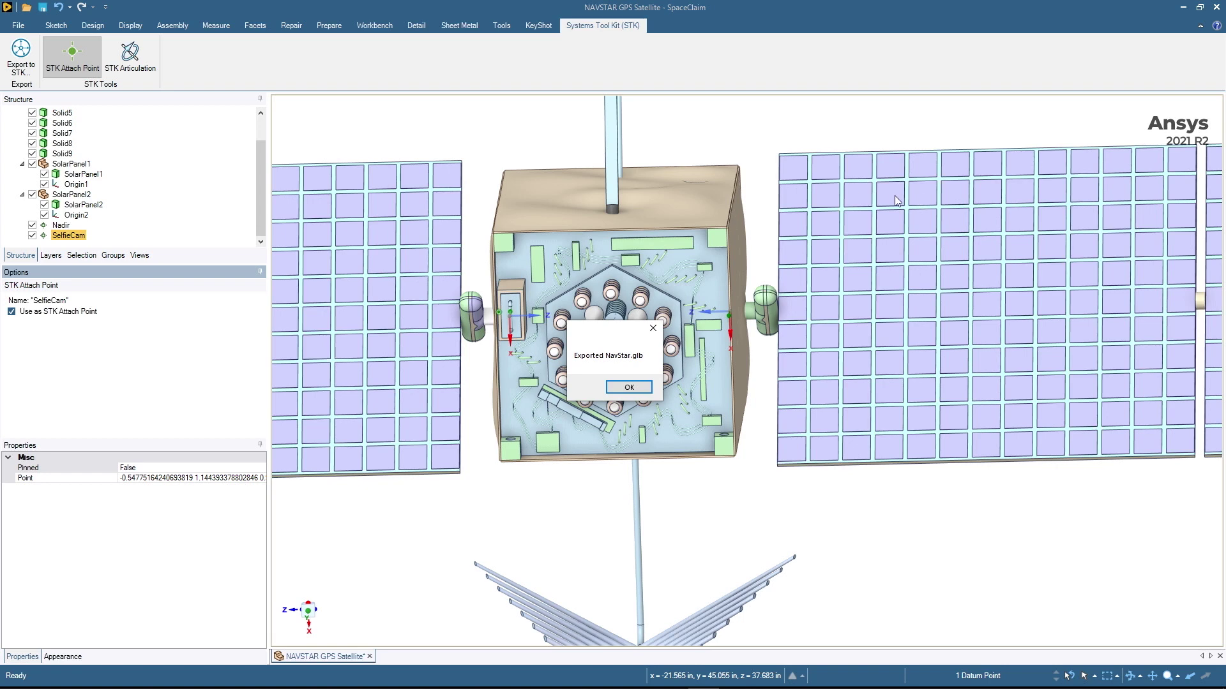
{"action": "left_click", "coordinate": [629, 388]}
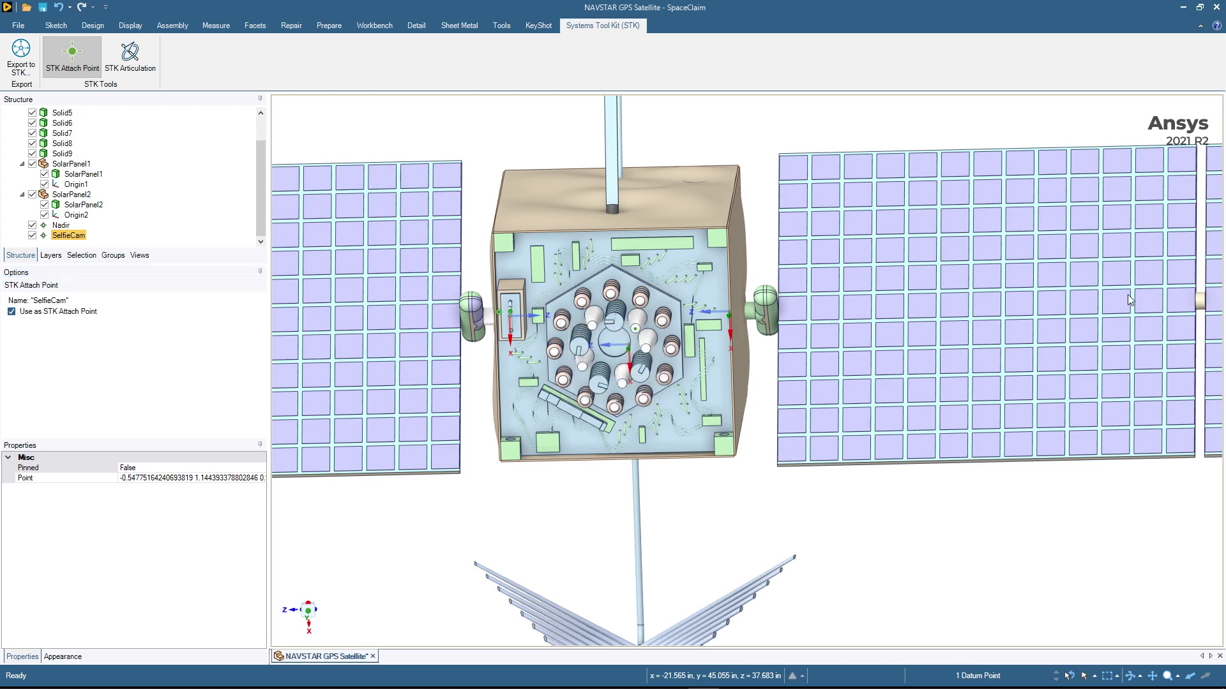
{"action": "left_click", "coordinate": [1181, 11]}
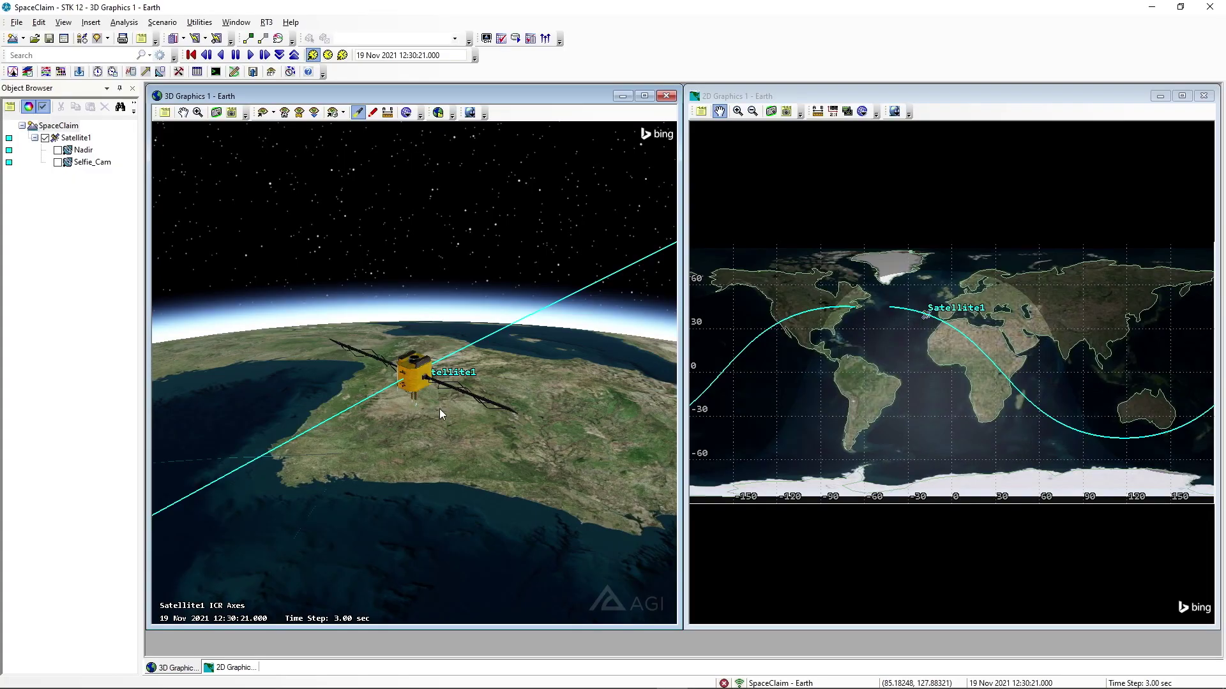
Display the Nadir and Selfie_Cam sensors on Satellite1 to inspect their projections, and hide both again
{"action": "mouse_move", "coordinate": [447, 427]}
{"action": "left_mouse_down"}
{"action": "mouse_move", "coordinate": [464, 419]}
{"action": "mouse_move", "coordinate": [442, 415]}
{"action": "left_mouse_up"}
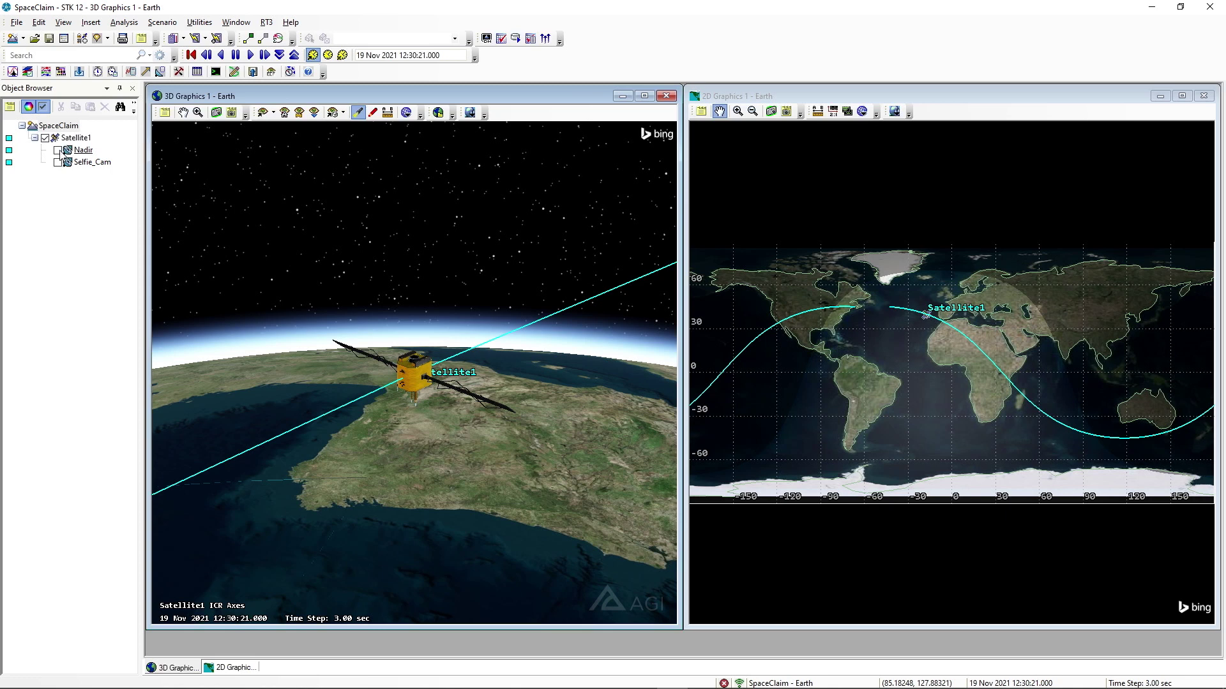
{"action": "left_click", "coordinate": [58, 150]}
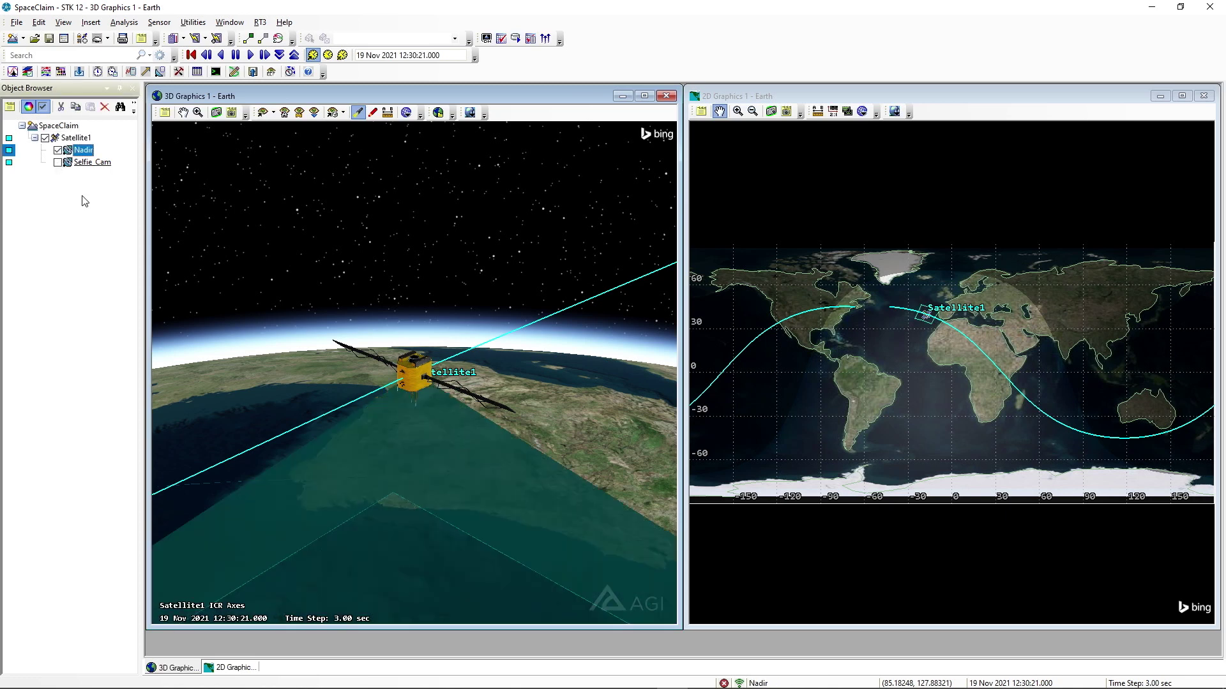
{"action": "left_click_drag", "start_coordinate": [433, 421], "coordinate": [372, 372]}
{"action": "left_click", "coordinate": [59, 162]}
{"action": "left_click_drag", "start_coordinate": [361, 352], "coordinate": [467, 317]}
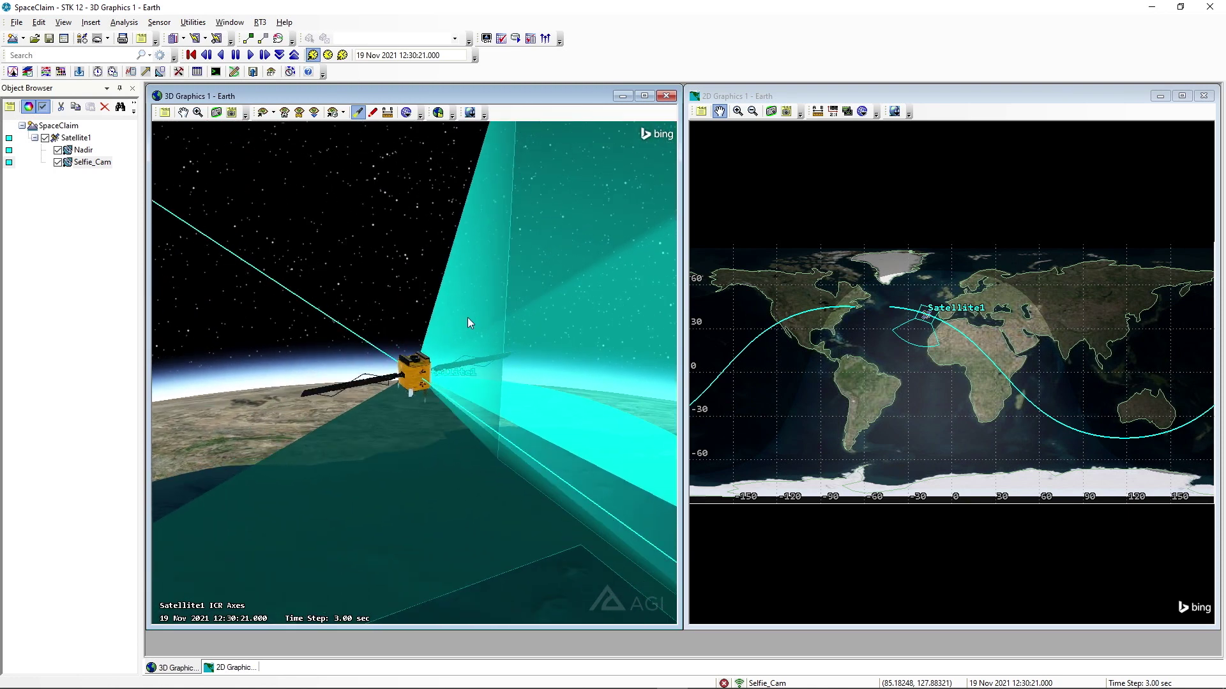
{"action": "left_click", "coordinate": [57, 150]}
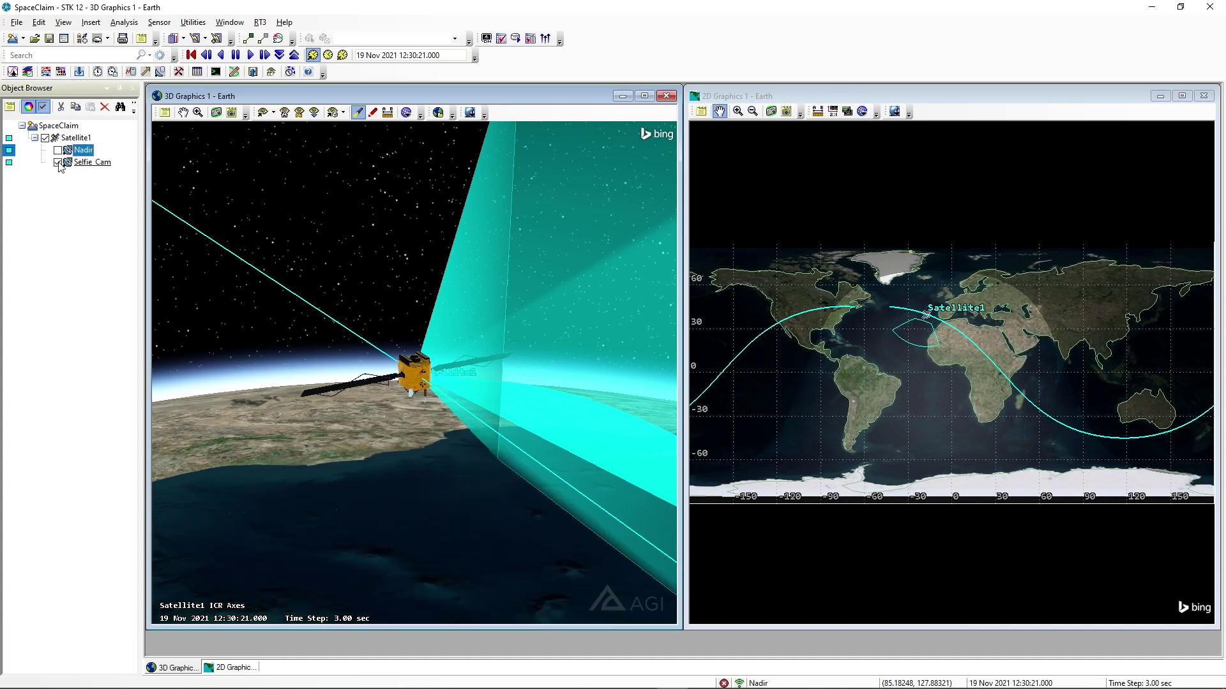
{"action": "left_click", "coordinate": [58, 162]}
{"action": "left_click_drag", "start_coordinate": [466, 419], "coordinate": [355, 423]}
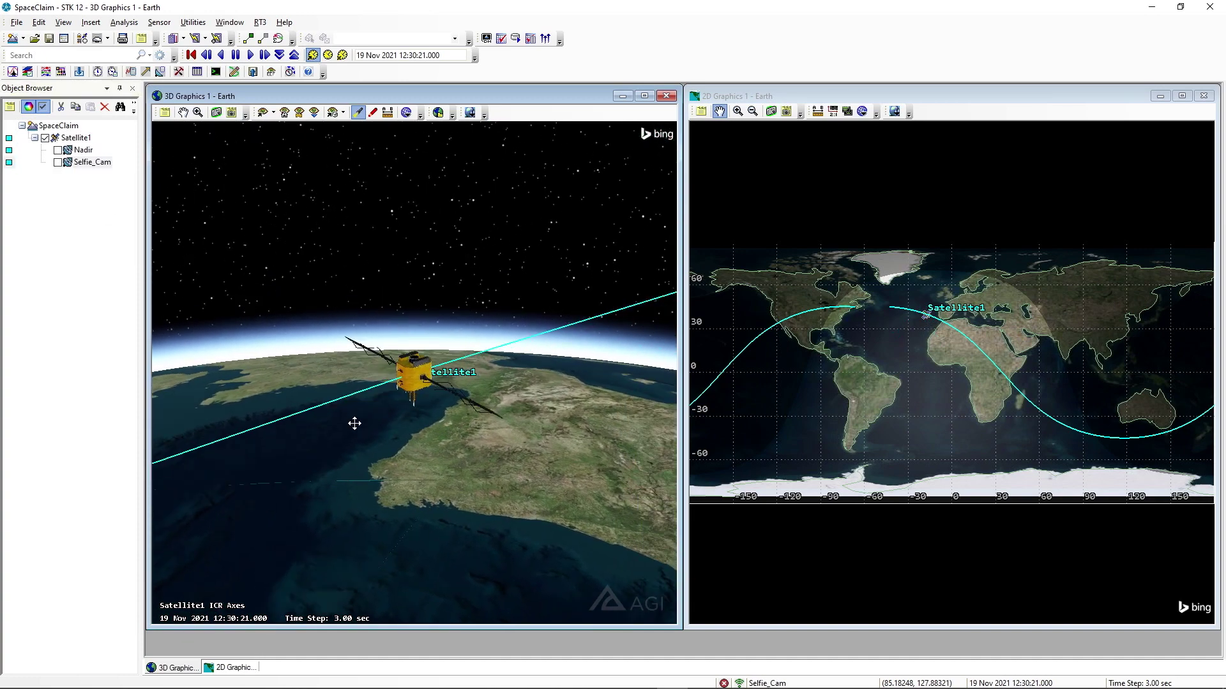
Open Satellite1's 3D Graphics Model properties and place the properties window beside the 3D view
{"action": "double_click", "coordinate": [76, 140]}
{"action": "left_click_drag", "start_coordinate": [346, 96], "coordinate": [770, 99]}
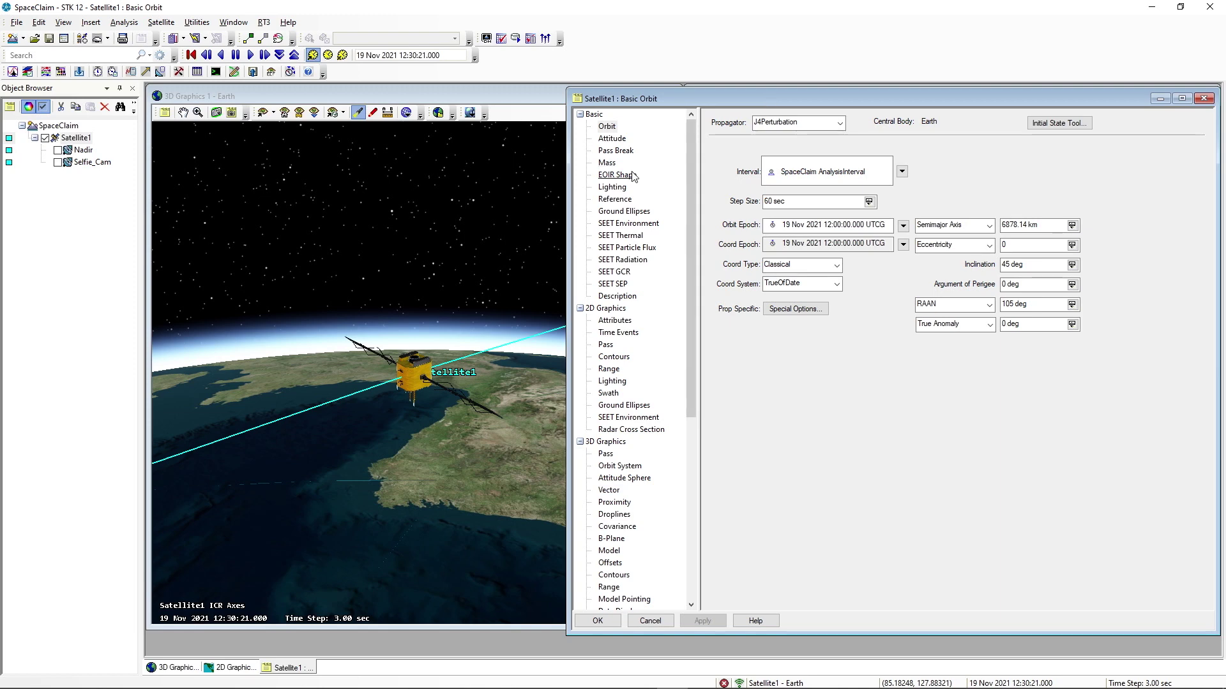
{"action": "left_click_drag", "start_coordinate": [566, 182], "coordinate": [685, 182]}
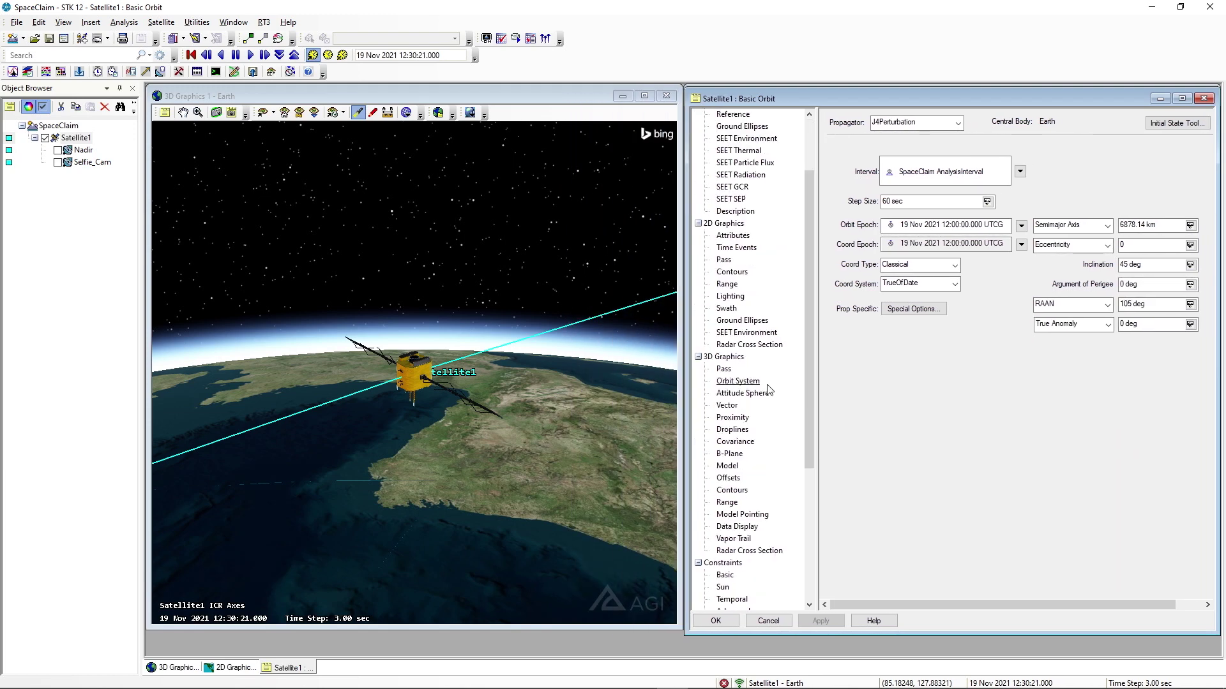
{"action": "left_click", "coordinate": [728, 466]}
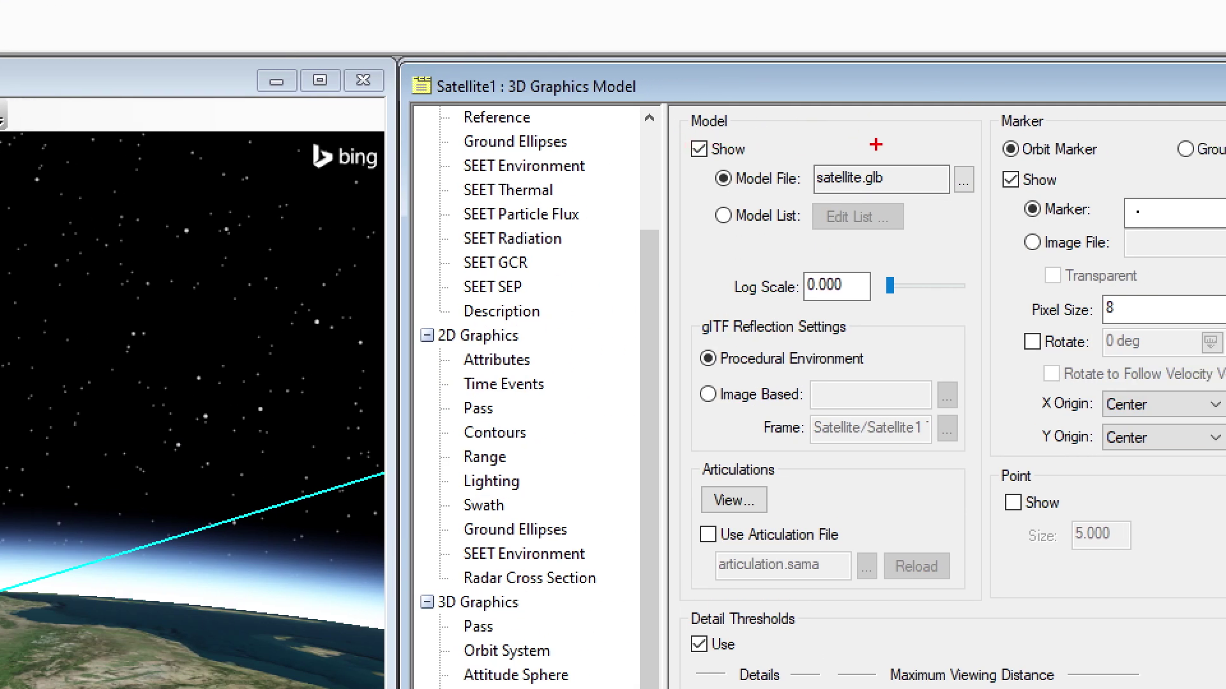
{"action": "left_click_drag", "start_coordinate": [936, 148], "coordinate": [993, 216]}
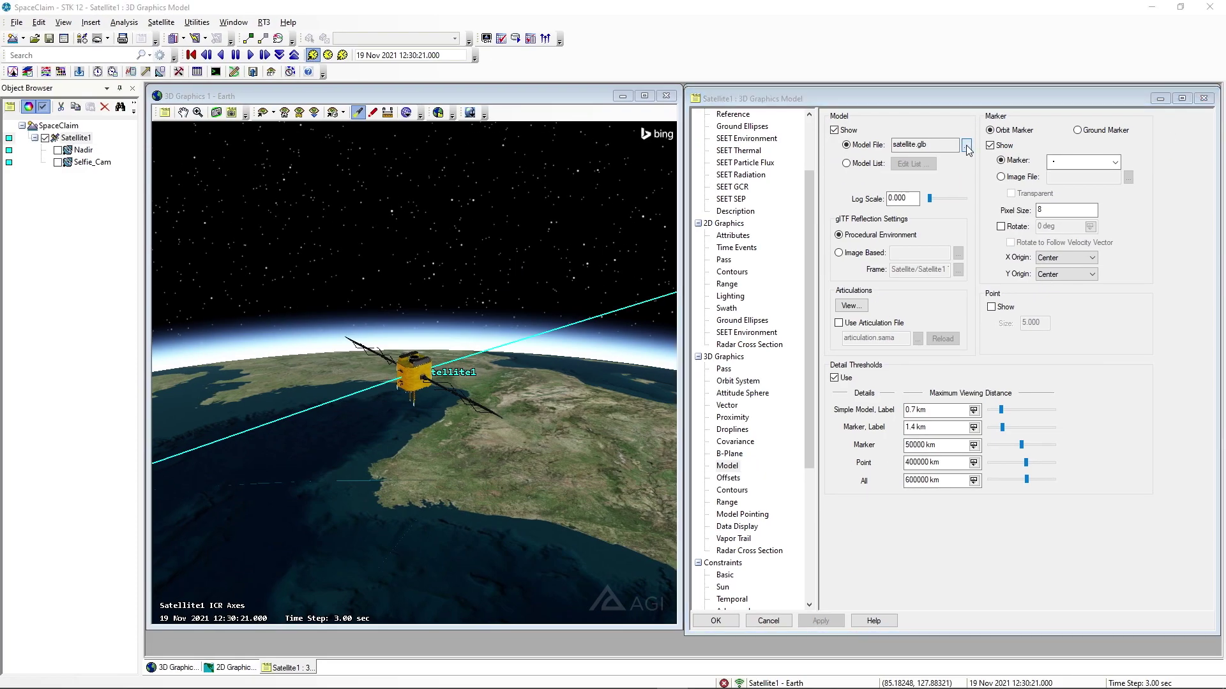
Replace Satellite1's model file with NavStar.glb from the NAVSTAR folder and apply the change
{"action": "left_click", "coordinate": [966, 147]}
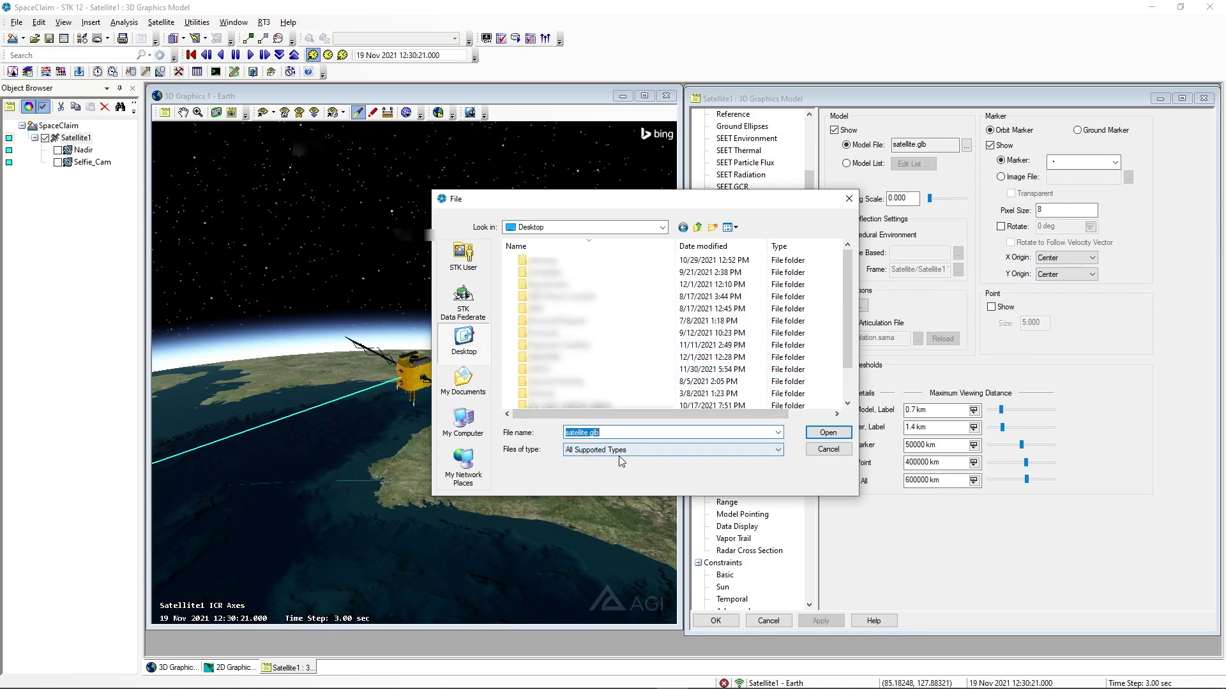
{"action": "double_click", "coordinate": [597, 357]}
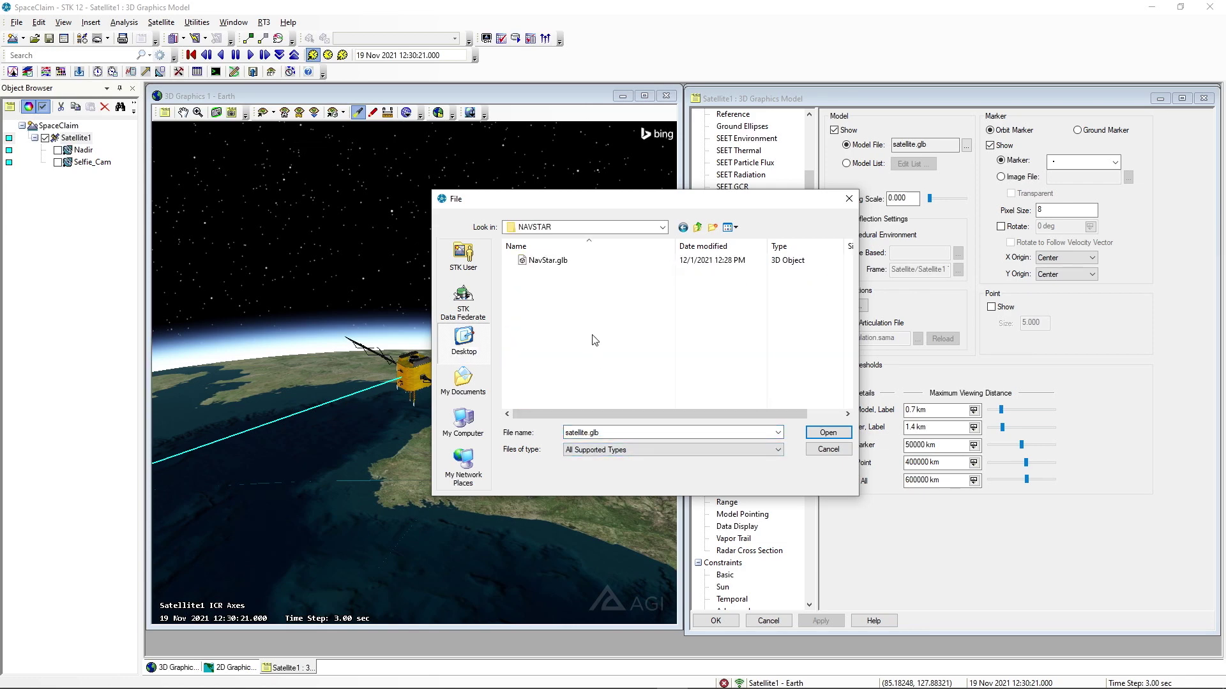
{"action": "left_click", "coordinate": [565, 265]}
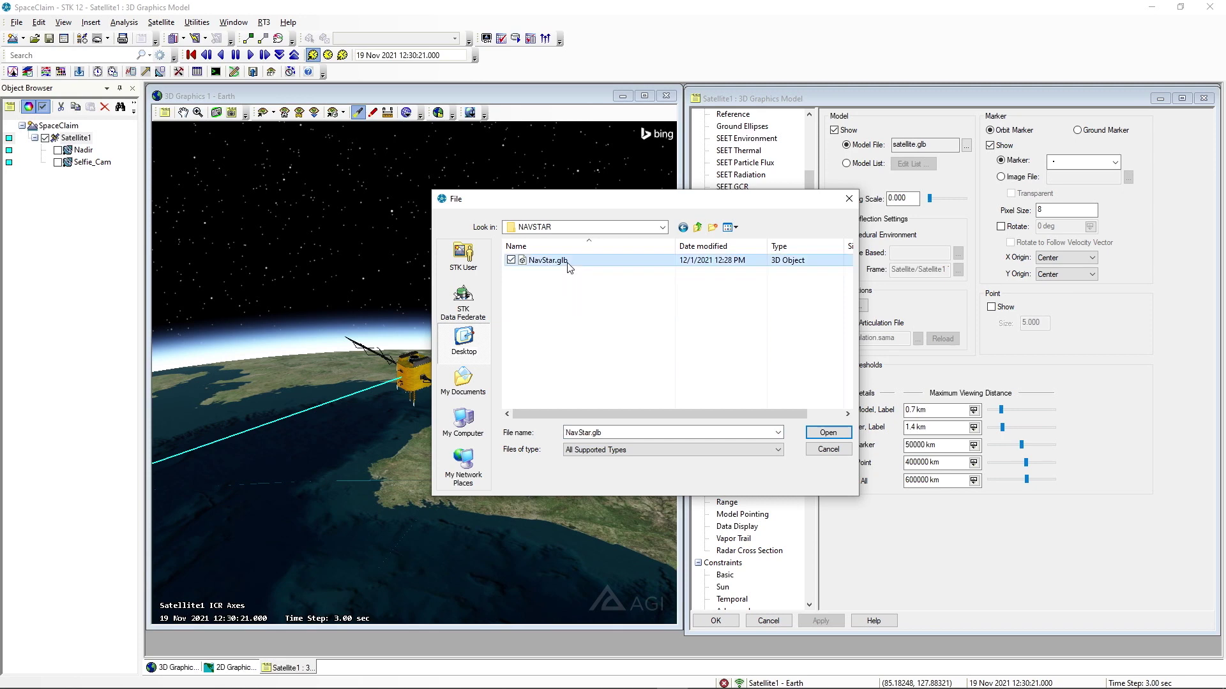
{"action": "left_click", "coordinate": [828, 433]}
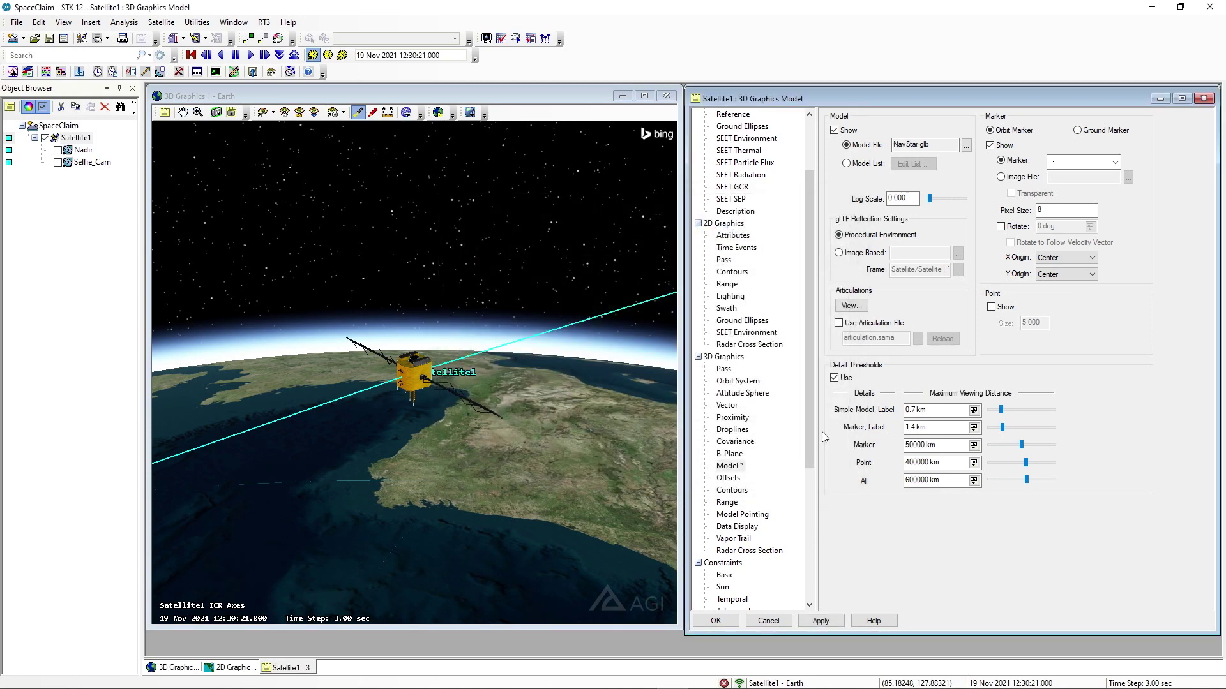
{"action": "left_click", "coordinate": [813, 622]}
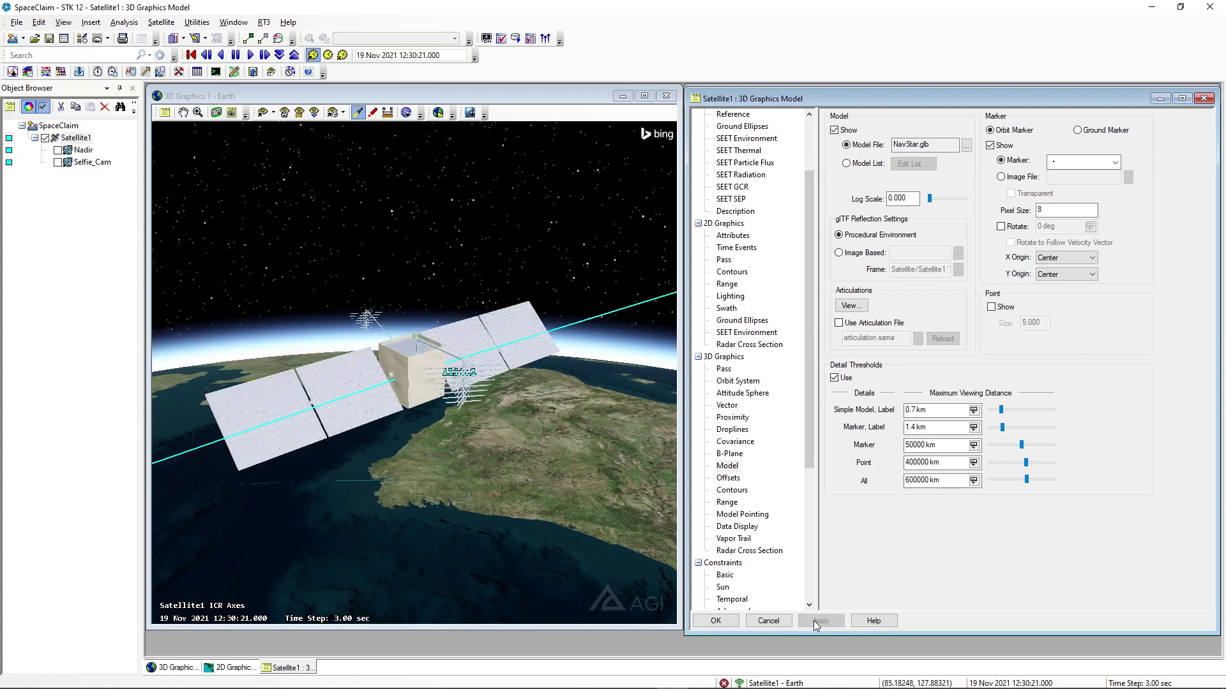
{"action": "mouse_move", "coordinate": [480, 424]}
{"action": "left_mouse_down"}
{"action": "mouse_move", "coordinate": [480, 348]}
{"action": "mouse_move", "coordinate": [506, 402]}
{"action": "mouse_move", "coordinate": [489, 425]}
{"action": "left_mouse_up"}
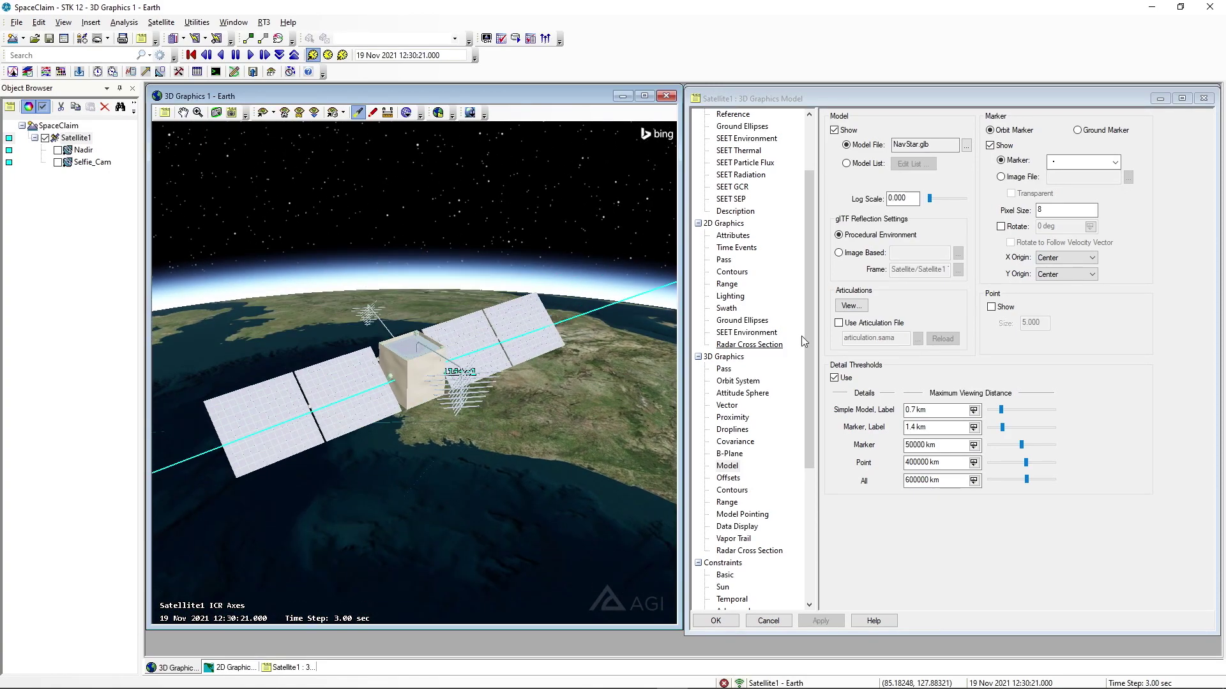
Enable Satellite1's rotational offset with X 0 deg, Y 0 deg and Z 90 deg, and apply it
{"action": "left_click", "coordinate": [725, 480]}
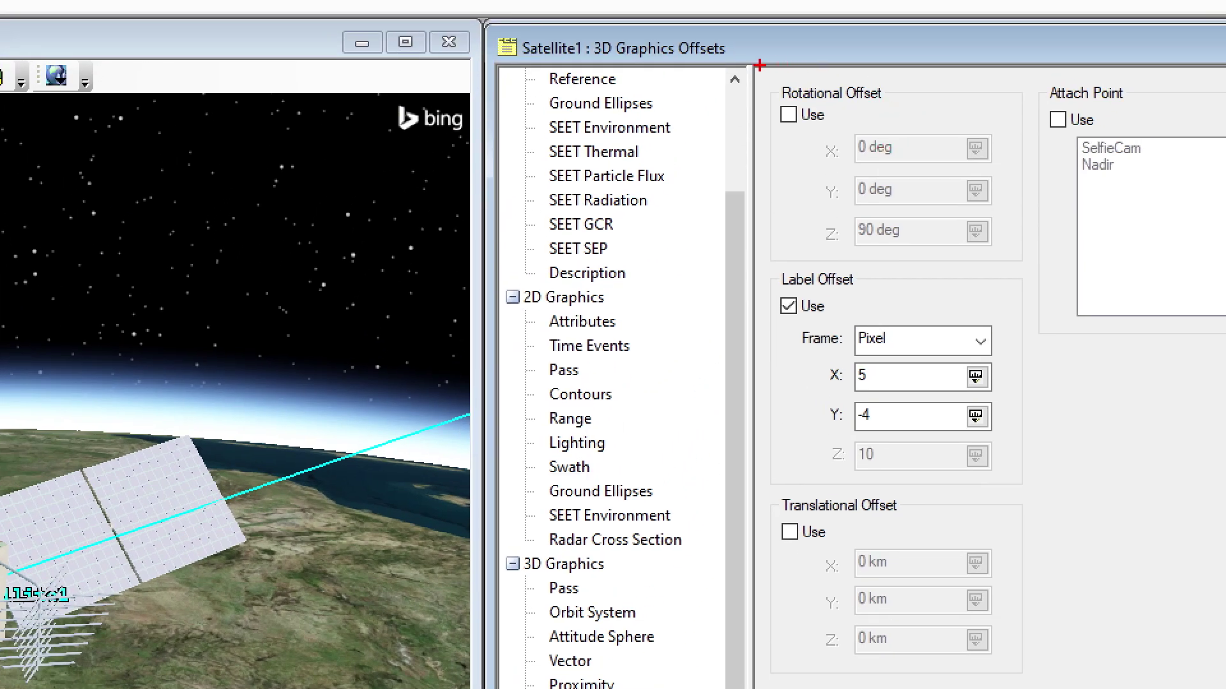
{"action": "mouse_move", "coordinate": [758, 65]}
{"action": "left_mouse_down", "text": "ctrl"}
{"action": "mouse_move", "coordinate": [944, 287]}
{"action": "mouse_move", "coordinate": [1015, 292]}
{"action": "left_mouse_up", "text": "ctrl"}
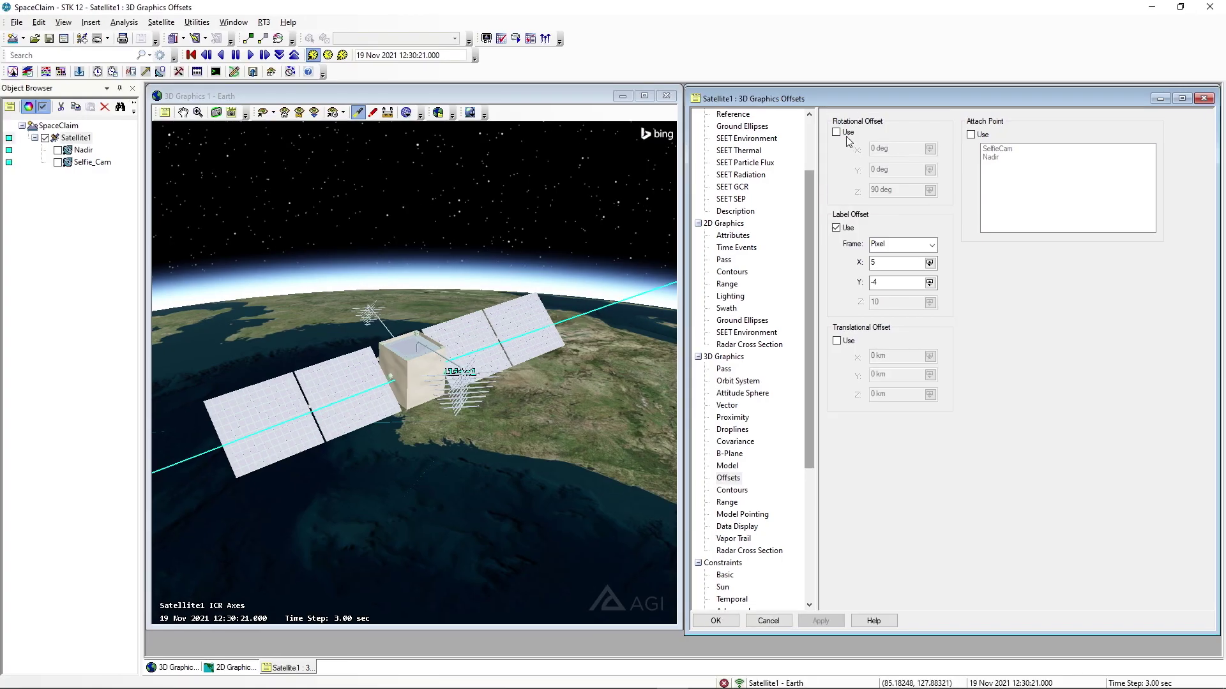
{"action": "left_click", "coordinate": [788, 115]}
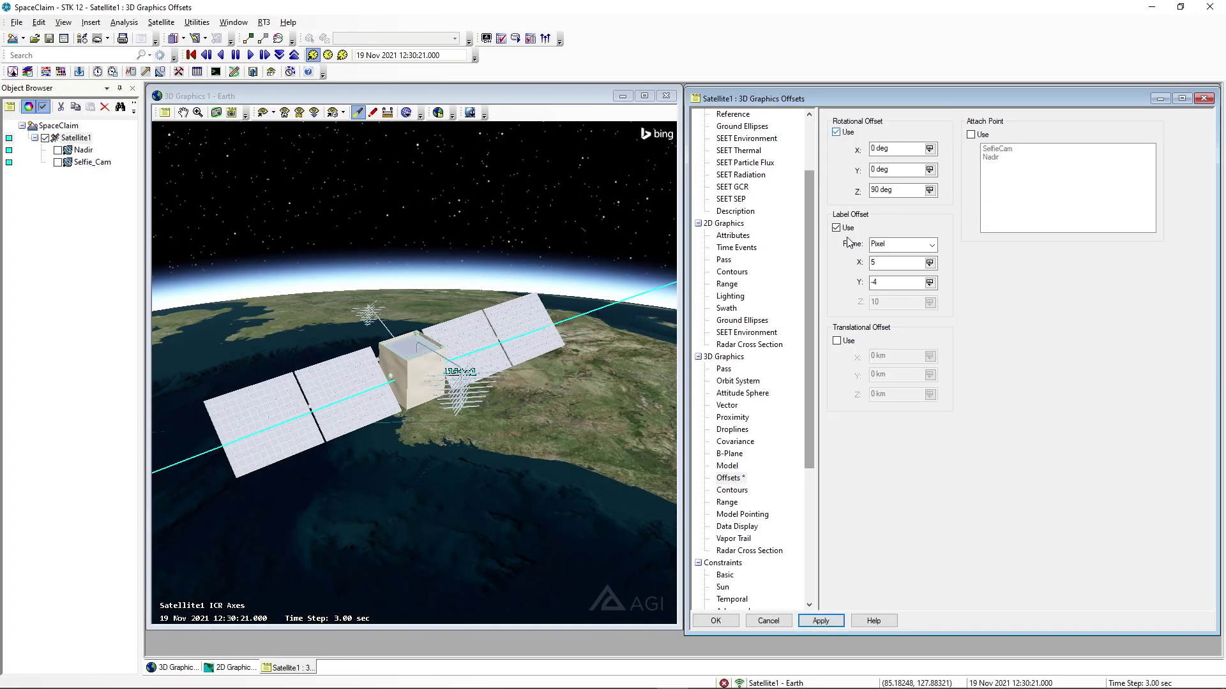
{"action": "left_click", "coordinate": [820, 621]}
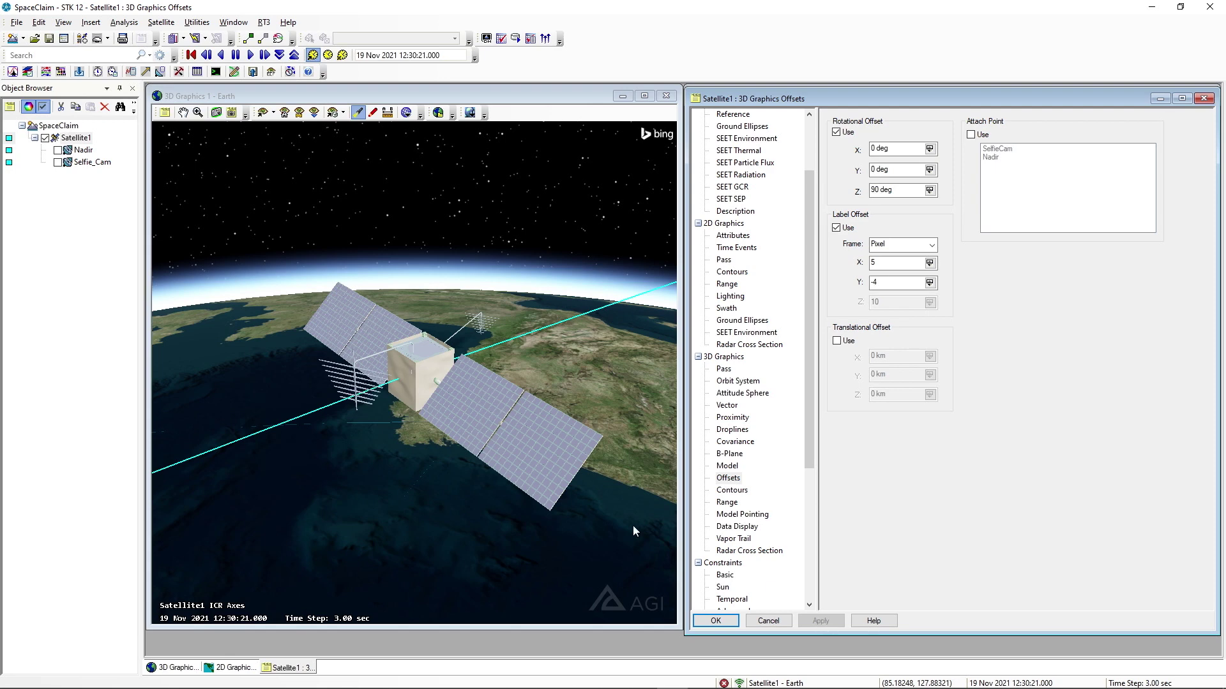
{"action": "left_click_drag", "start_coordinate": [514, 411], "coordinate": [493, 395]}
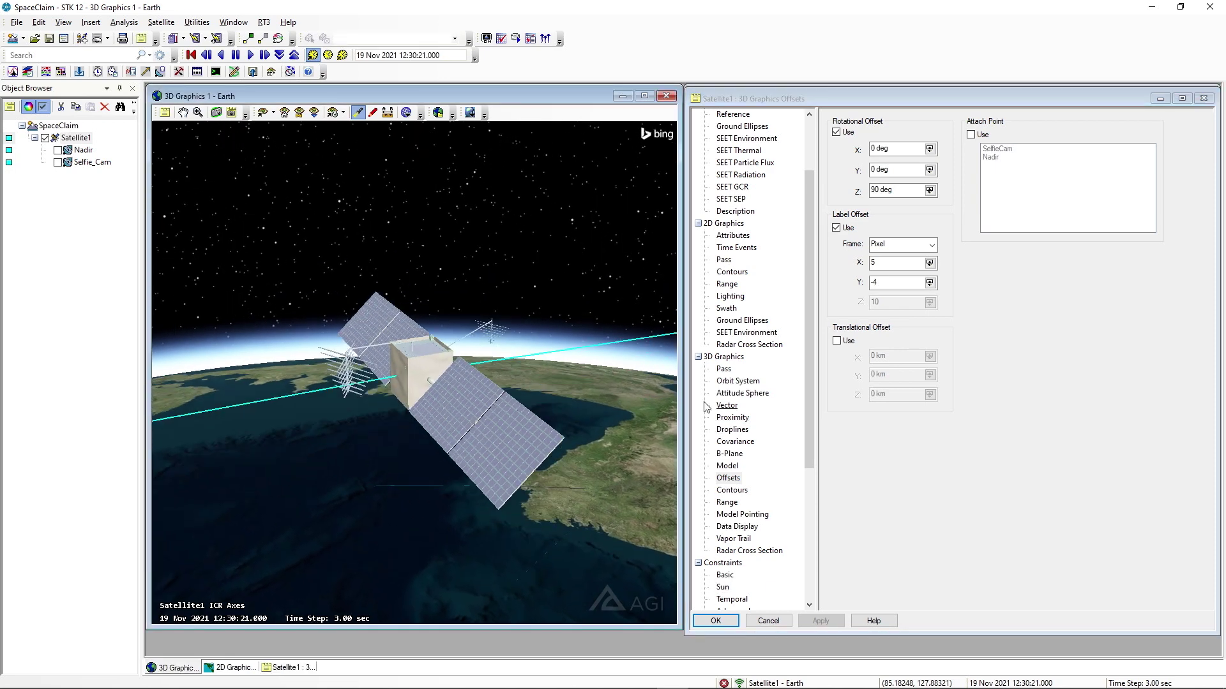
Open the model articulations, test the SolarPanel1 yaw by rotating the panel, and reset it to 0
{"action": "left_click", "coordinate": [728, 467]}
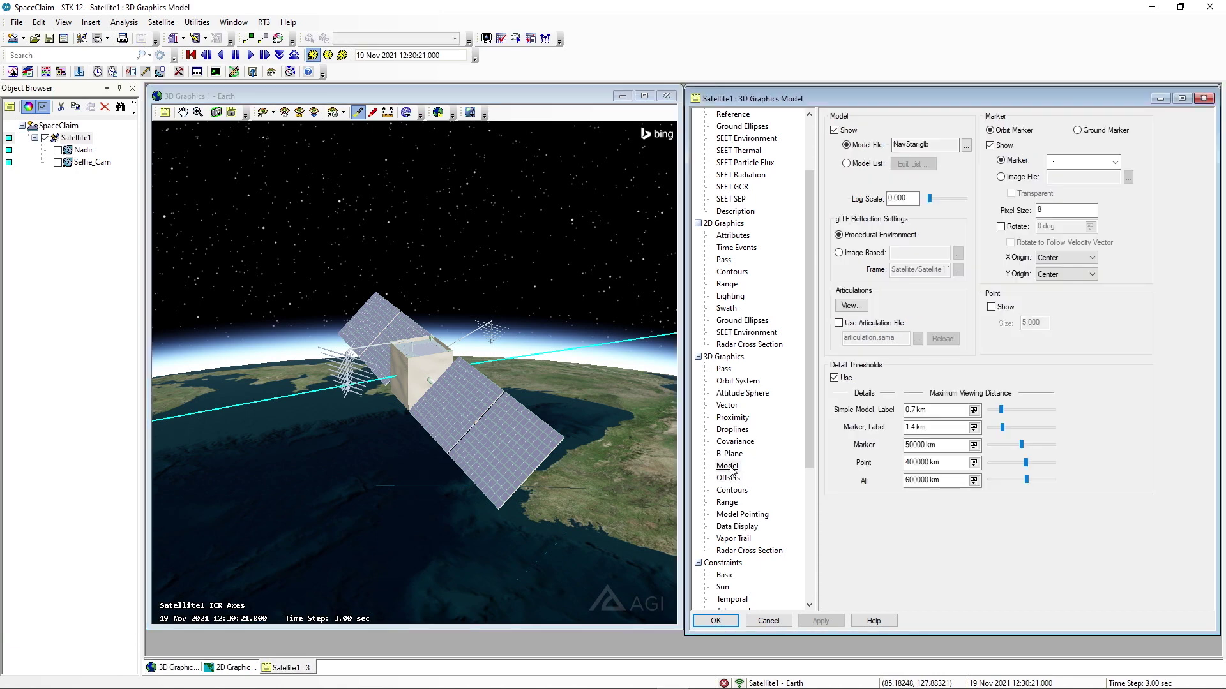
{"action": "left_click", "coordinate": [852, 306]}
{"action": "left_click_drag", "start_coordinate": [592, 243], "coordinate": [825, 231]}
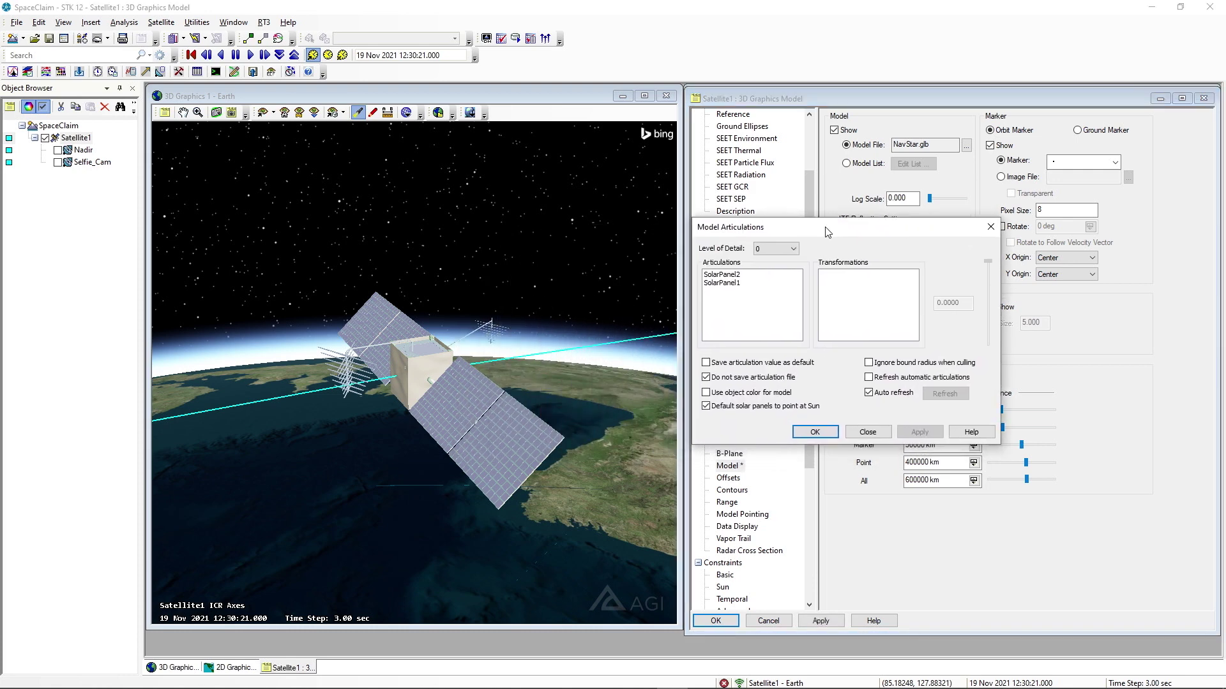
{"action": "left_click", "coordinate": [723, 285]}
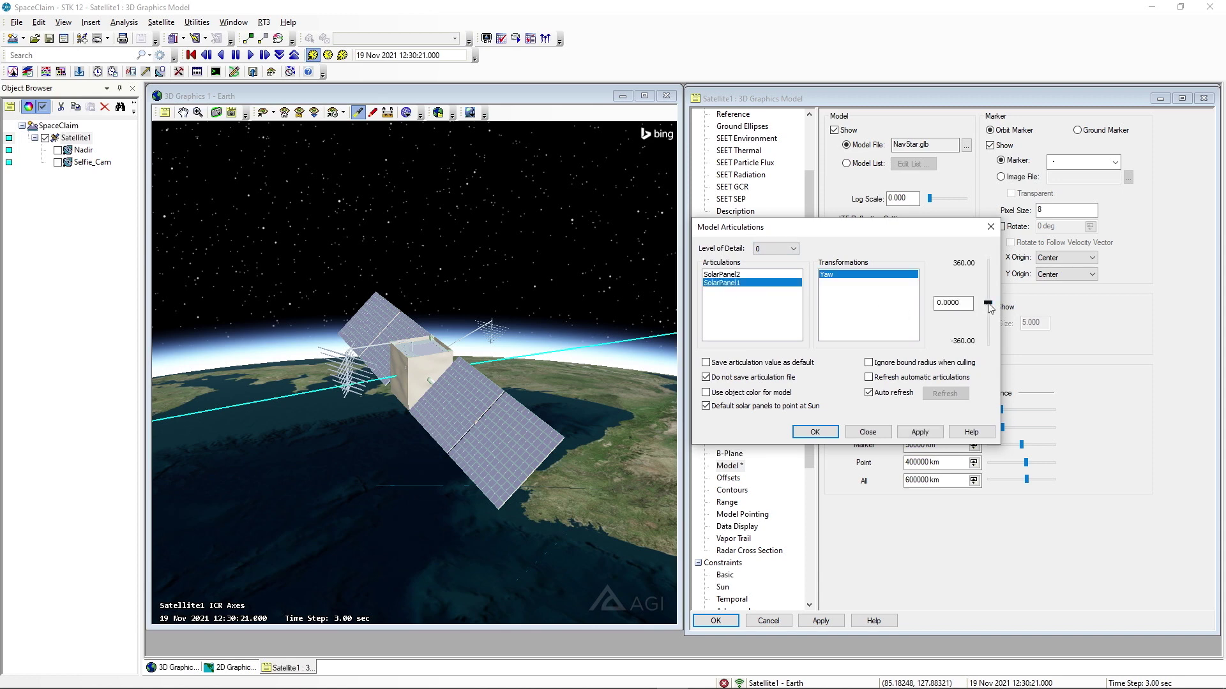
{"action": "left_click_drag", "start_coordinate": [990, 309], "coordinate": [887, 303]}
{"action": "type", "text": "0"}
Test the SolarPanel2 yaw articulation by rotating the panel, reset it to 0 and accept the articulation settings
{"action": "left_click", "coordinate": [735, 275]}
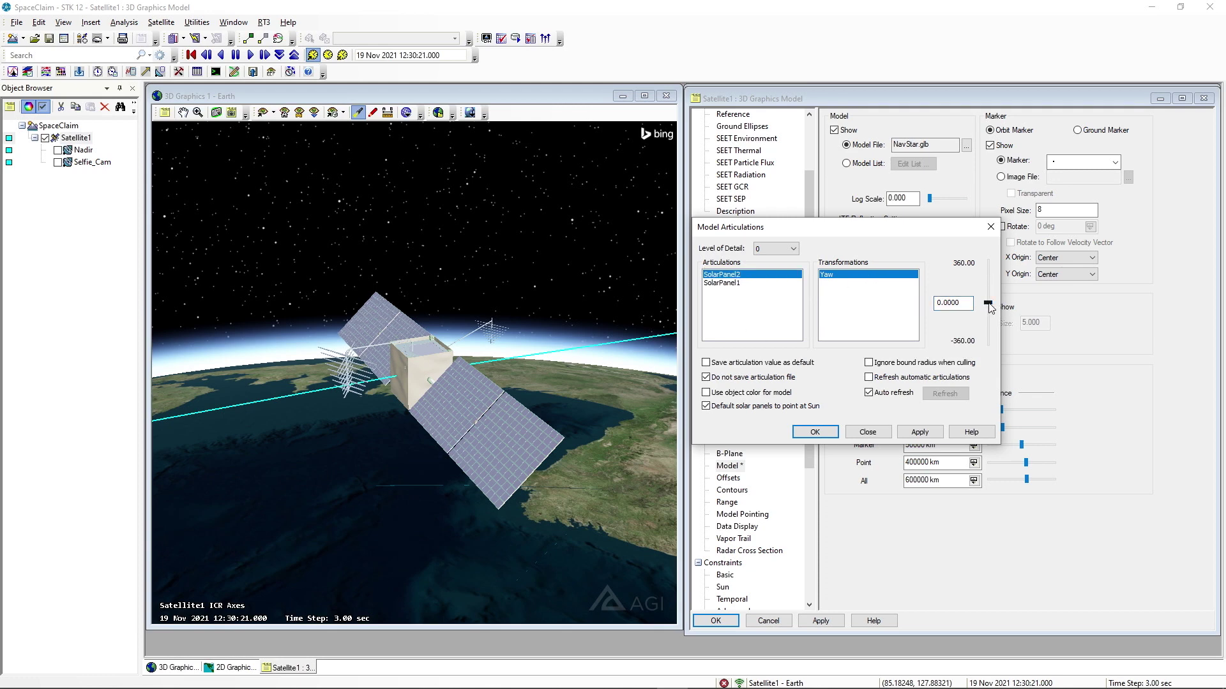
{"action": "left_click_drag", "start_coordinate": [991, 308], "coordinate": [729, 302]}
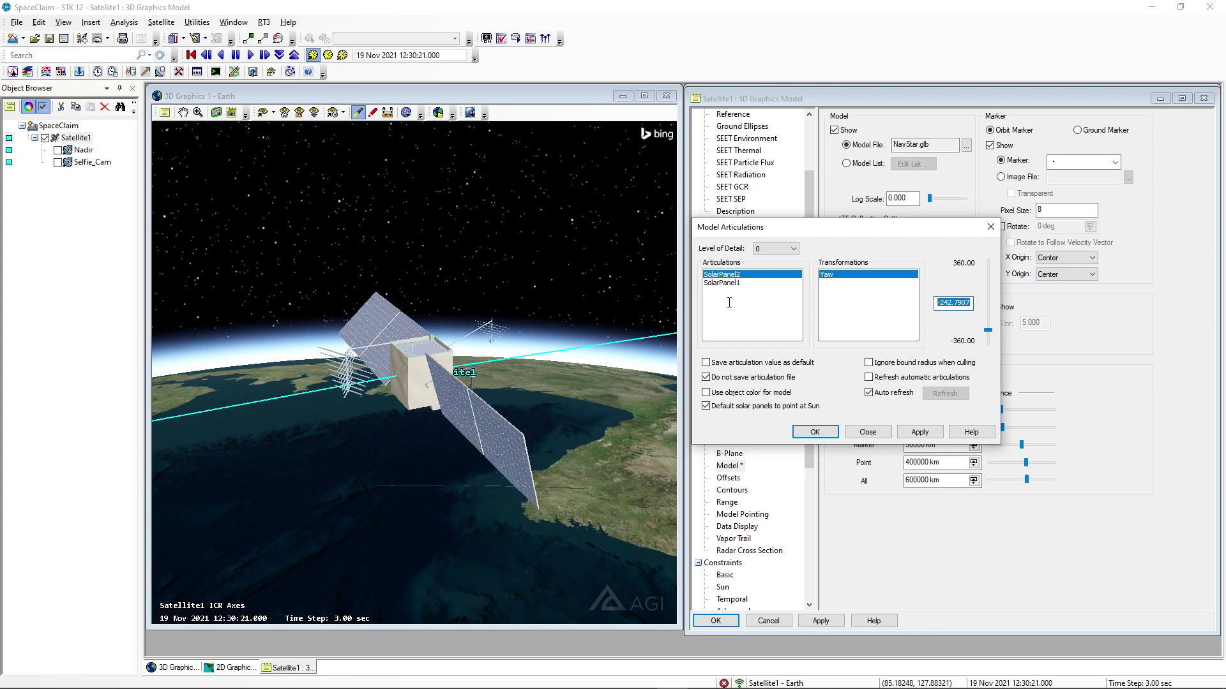
{"action": "type", "text": "0"}
{"action": "left_click", "coordinate": [825, 434]}
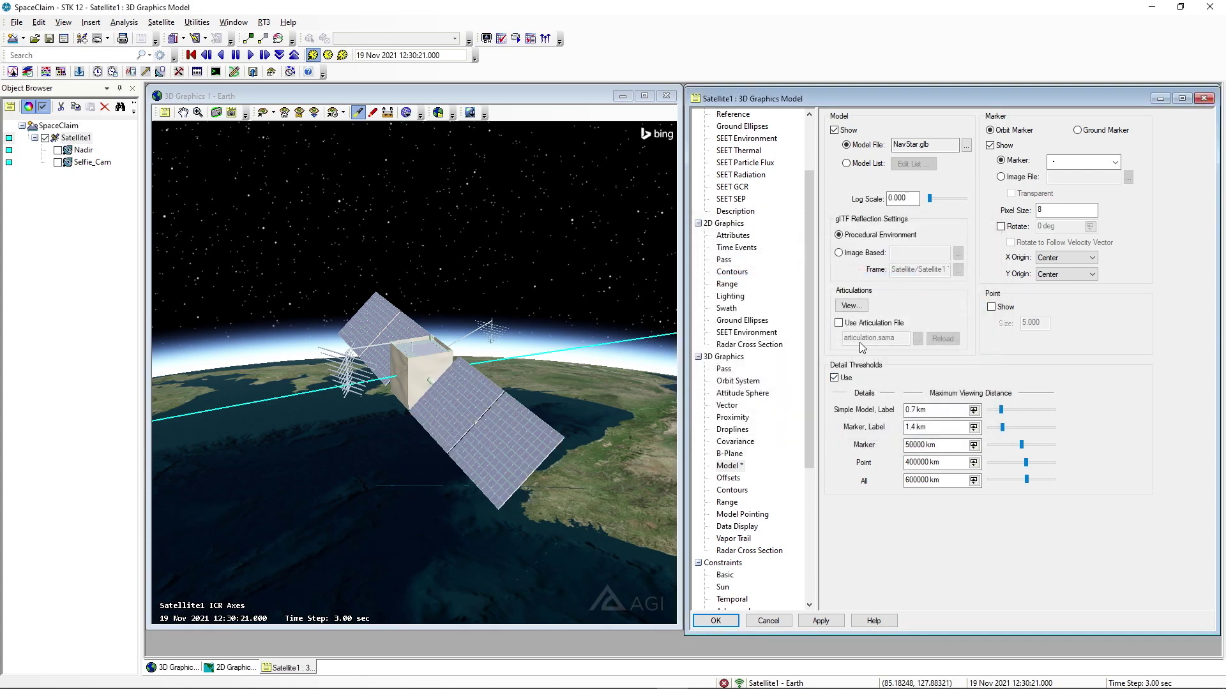
Enable the use of an articulation file for Satellite1 and choose articulation.sama from the SpaceClaim folder
{"action": "left_click", "coordinate": [848, 326]}
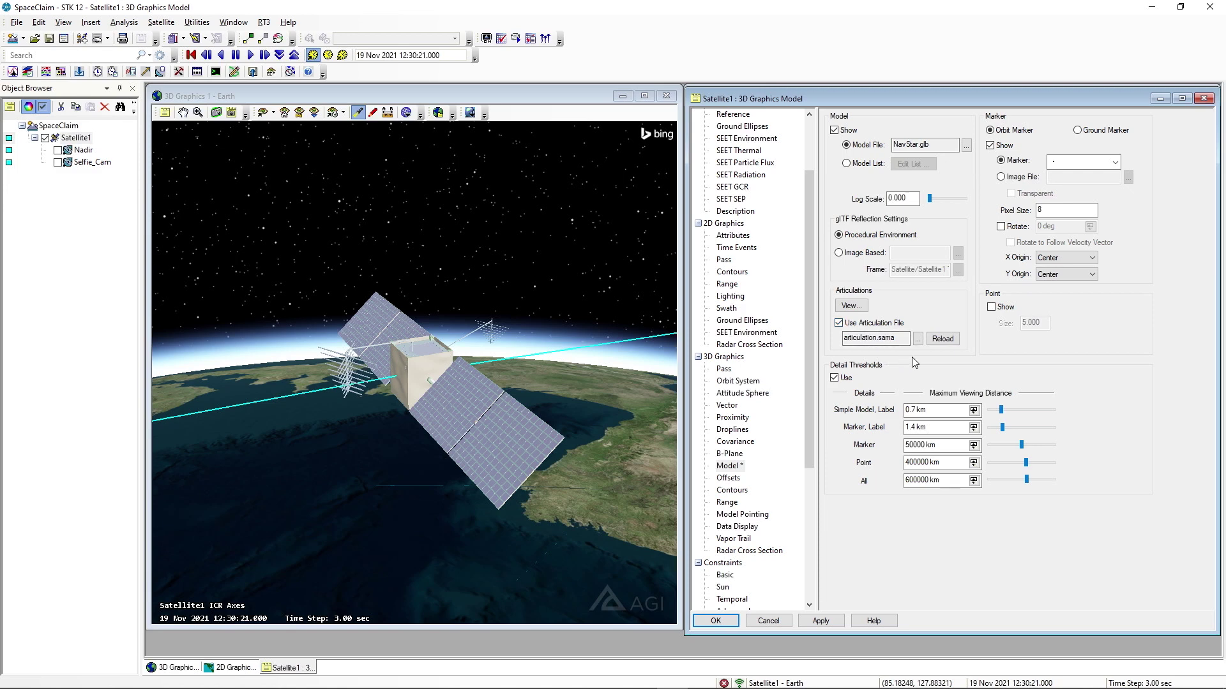
{"action": "left_click", "coordinate": [917, 339]}
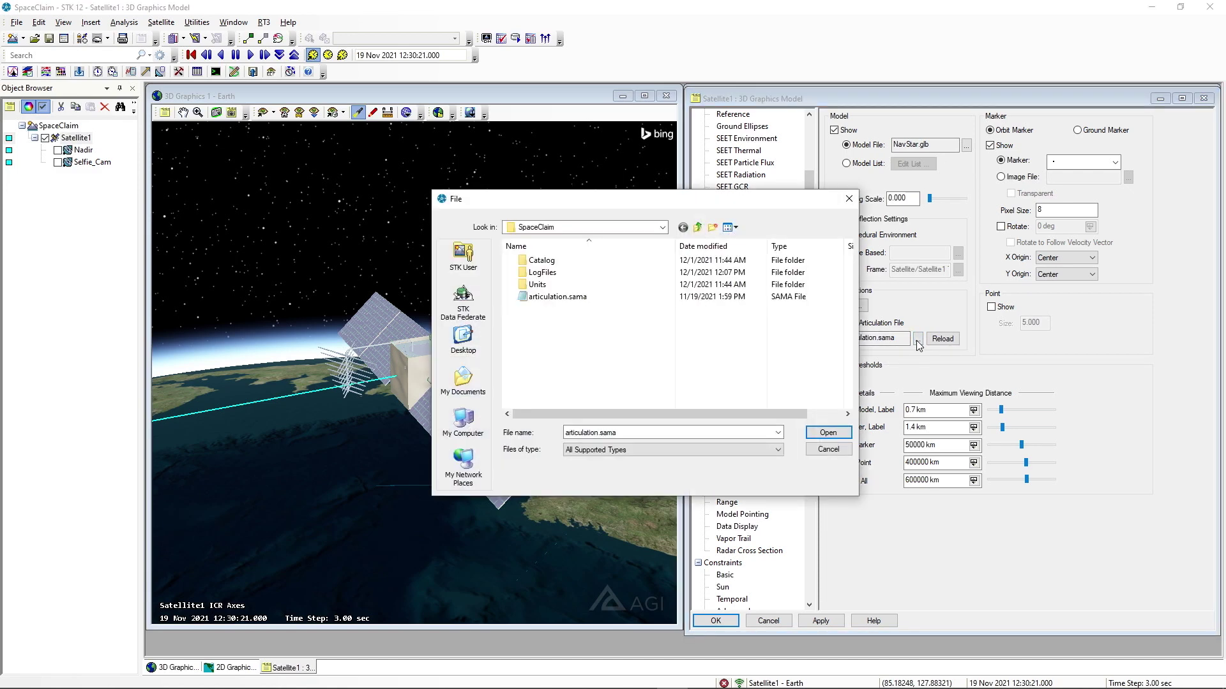
{"action": "left_click", "coordinate": [561, 300]}
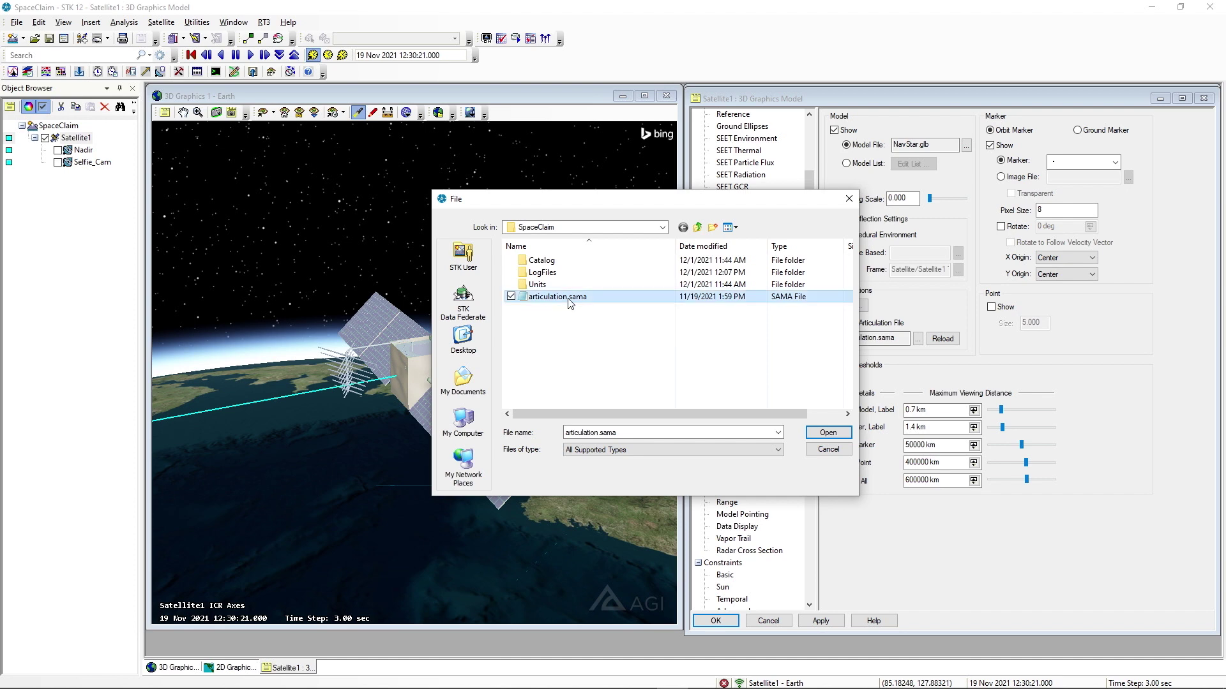
{"action": "left_click", "coordinate": [824, 432]}
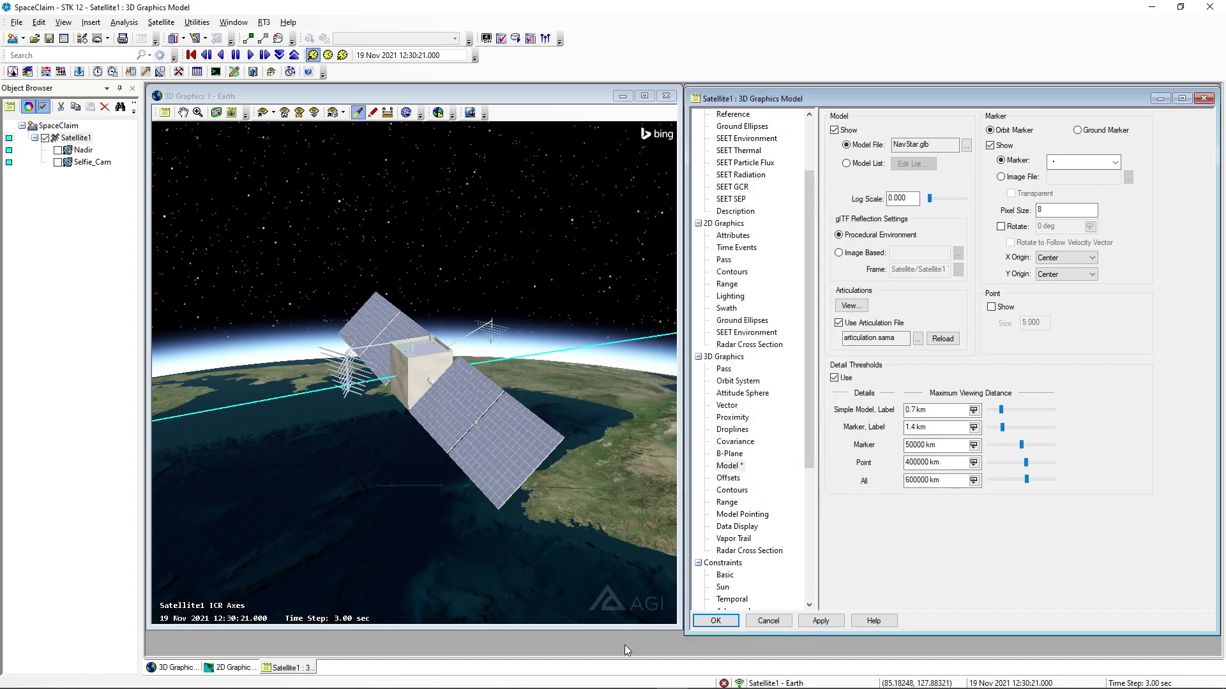
Switch to articulation.sama in Notepad and examine the SolarPanel1 block, including its period, articulation name and transformation
{"action": "left_click", "coordinate": [798, 677]}
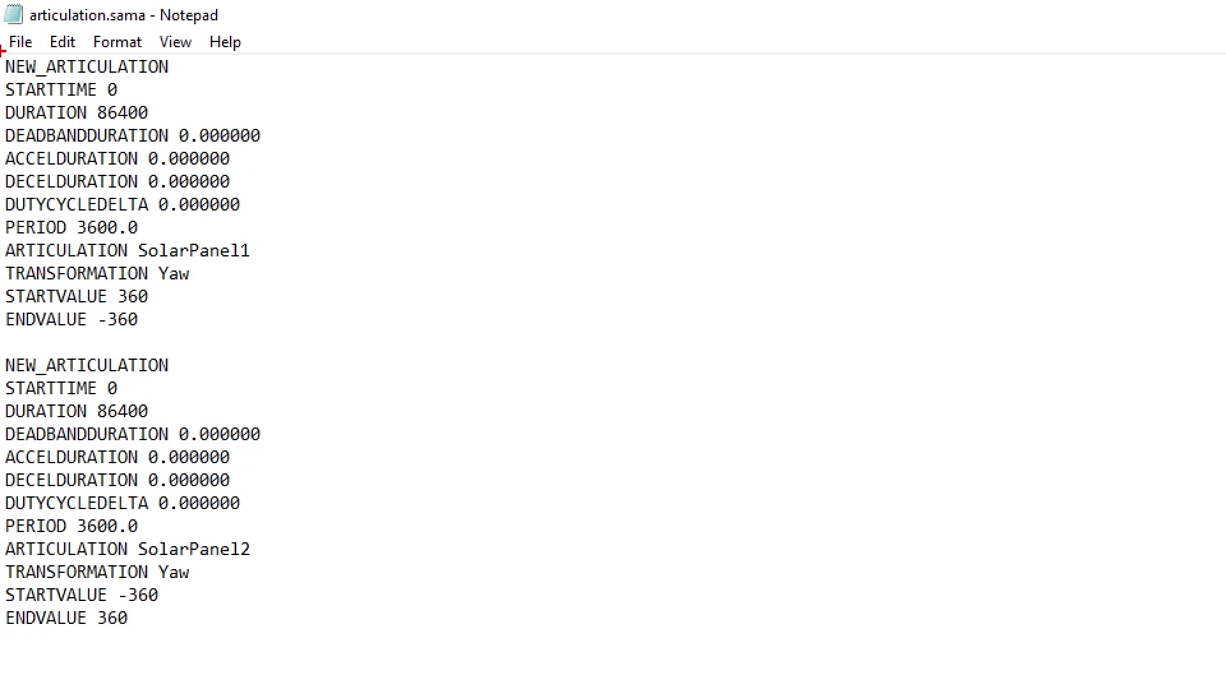
{"action": "left_click_drag", "start_coordinate": [2, 53], "coordinate": [281, 338]}
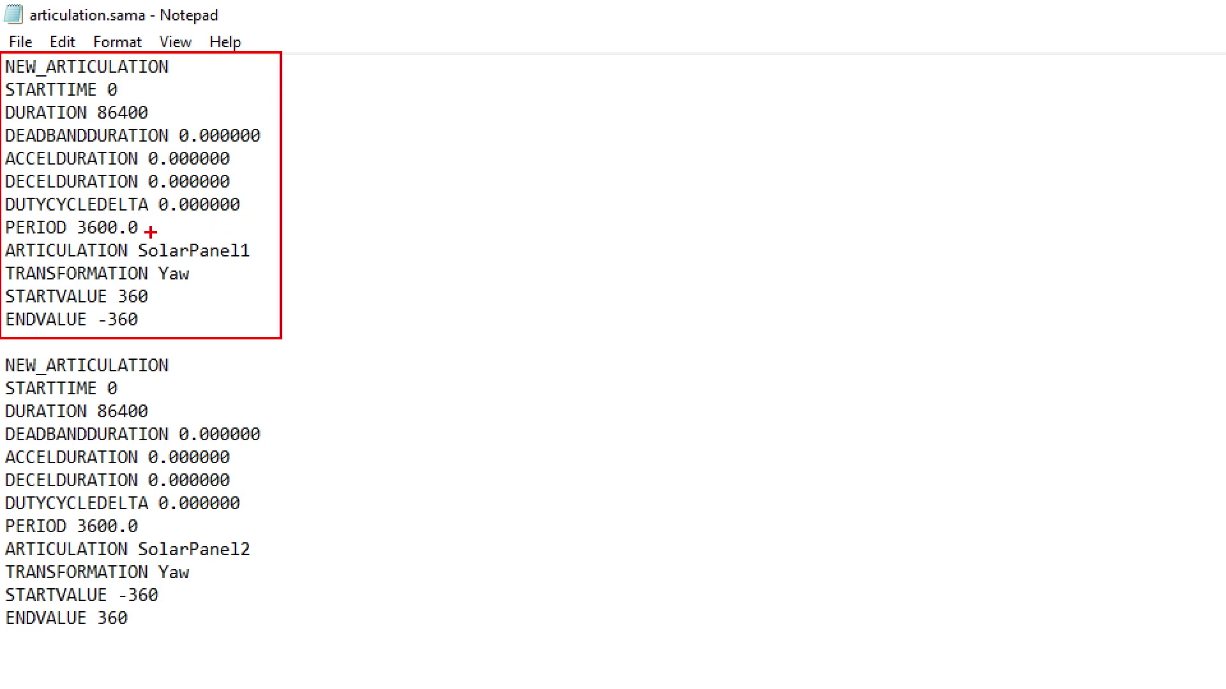
{"action": "left_click_drag", "start_coordinate": [153, 233], "coordinate": [1, 215], "text": "ctrl"}
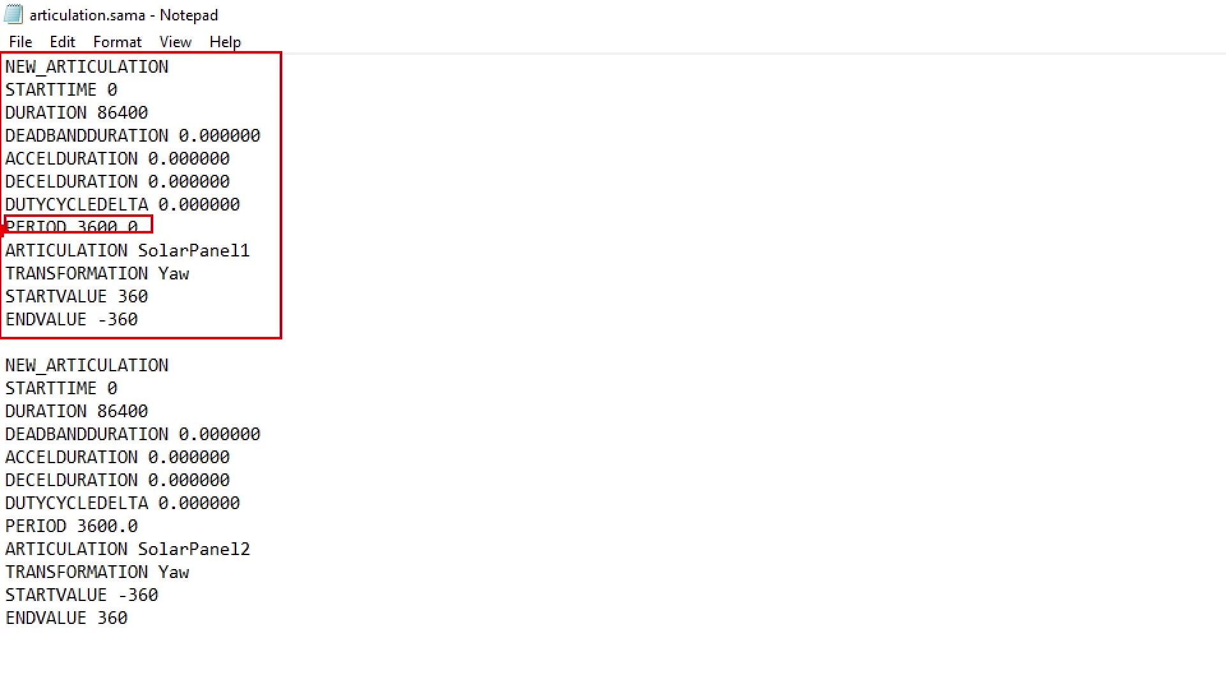
{"action": "left_click_drag", "start_coordinate": [5, 245], "coordinate": [264, 260], "text": "ctrl"}
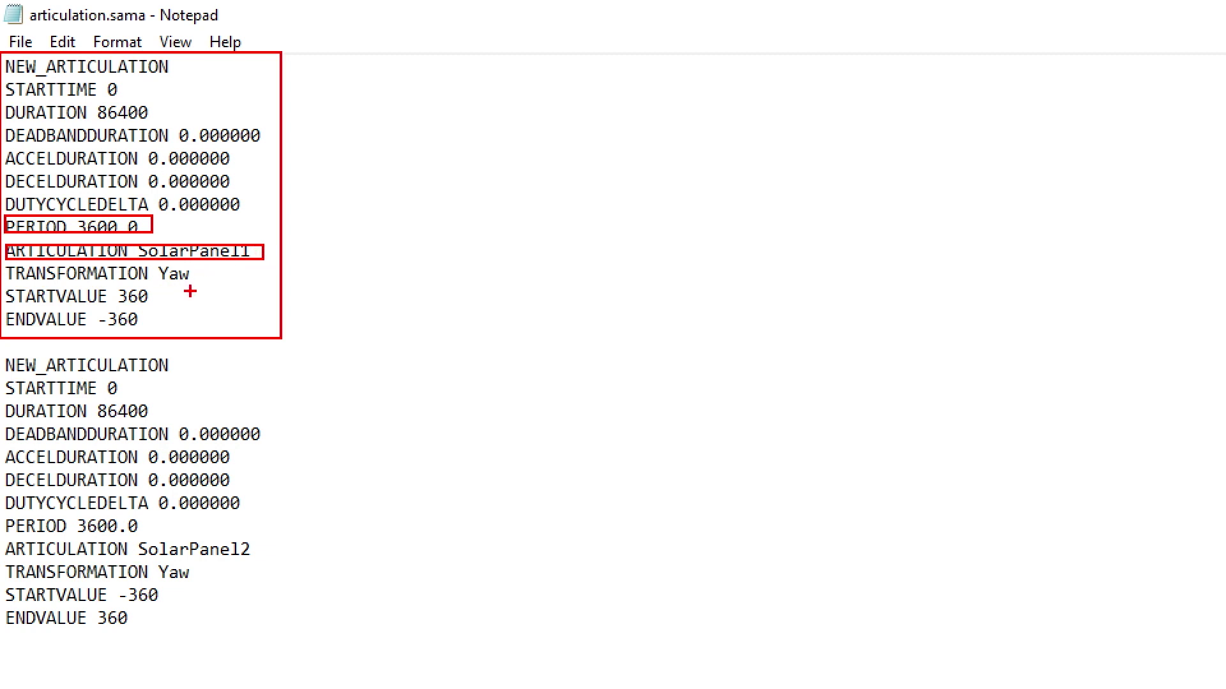
{"action": "left_click_drag", "start_coordinate": [198, 291], "coordinate": [2, 263]}
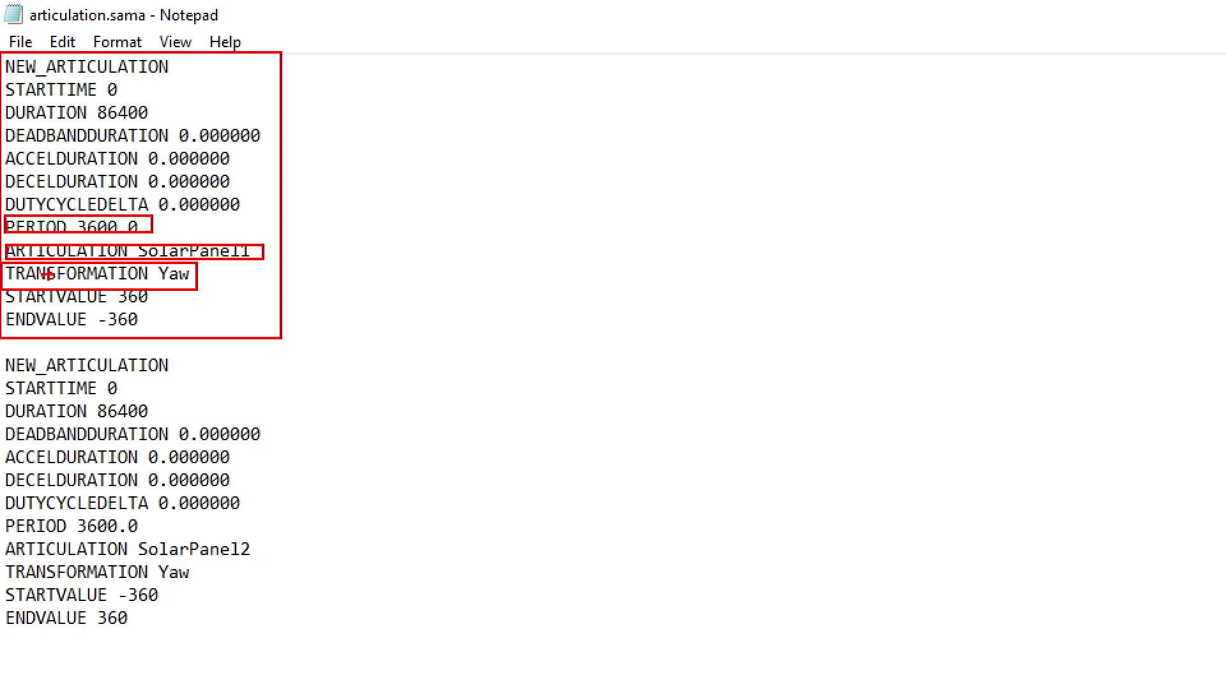
{"action": "key", "text": "Escape"}
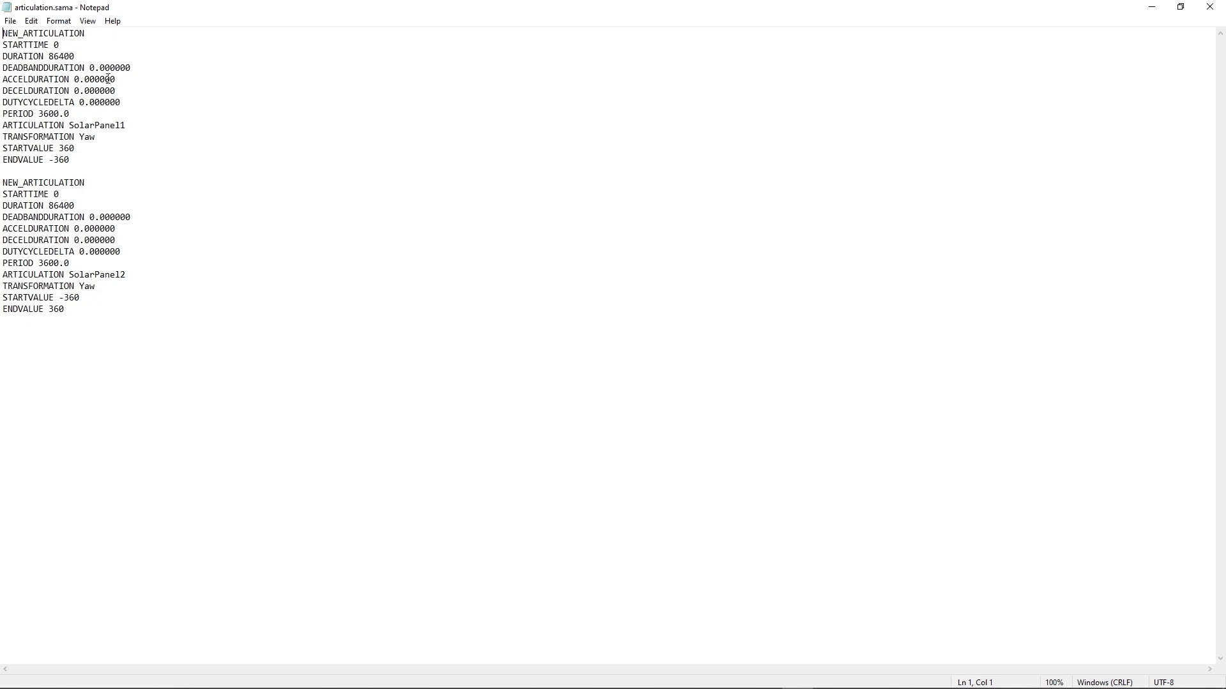
Compare the SolarPanel1 and SolarPanel2 blocks and their start and end values in articulation.sama, and return to STK
{"action": "key", "text": "ctrl+1"}
{"action": "left_click", "coordinate": [132, 168]}
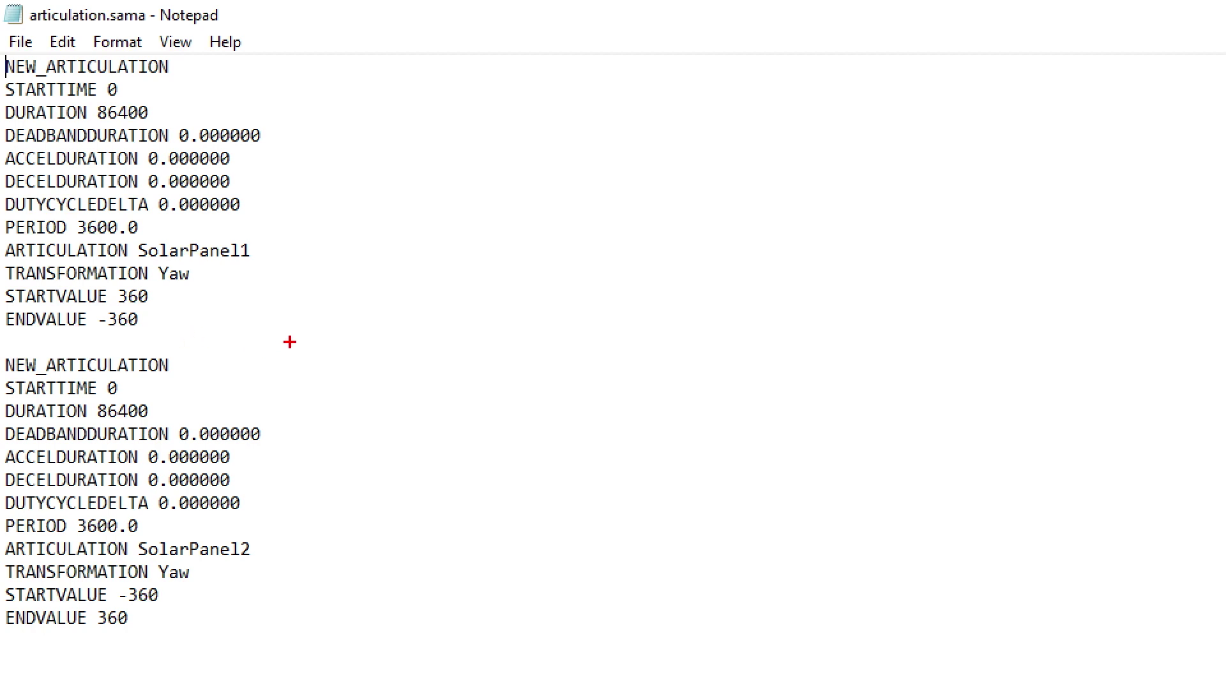
{"action": "mouse_move", "coordinate": [293, 339]}
{"action": "left_mouse_down"}
{"action": "mouse_move", "coordinate": [252, 320]}
{"action": "mouse_move", "coordinate": [165, 174]}
{"action": "mouse_move", "coordinate": [3, 50]}
{"action": "left_mouse_up"}
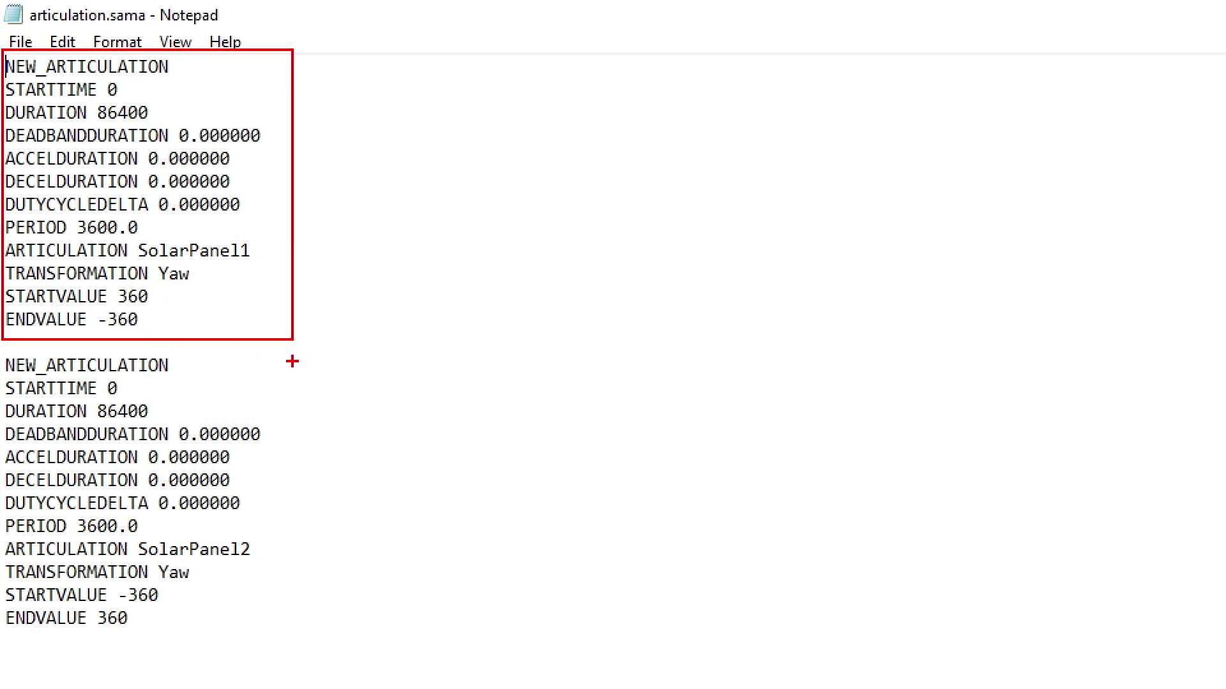
{"action": "mouse_move", "coordinate": [284, 353]}
{"action": "left_mouse_down"}
{"action": "mouse_move", "coordinate": [262, 457]}
{"action": "mouse_move", "coordinate": [0, 652]}
{"action": "left_mouse_up"}
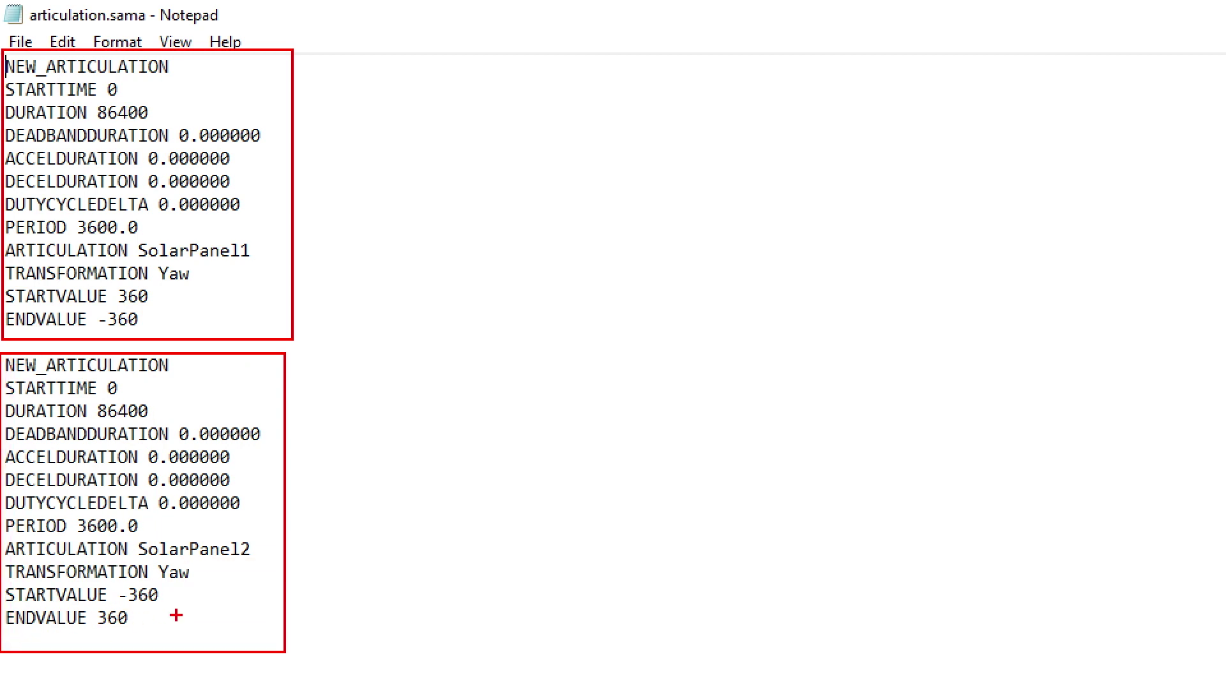
{"action": "mouse_move", "coordinate": [2, 580]}
{"action": "left_mouse_down"}
{"action": "mouse_move", "coordinate": [144, 651]}
{"action": "mouse_move", "coordinate": [184, 634]}
{"action": "left_mouse_up"}
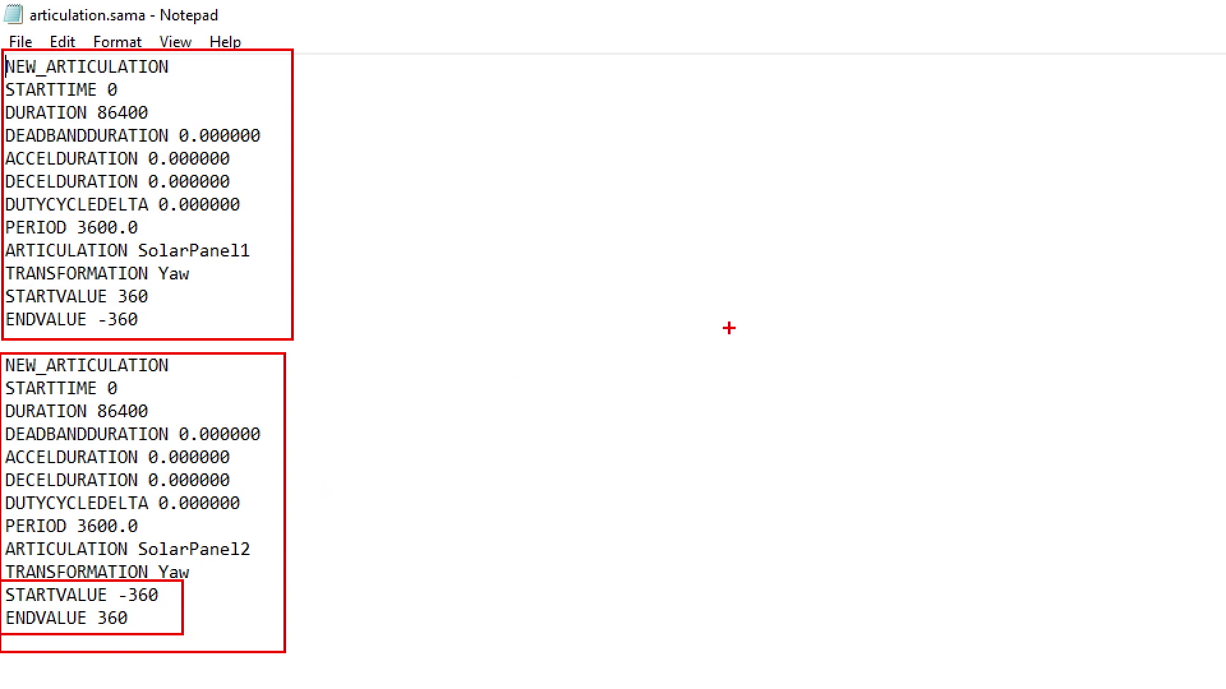
{"action": "key", "text": "Escape"}
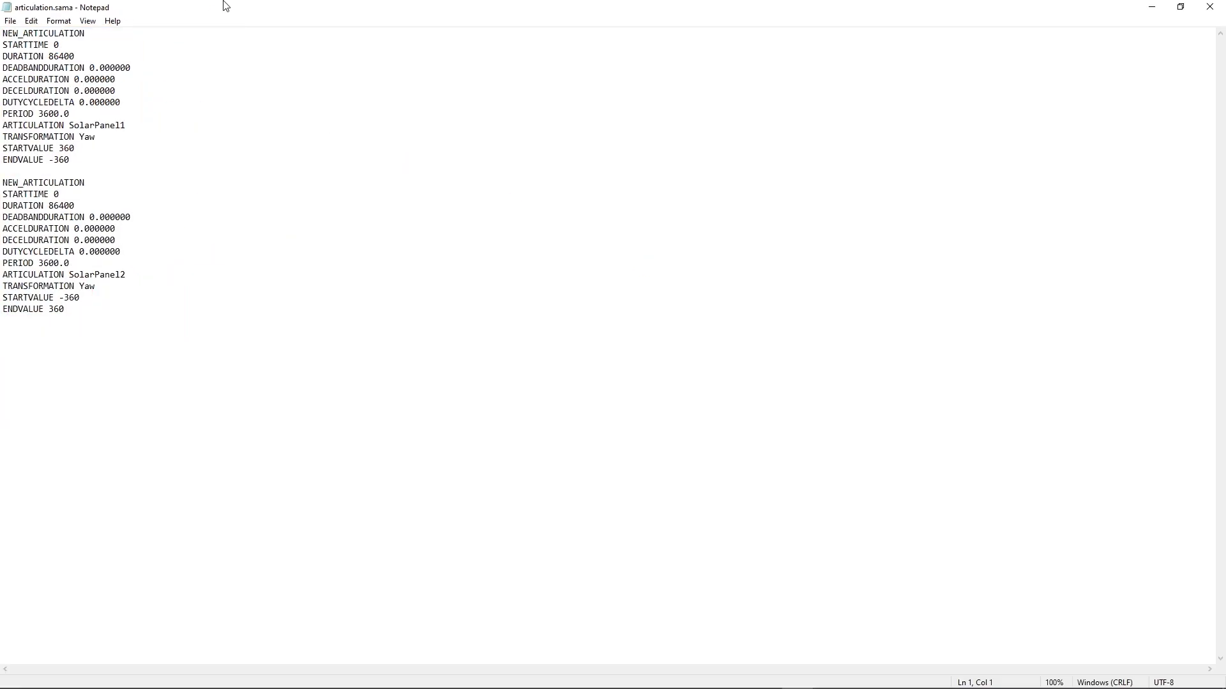
{"action": "left_click", "coordinate": [1152, 7]}
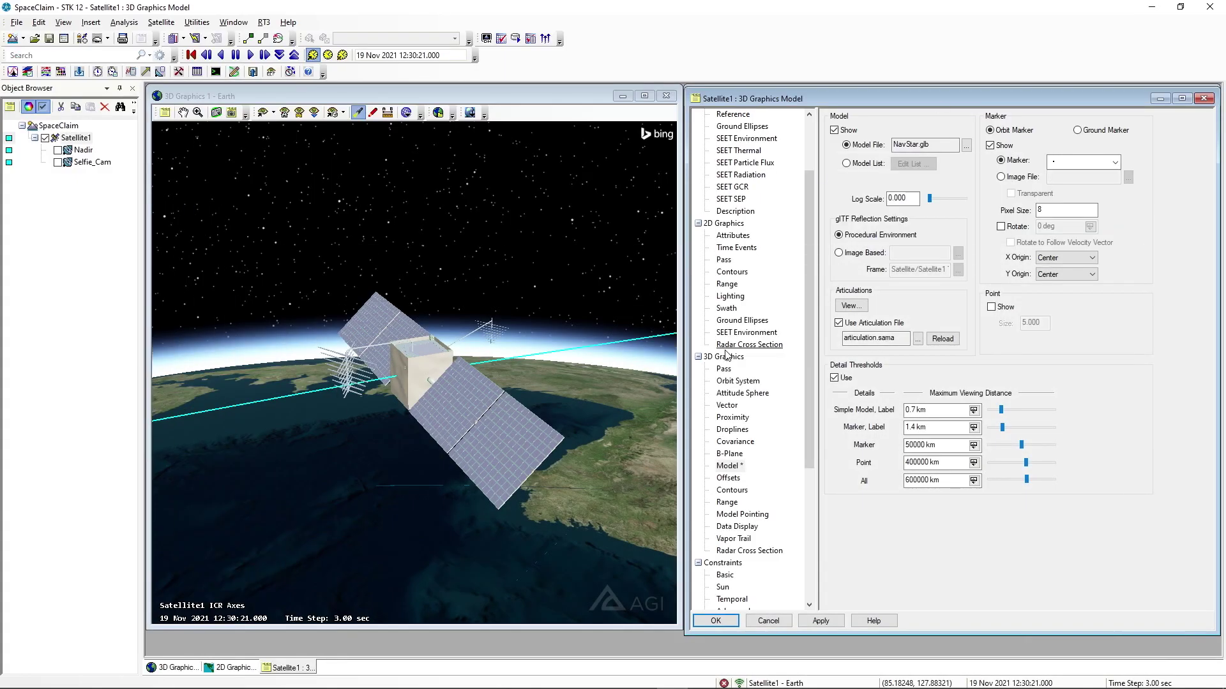
Accept Satellite1's model settings, reduce the animation time step to 1 sec, and play the scenario briefly before pausing it
{"action": "left_click", "coordinate": [716, 620]}
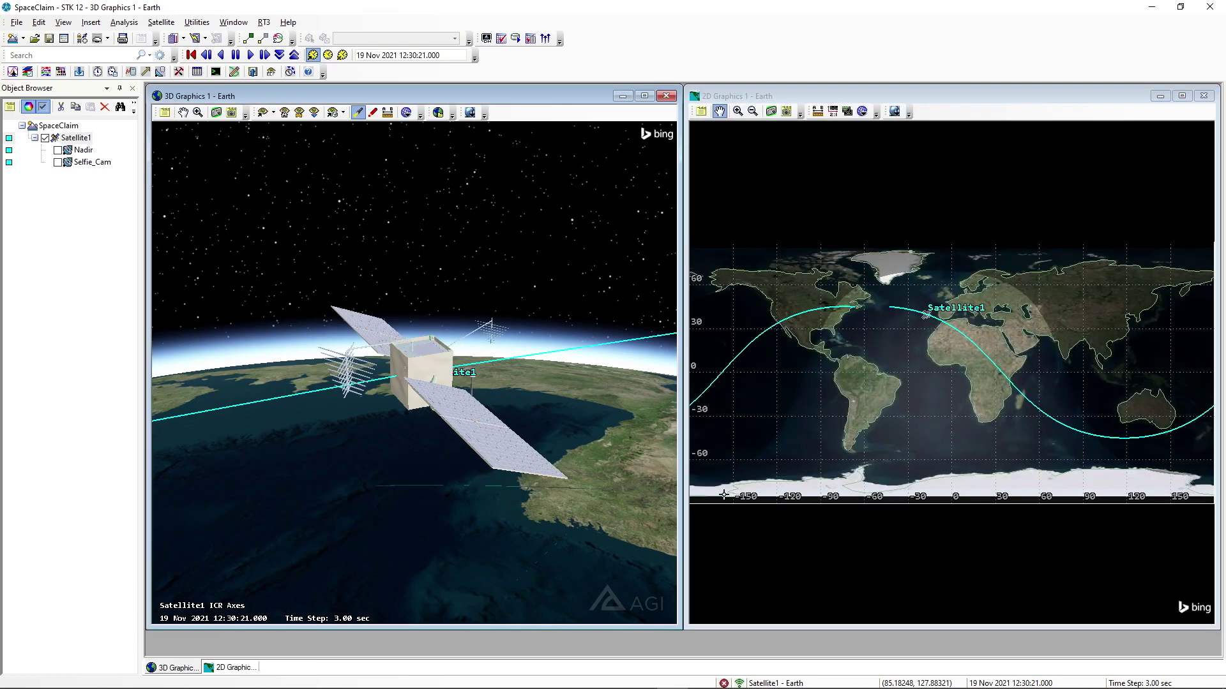
{"action": "left_click", "coordinate": [279, 56]}
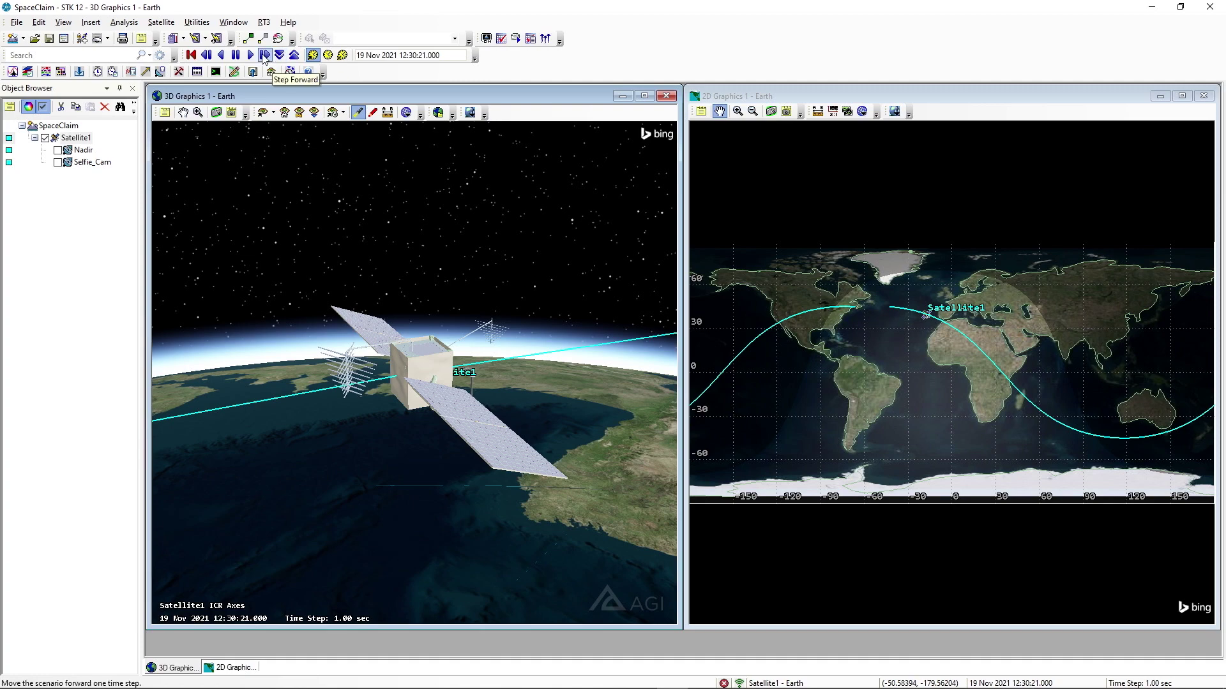
{"action": "left_click", "coordinate": [251, 56]}
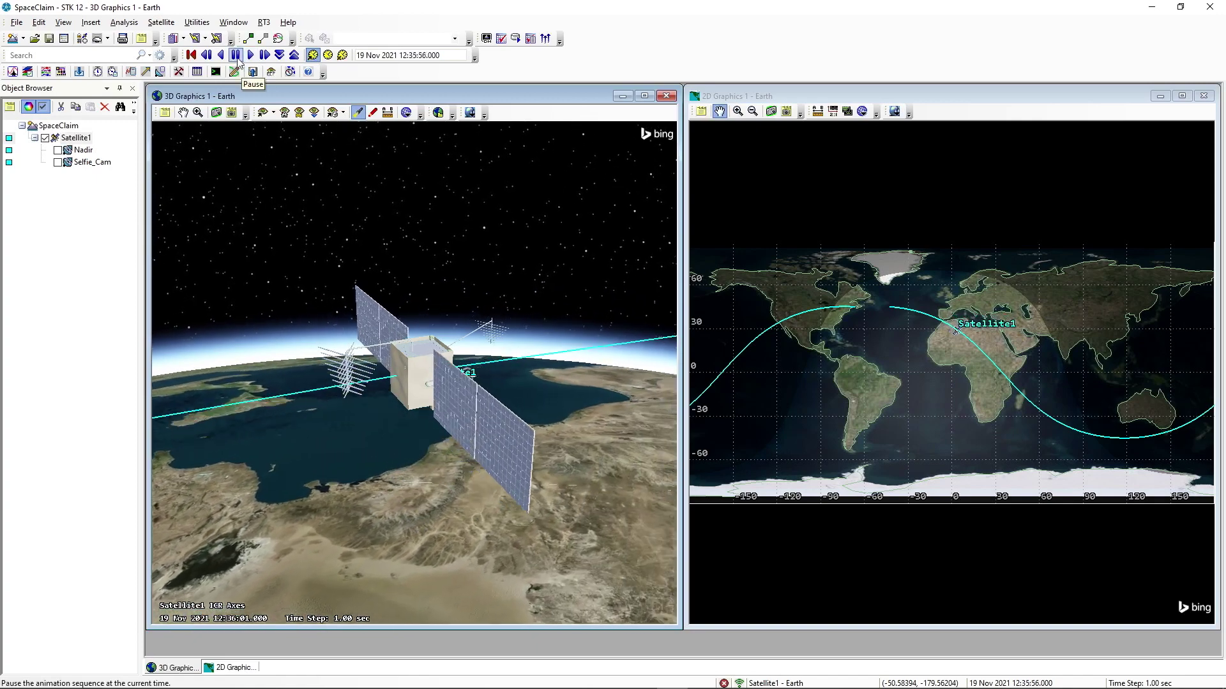
{"action": "left_click", "coordinate": [237, 56]}
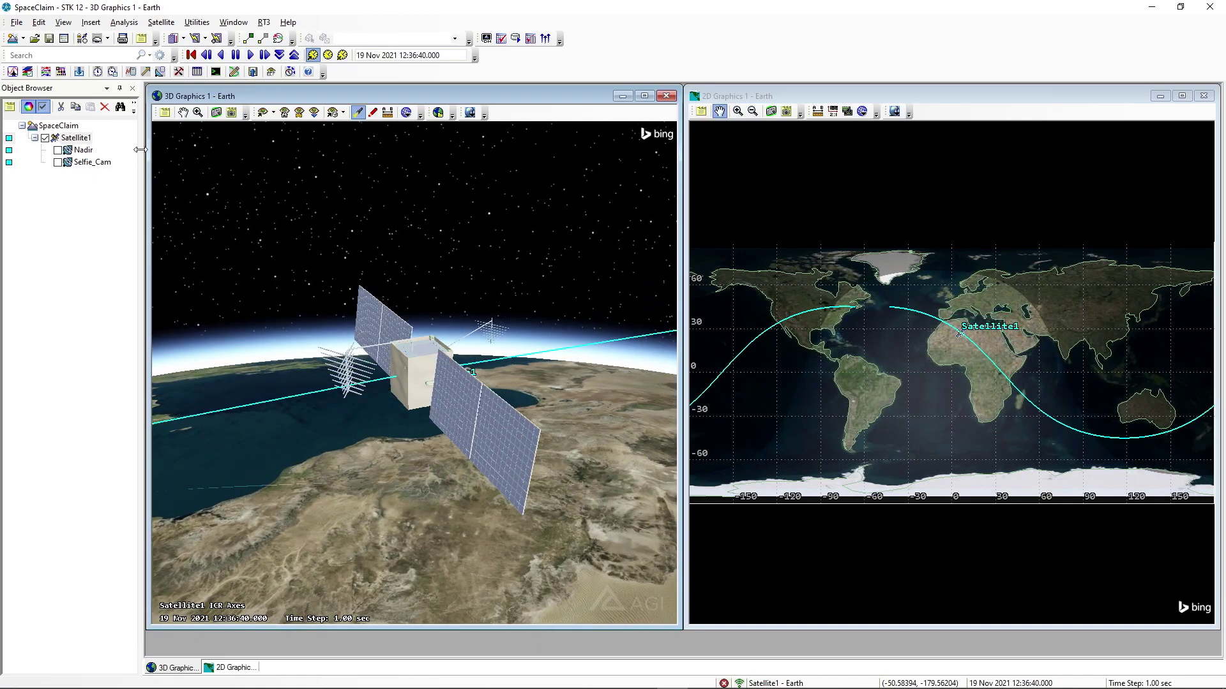
Show the Nadir and Selfie_Cam sensors and view their projections around the satellite in the 3D scene
{"action": "left_click", "coordinate": [57, 150]}
{"action": "left_click", "coordinate": [58, 163]}
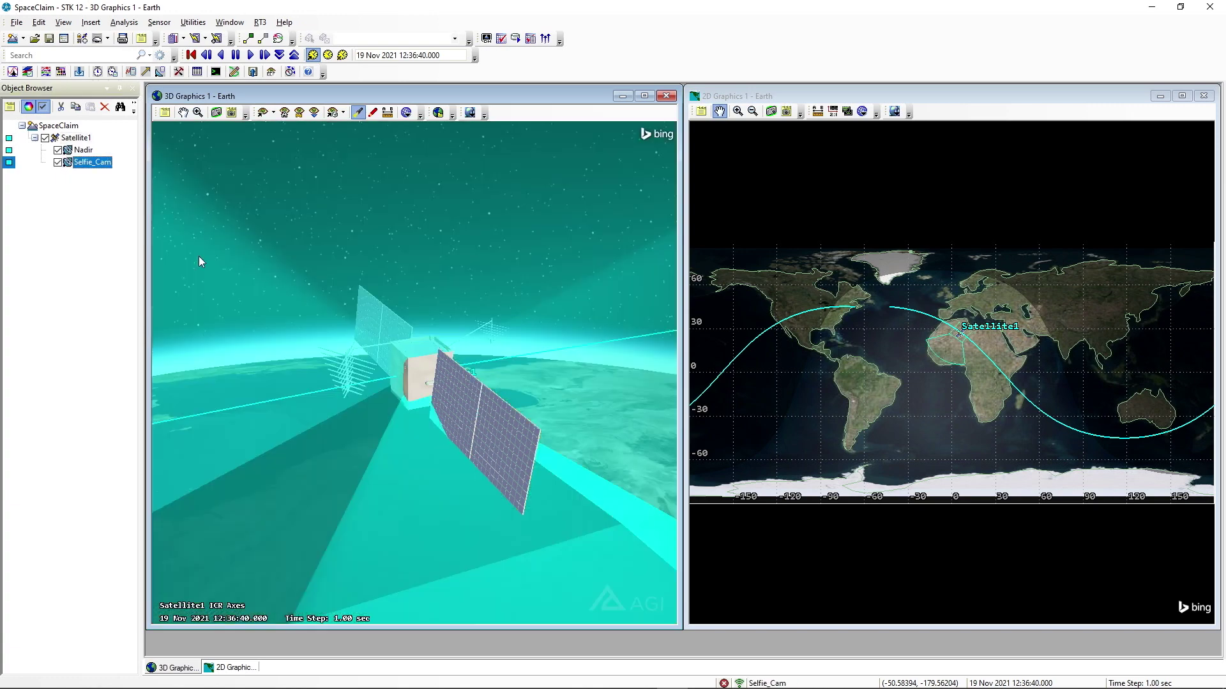
{"action": "left_click_drag", "start_coordinate": [359, 346], "coordinate": [446, 334]}
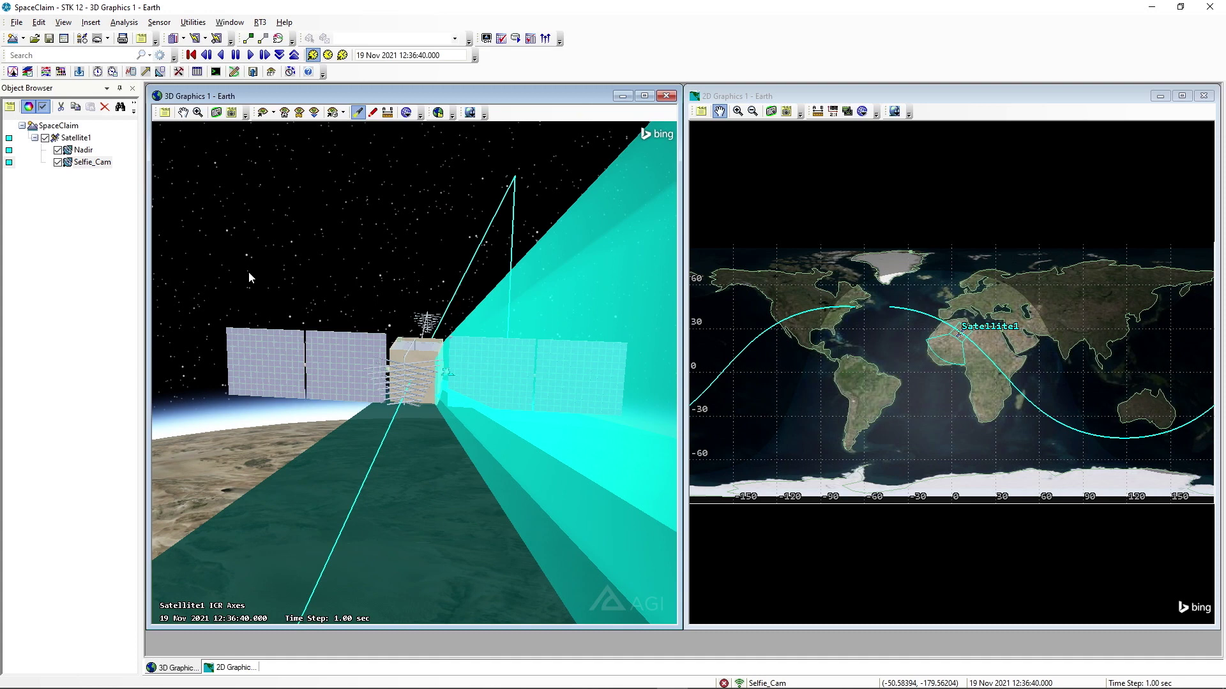
Hide Selfie_Cam, enable the Nadir attach point as the Nadir sensor's vertex offset, inspect it on the model, and accept
{"action": "left_click", "coordinate": [58, 162]}
{"action": "double_click", "coordinate": [82, 150]}
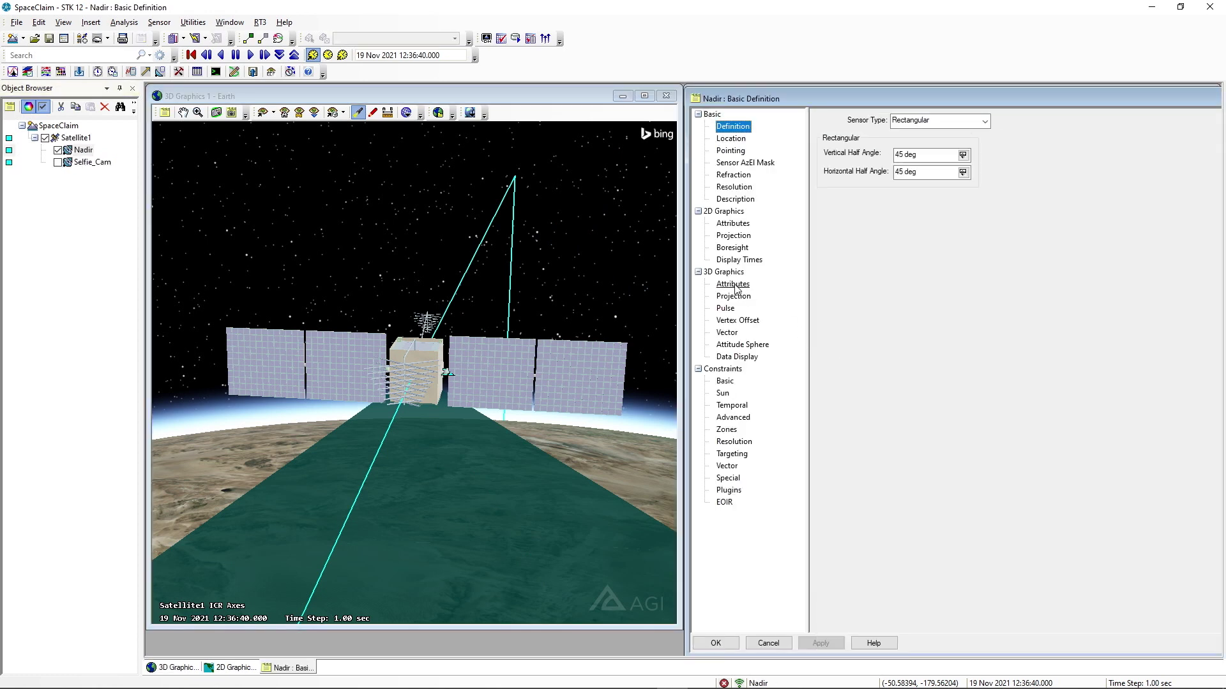
{"action": "left_click", "coordinate": [749, 322]}
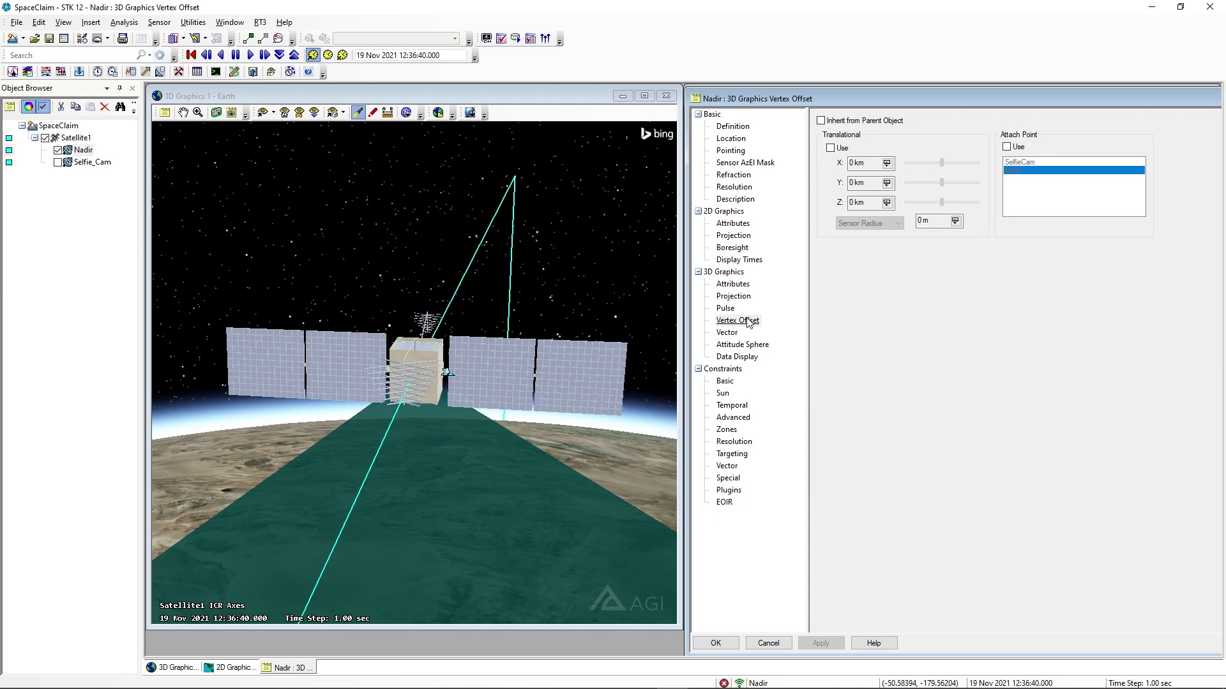
{"action": "left_click", "coordinate": [1017, 148]}
{"action": "left_click_drag", "start_coordinate": [534, 453], "coordinate": [530, 396]}
{"action": "left_click", "coordinate": [819, 643]}
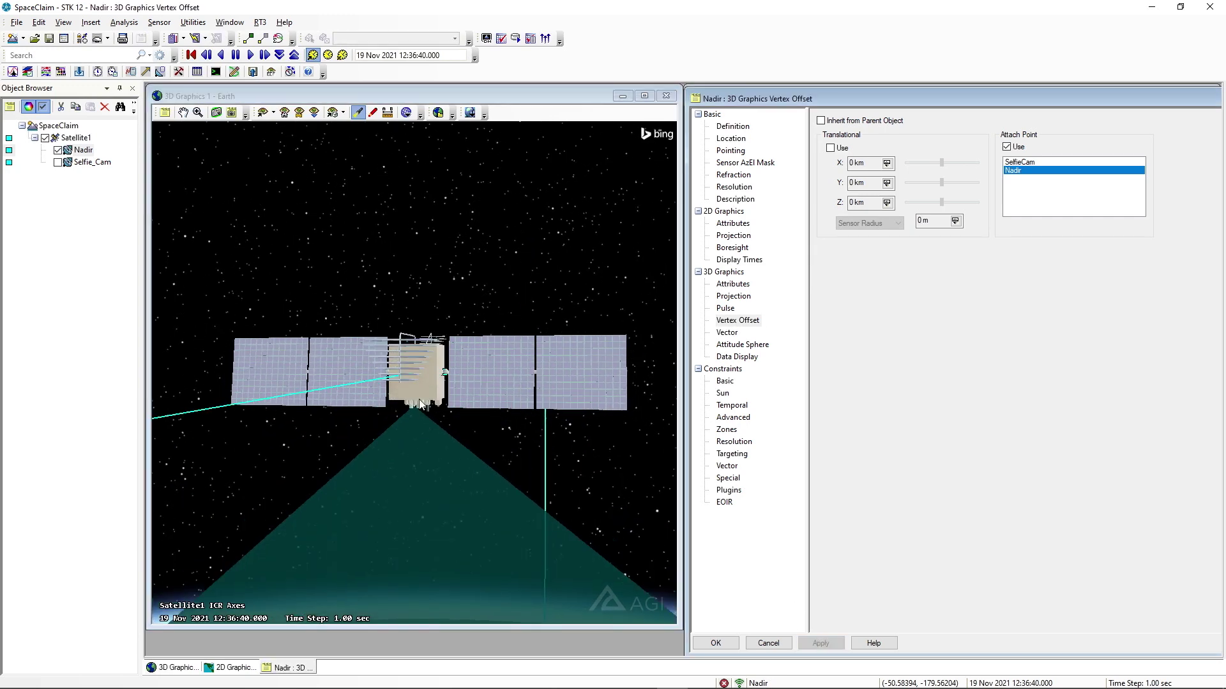
{"action": "left_click_drag", "start_coordinate": [423, 382], "coordinate": [426, 475]}
{"action": "scroll", "coordinate": [420, 428], "scroll_direction": "up", "scroll_amount": 5}
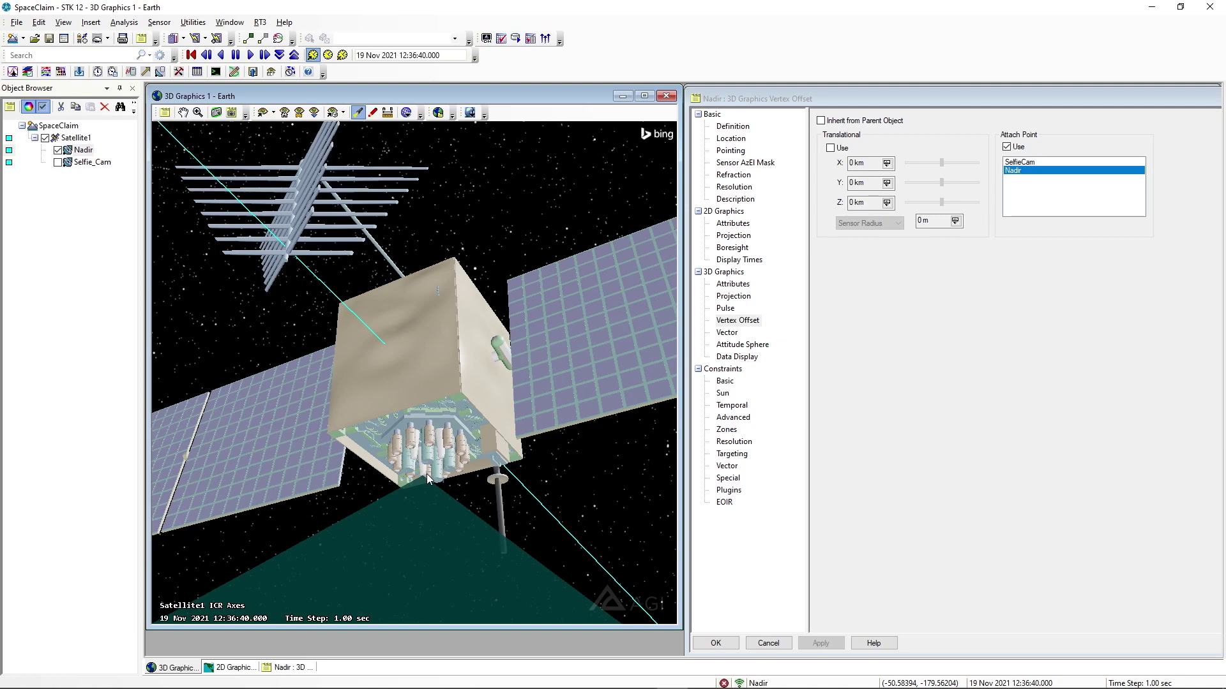
{"action": "left_click_drag", "start_coordinate": [410, 359], "coordinate": [454, 390]}
{"action": "left_click", "coordinate": [715, 643]}
Show Selfie_Cam again, set its vertex offset to use the SelfieCam attach point, inspect it on the model, and accept
{"action": "left_click", "coordinate": [58, 162]}
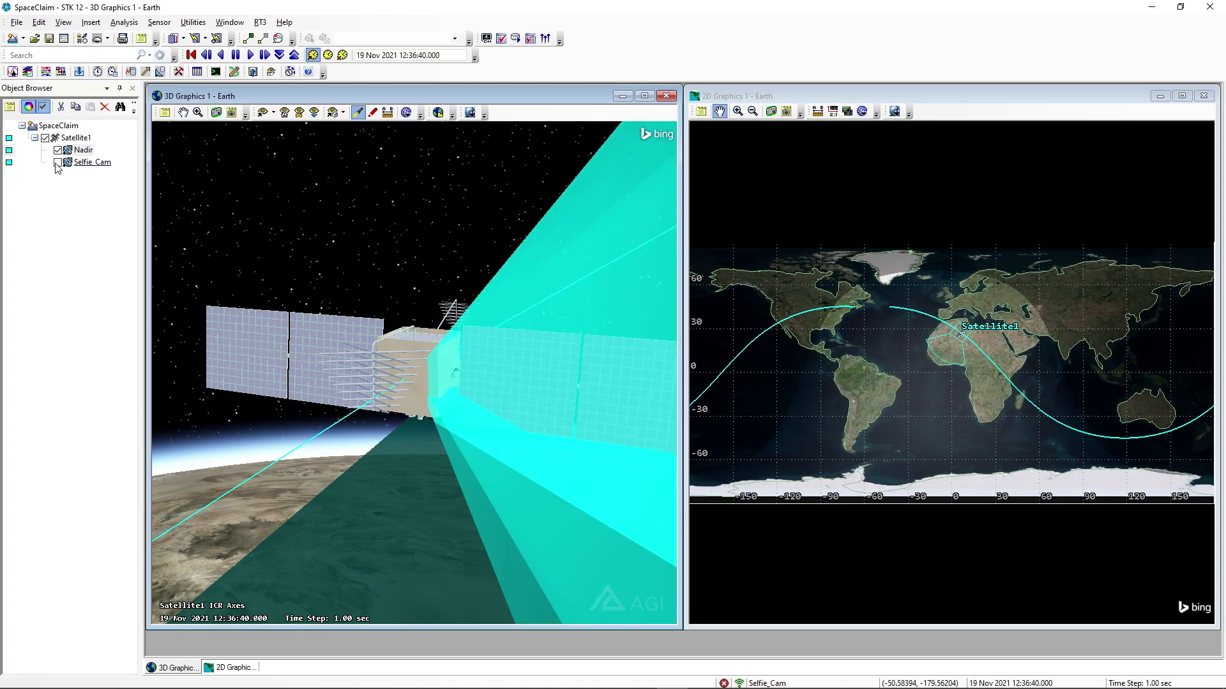
{"action": "left_click_drag", "start_coordinate": [379, 451], "coordinate": [434, 473]}
{"action": "double_click", "coordinate": [92, 162]}
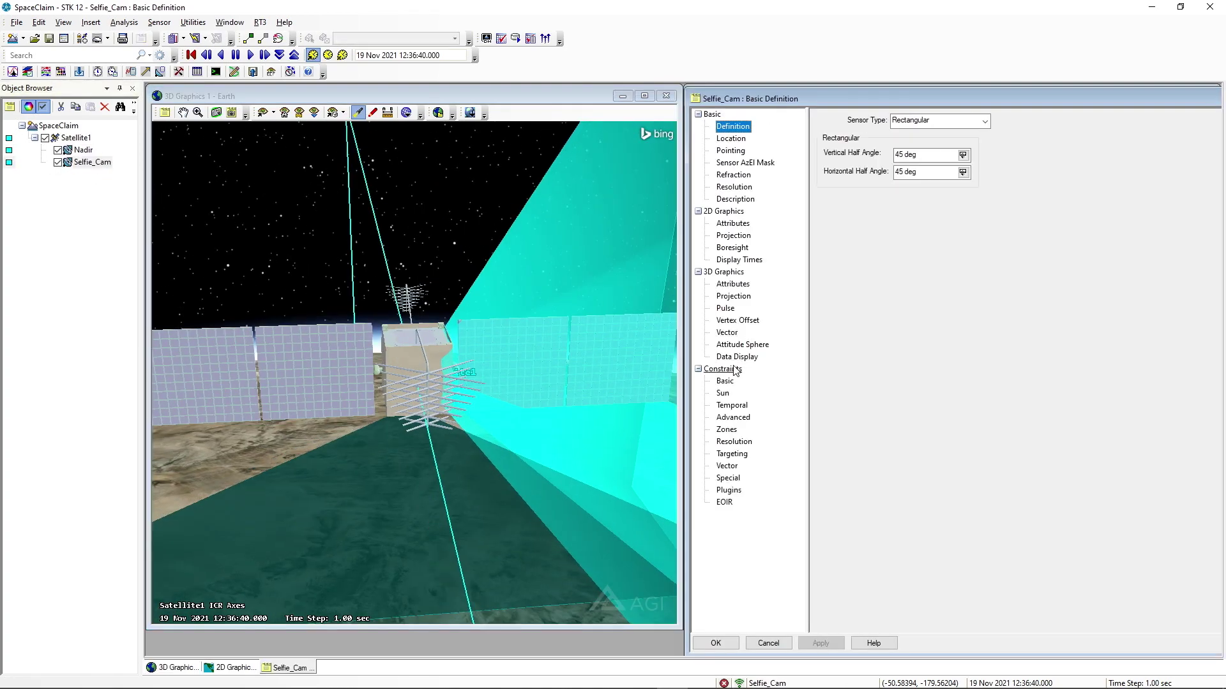
{"action": "left_click", "coordinate": [737, 320]}
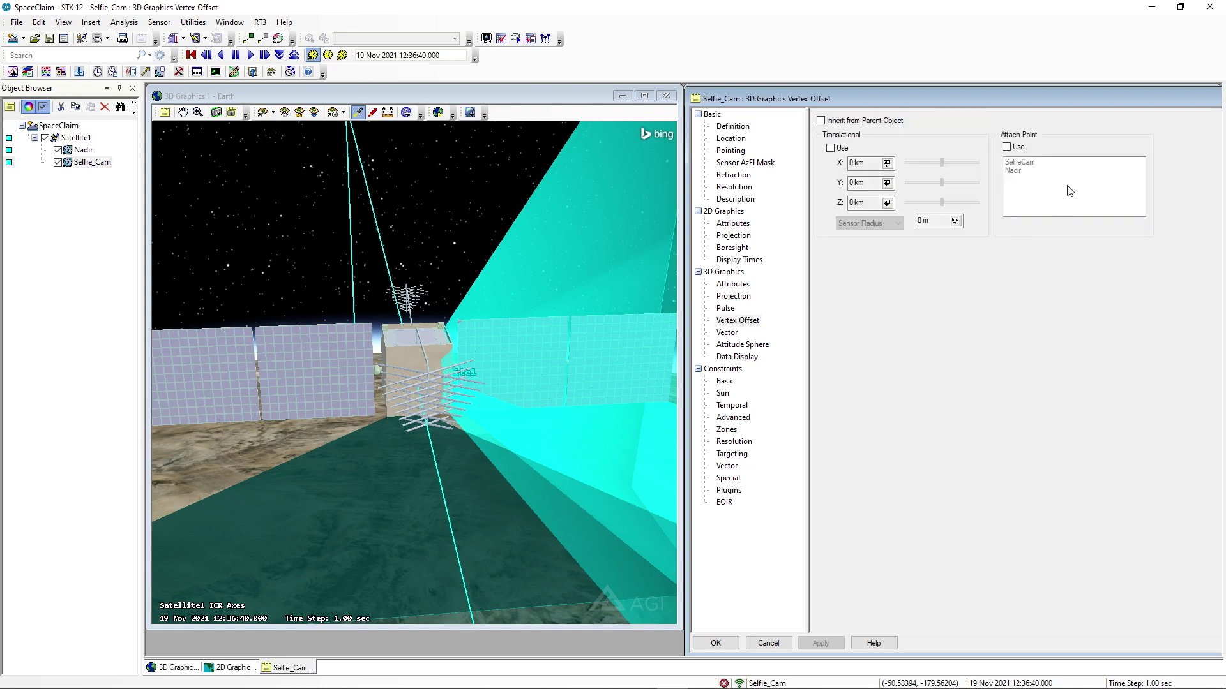
{"action": "left_click", "coordinate": [1006, 147]}
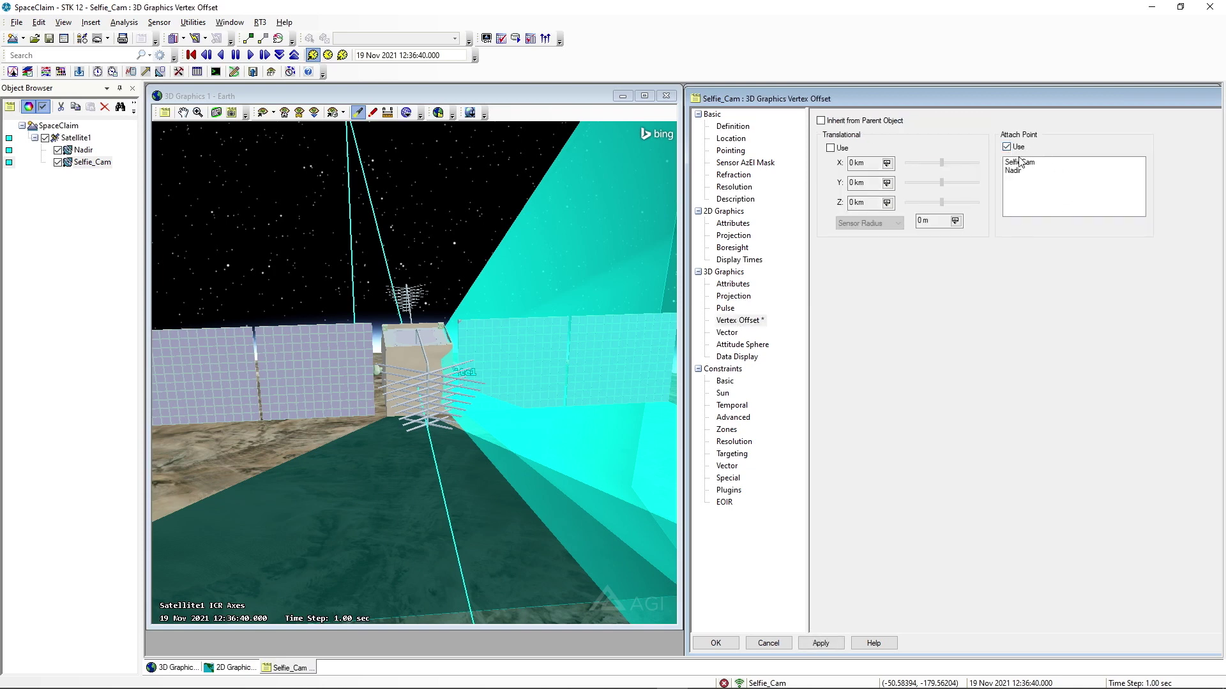
{"action": "left_click", "coordinate": [1020, 162]}
{"action": "left_click", "coordinate": [814, 642]}
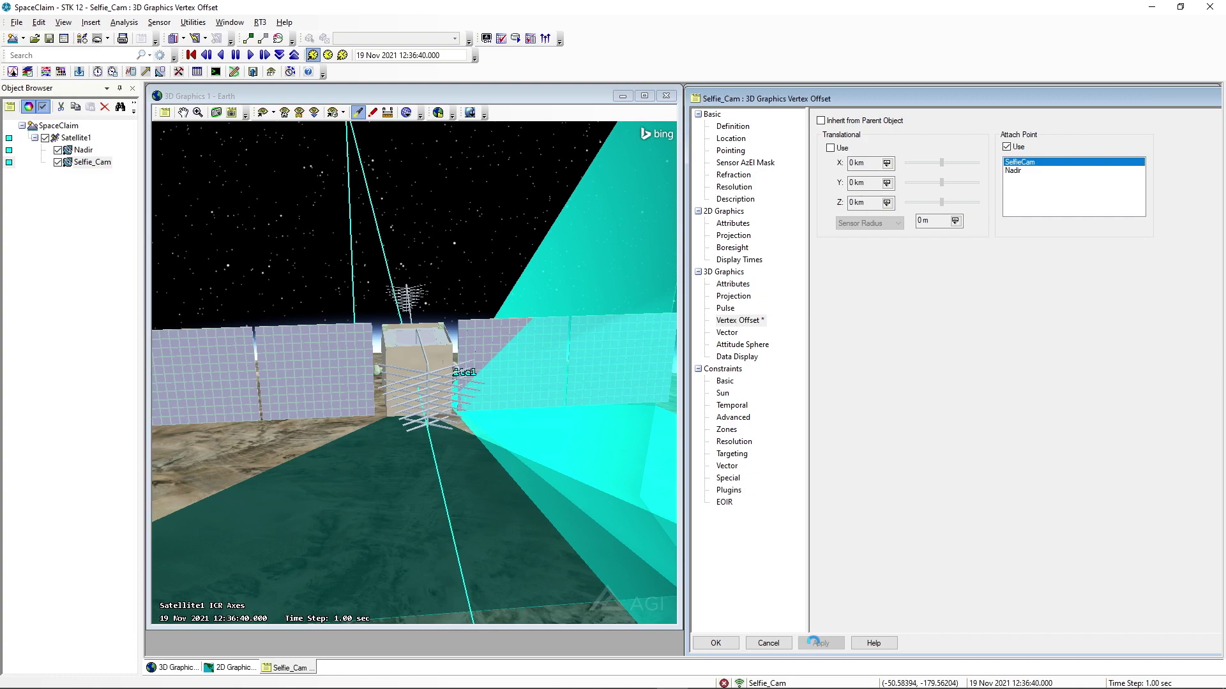
{"action": "left_click_drag", "start_coordinate": [550, 400], "coordinate": [466, 352]}
{"action": "scroll", "coordinate": [456, 423], "scroll_direction": "up", "scroll_amount": 10}
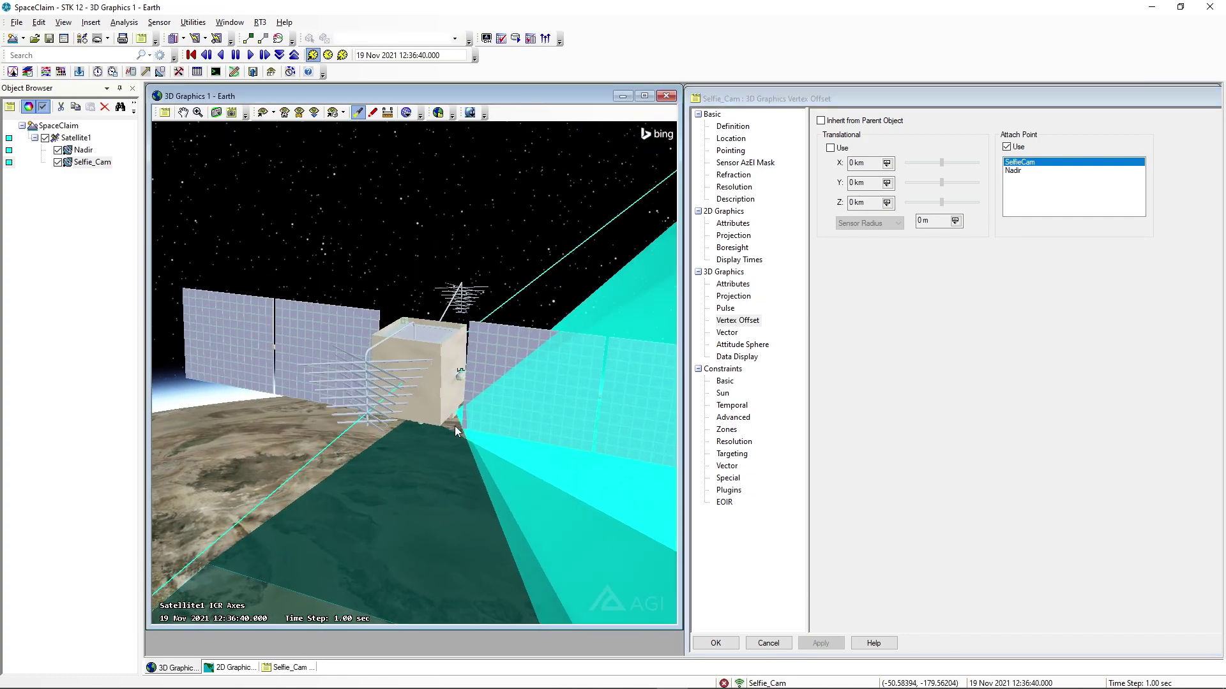
{"action": "left_click_drag", "start_coordinate": [453, 407], "coordinate": [568, 373]}
{"action": "scroll", "coordinate": [588, 325], "scroll_direction": "down", "scroll_amount": 6}
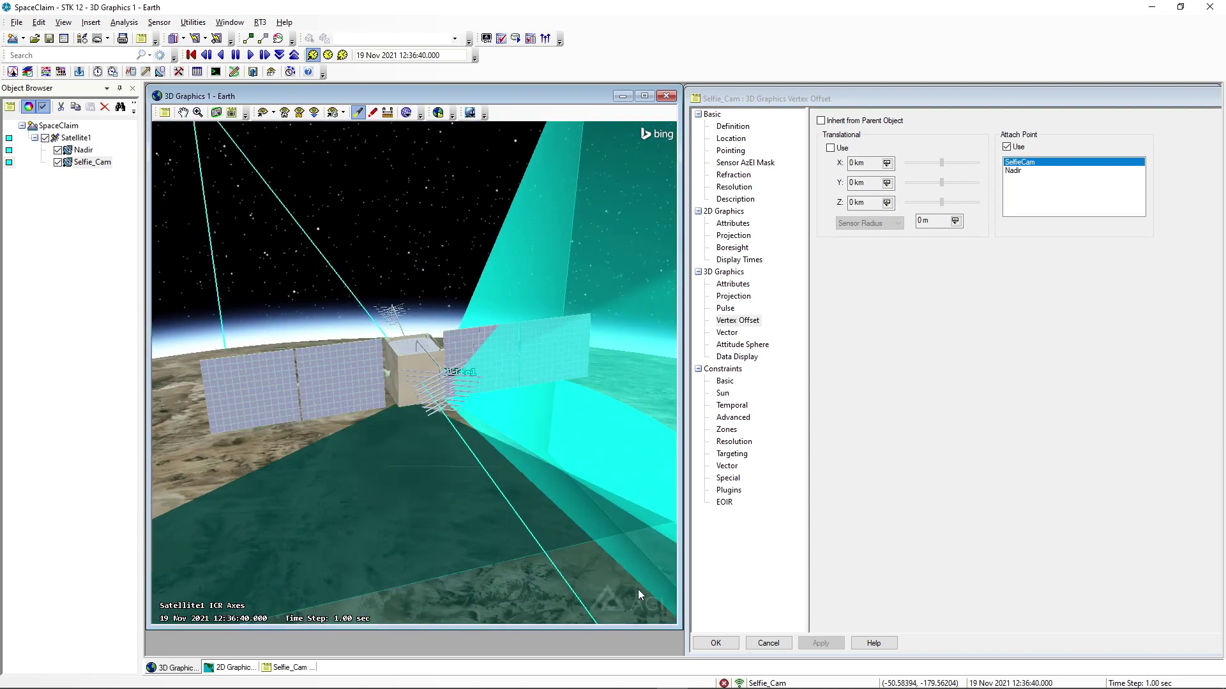
{"action": "left_click", "coordinate": [716, 643]}
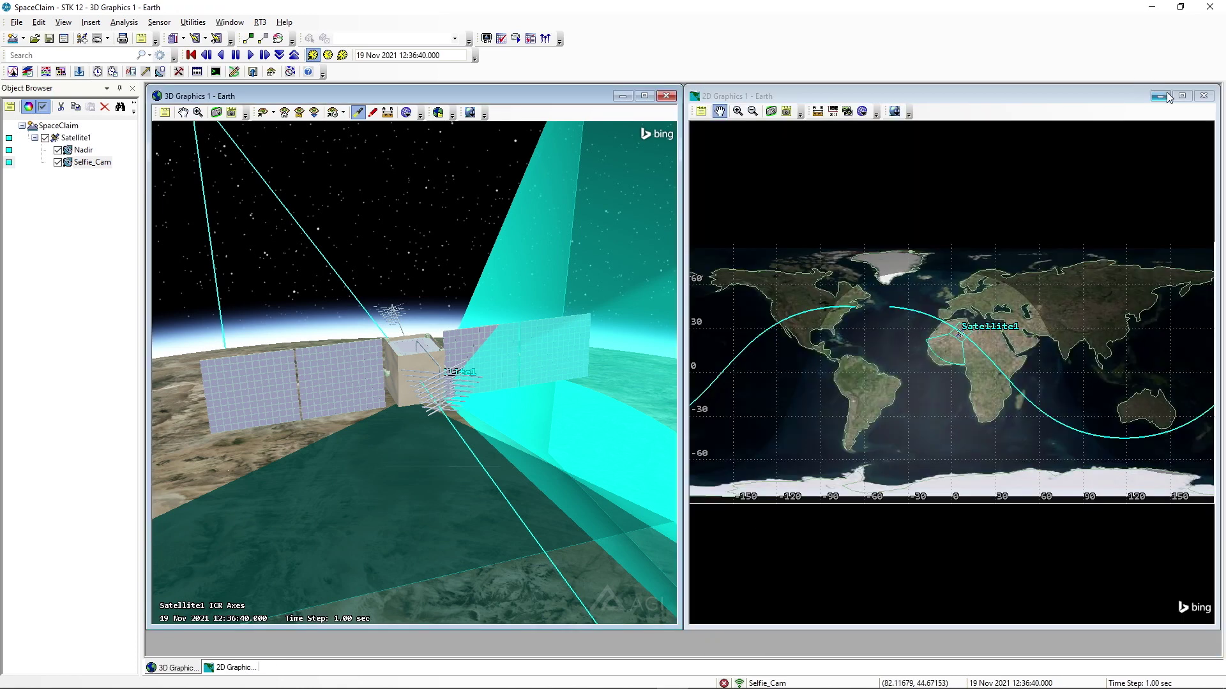
Minimize the 2D Graphics window, load the Operator's Toolbox scenario plugin and open its Sensor Boresight View for the Nadir sensor
{"action": "left_click", "coordinate": [1167, 95]}
{"action": "mouse_move", "coordinate": [528, 296]}
{"action": "left_mouse_down"}
{"action": "mouse_move", "coordinate": [533, 278]}
{"action": "mouse_move", "coordinate": [514, 311]}
{"action": "left_mouse_up"}
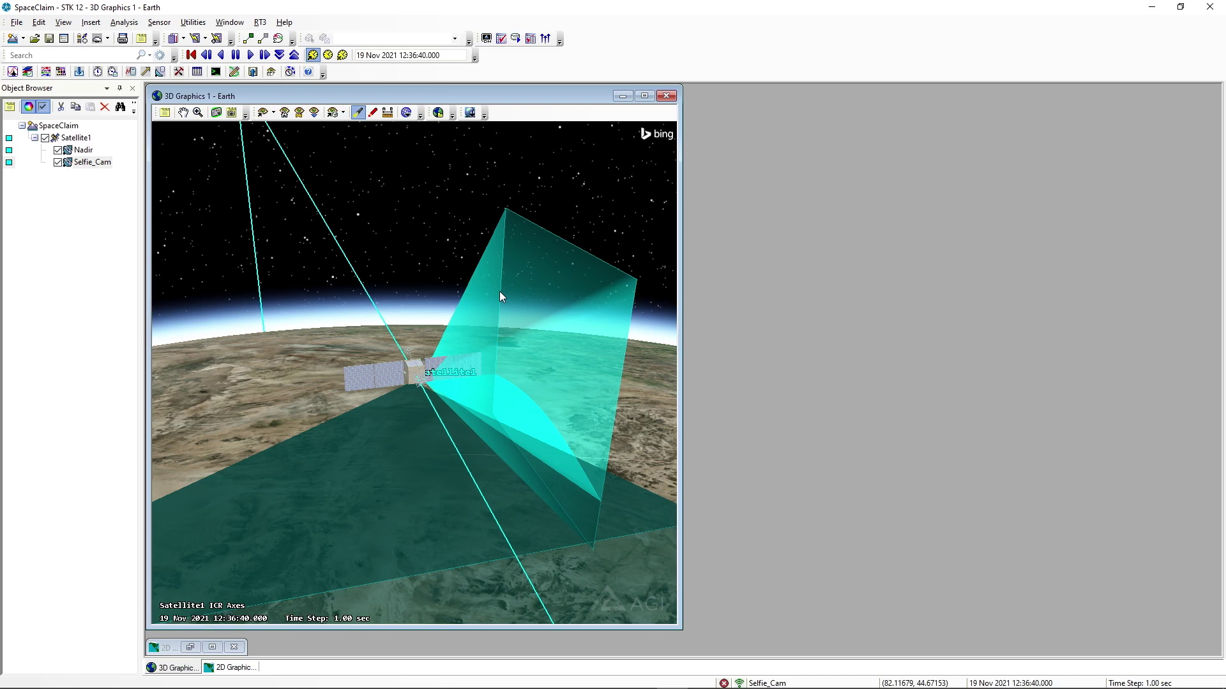
{"action": "right_click", "coordinate": [71, 129]}
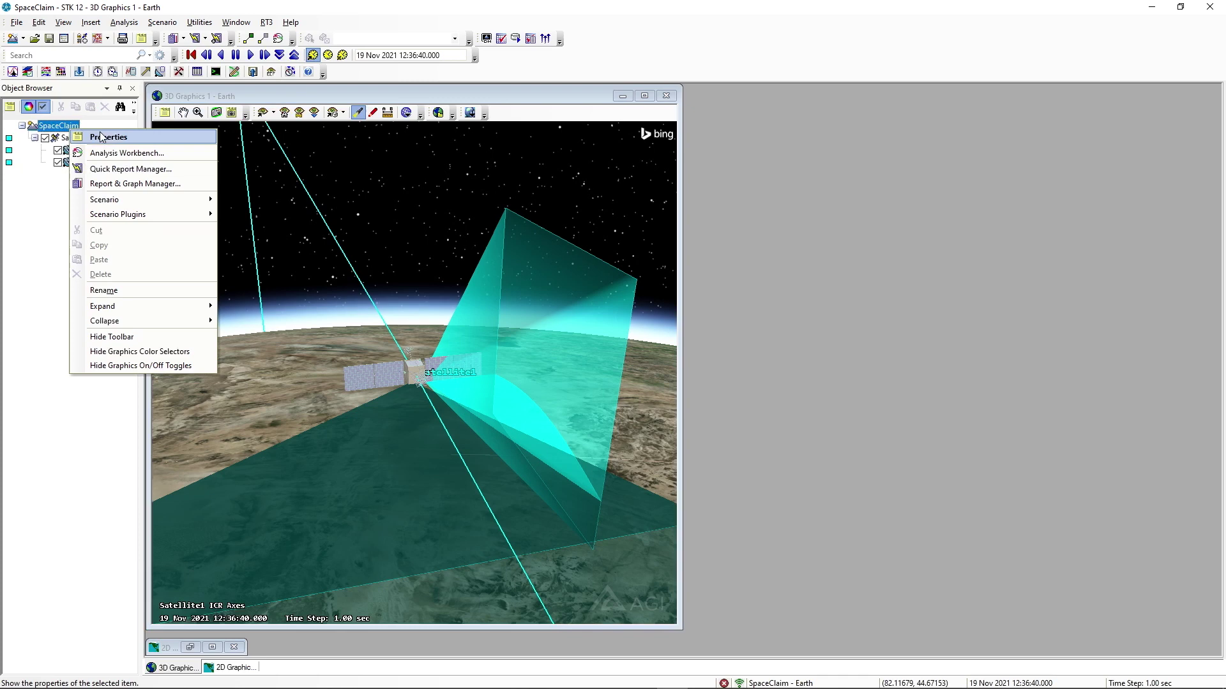
{"action": "mouse_move", "coordinate": [163, 215]}
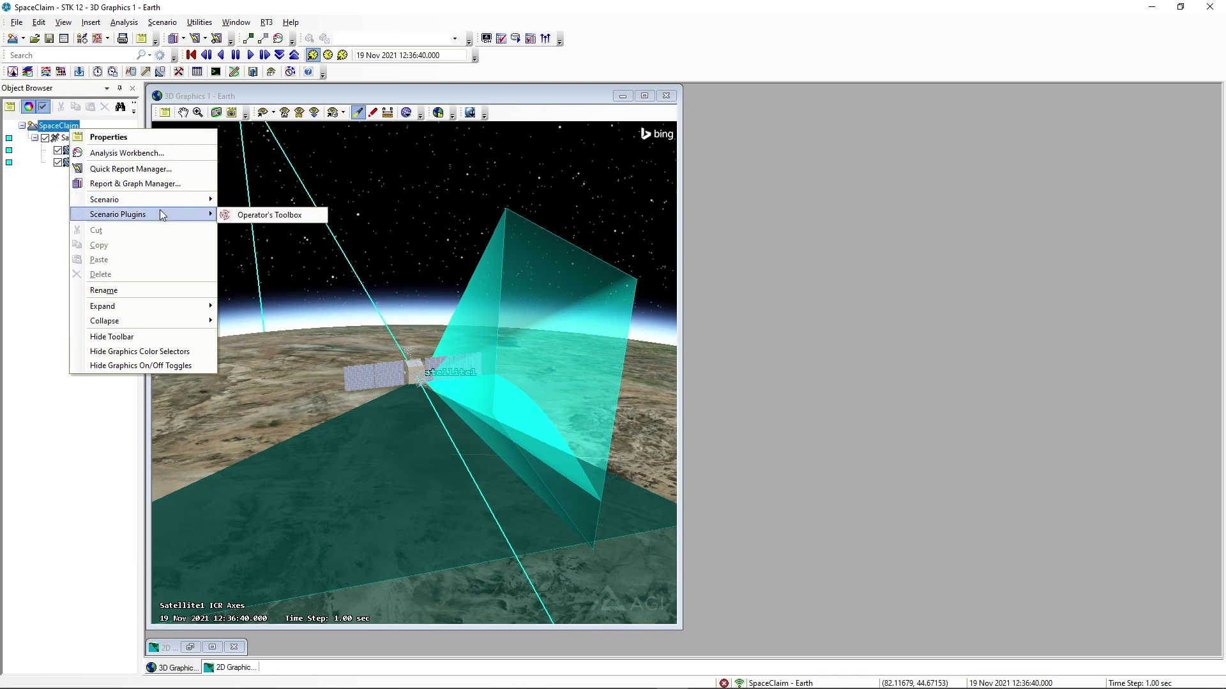
{"action": "left_click", "coordinate": [228, 215]}
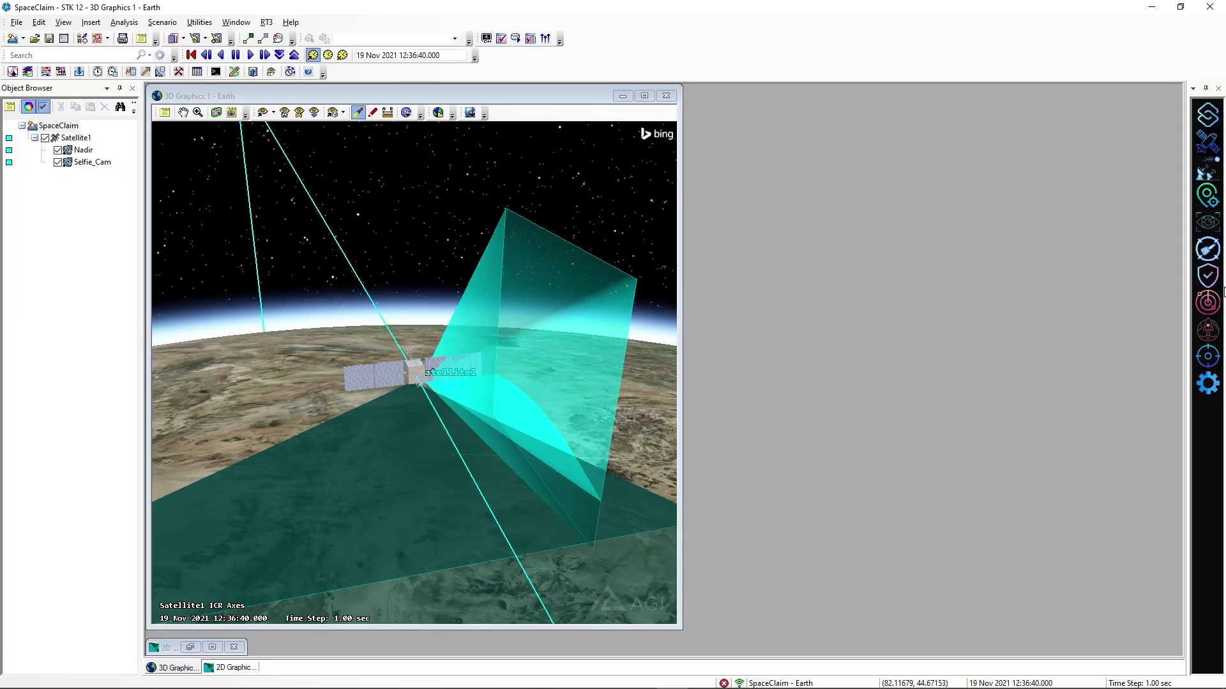
{"action": "left_click", "coordinate": [1189, 425]}
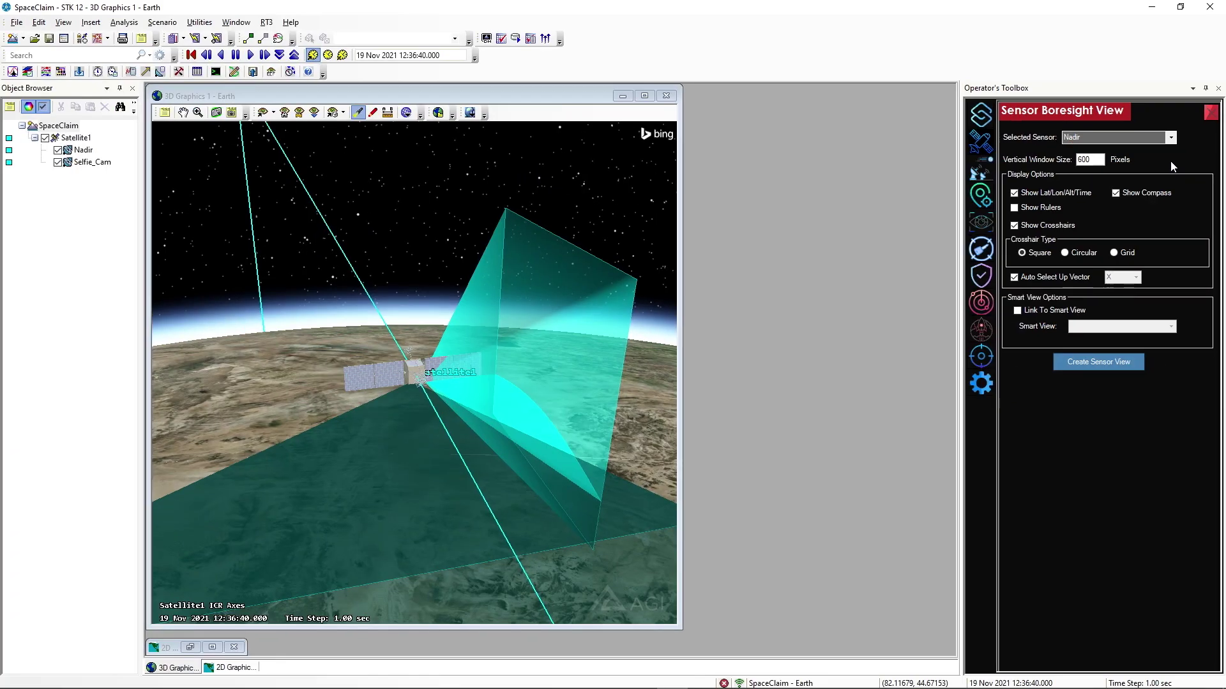
Create a sensor boresight view for the Nadir sensor with a 600-pixel window and square crosshairs
{"action": "left_click", "coordinate": [1174, 136]}
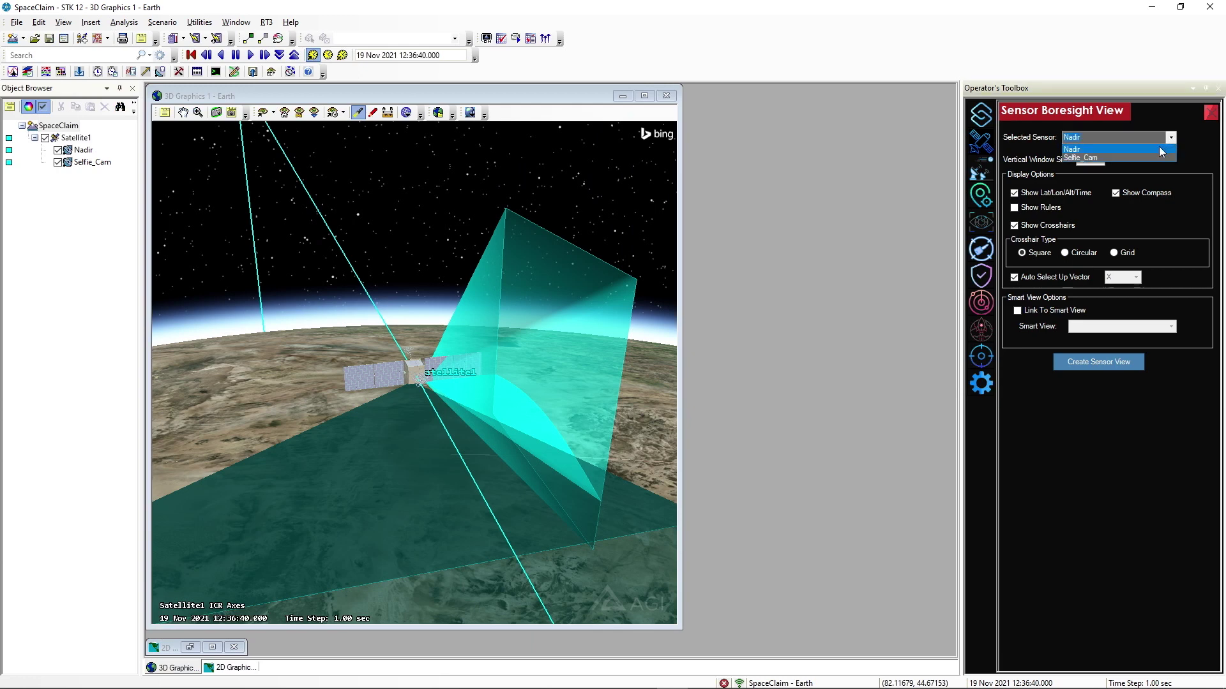
{"action": "left_click", "coordinate": [1157, 153]}
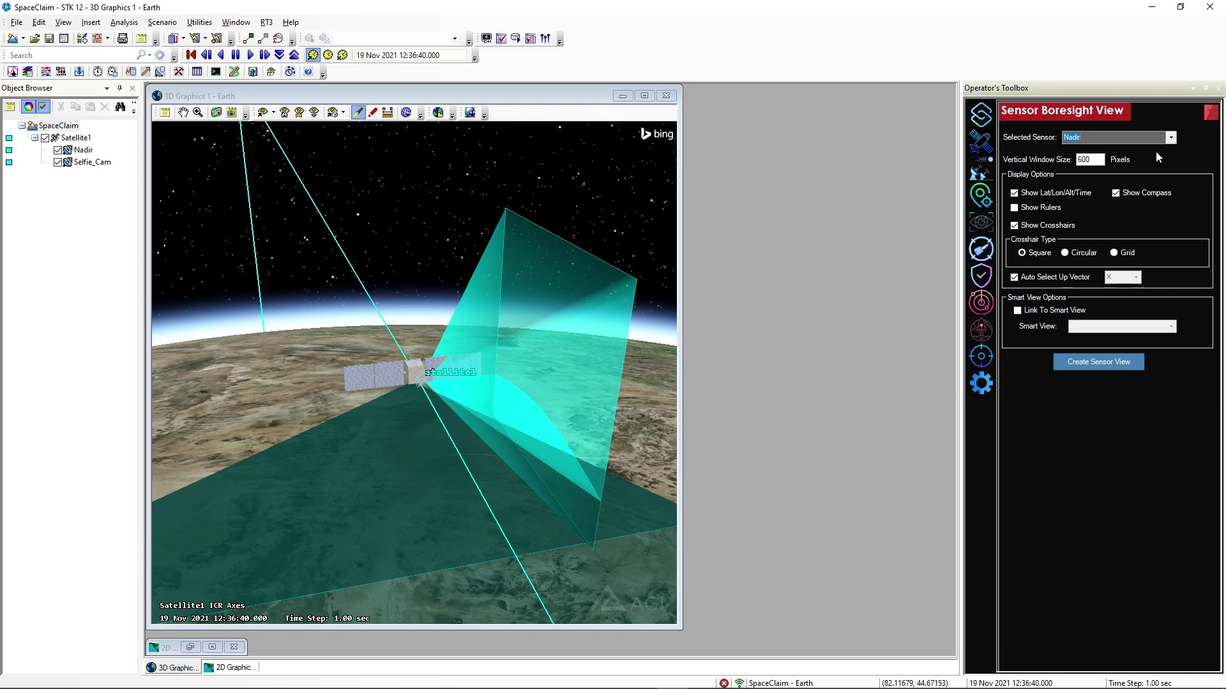
{"action": "left_click", "coordinate": [1082, 365]}
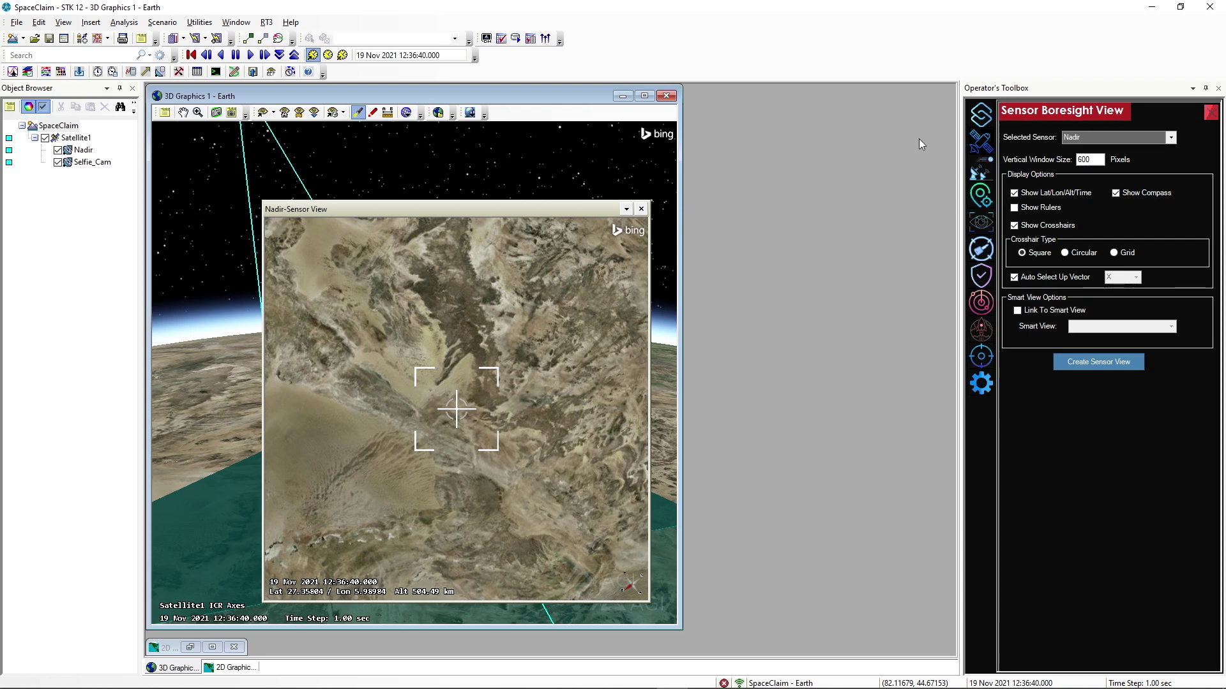
Create a matching sensor boresight view for the Selfie_Cam sensor and close the Sensor Boresight View tool
{"action": "left_click", "coordinate": [1170, 137]}
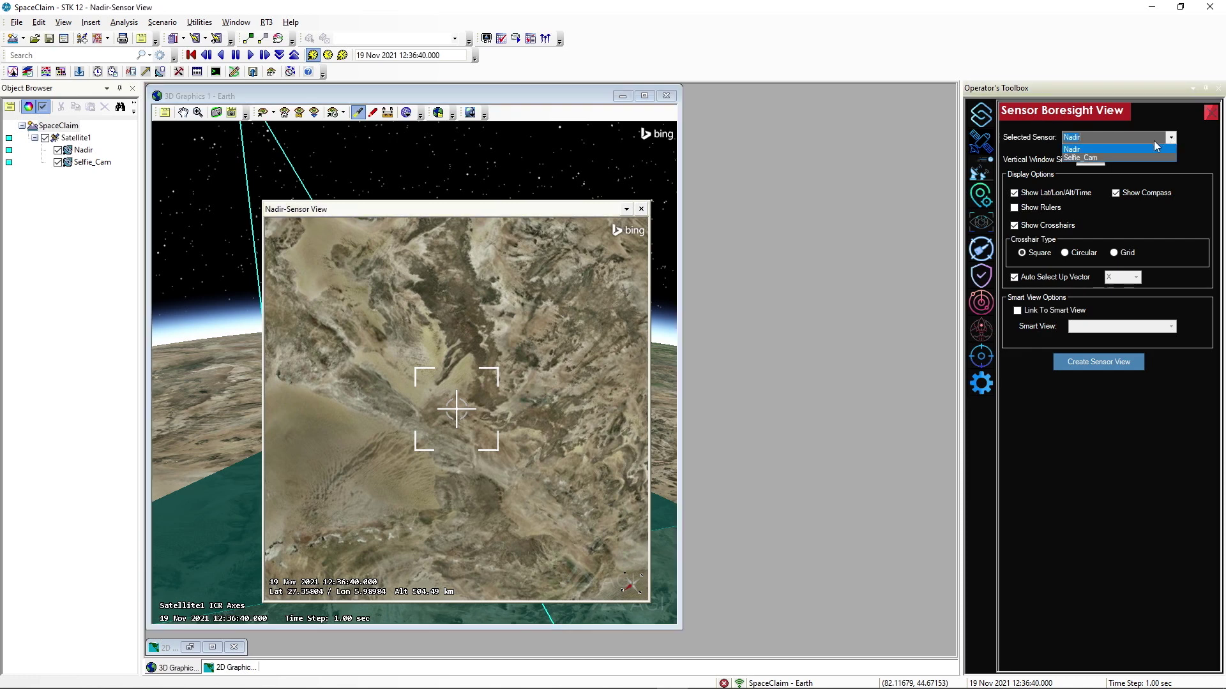
{"action": "left_click", "coordinate": [1133, 159]}
{"action": "left_click", "coordinate": [1093, 362]}
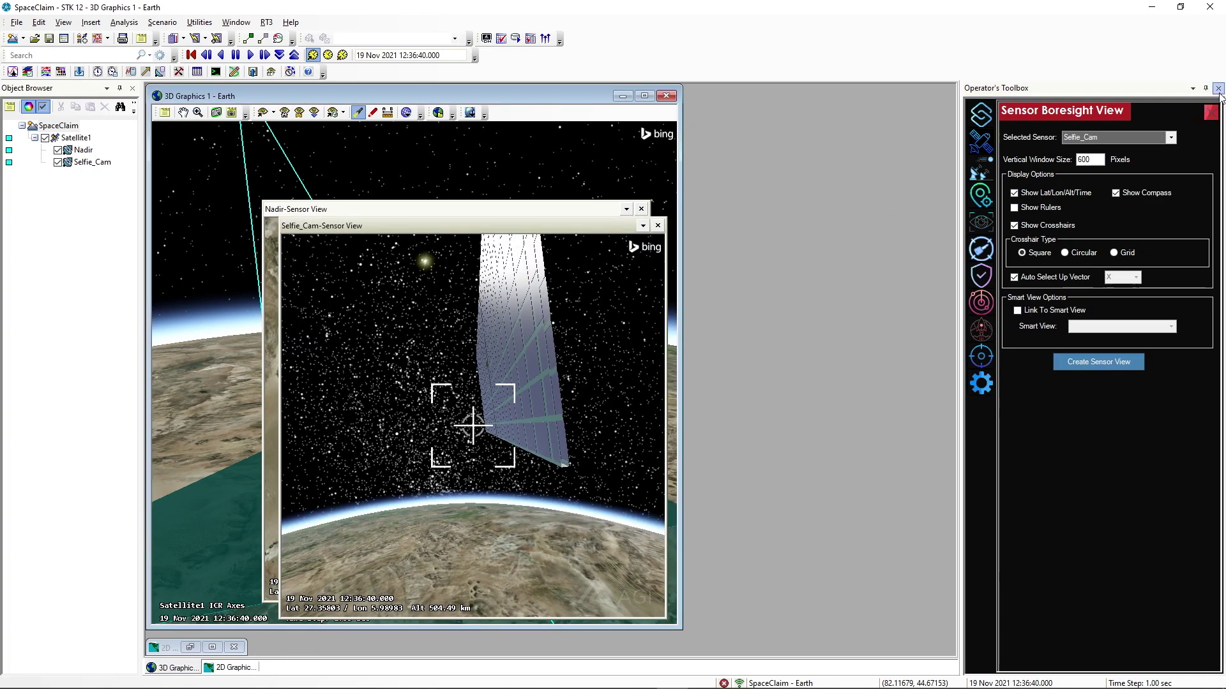
{"action": "left_click", "coordinate": [1213, 114]}
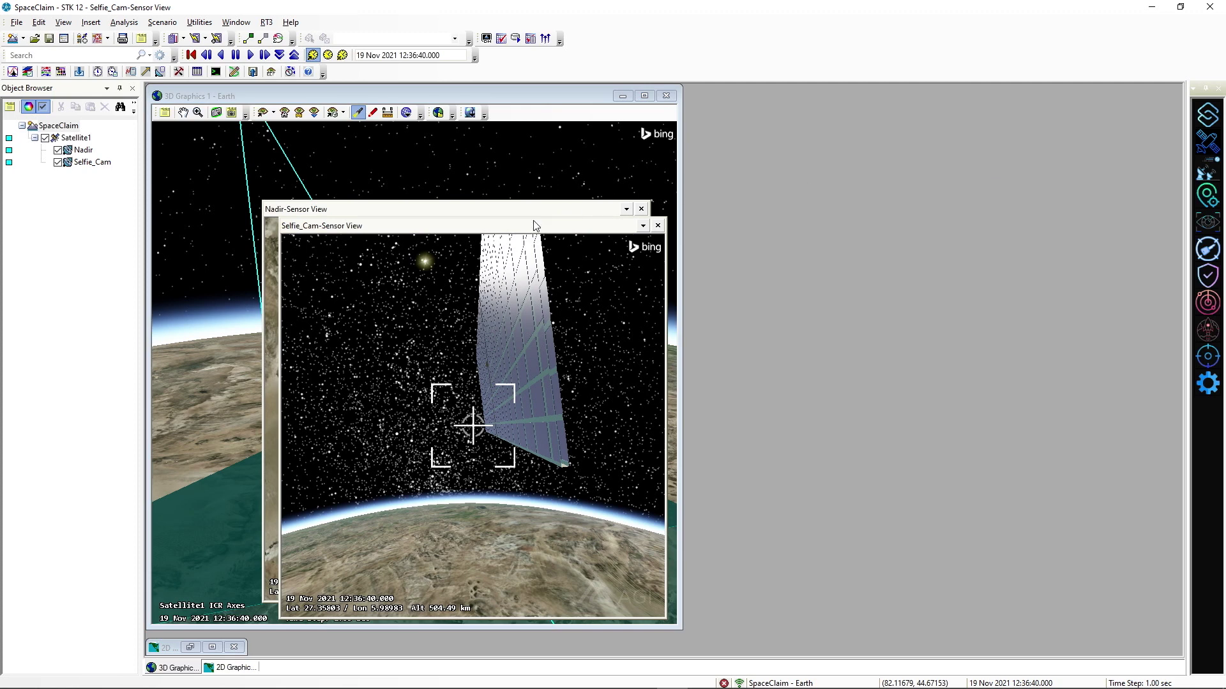
Stack the resized Selfie_Cam view above the Nadir view beside the 3D Graphics window, and widen the 3D window to meet them
{"action": "left_click_drag", "start_coordinate": [534, 225], "coordinate": [1053, 97]}
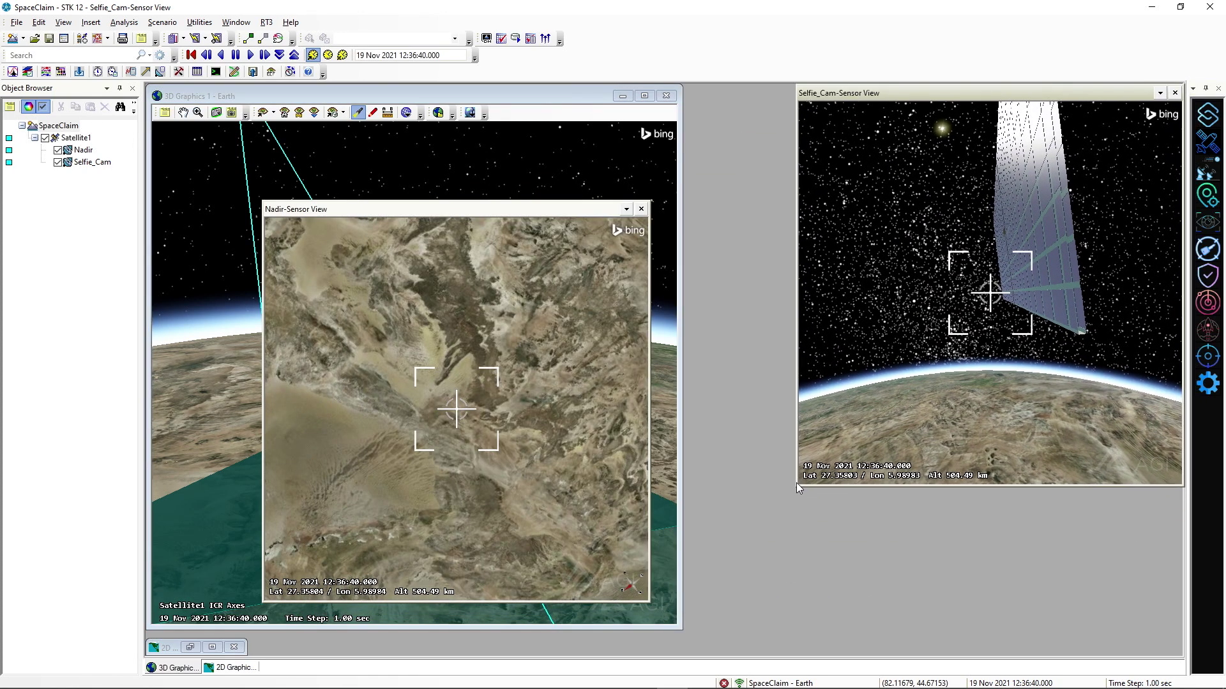
{"action": "left_click_drag", "start_coordinate": [798, 488], "coordinate": [835, 404]}
{"action": "left_click_drag", "start_coordinate": [480, 208], "coordinate": [1016, 267]}
{"action": "left_click_drag", "start_coordinate": [796, 261], "coordinate": [866, 348]}
{"action": "left_click_drag", "start_coordinate": [834, 397], "coordinate": [860, 366]}
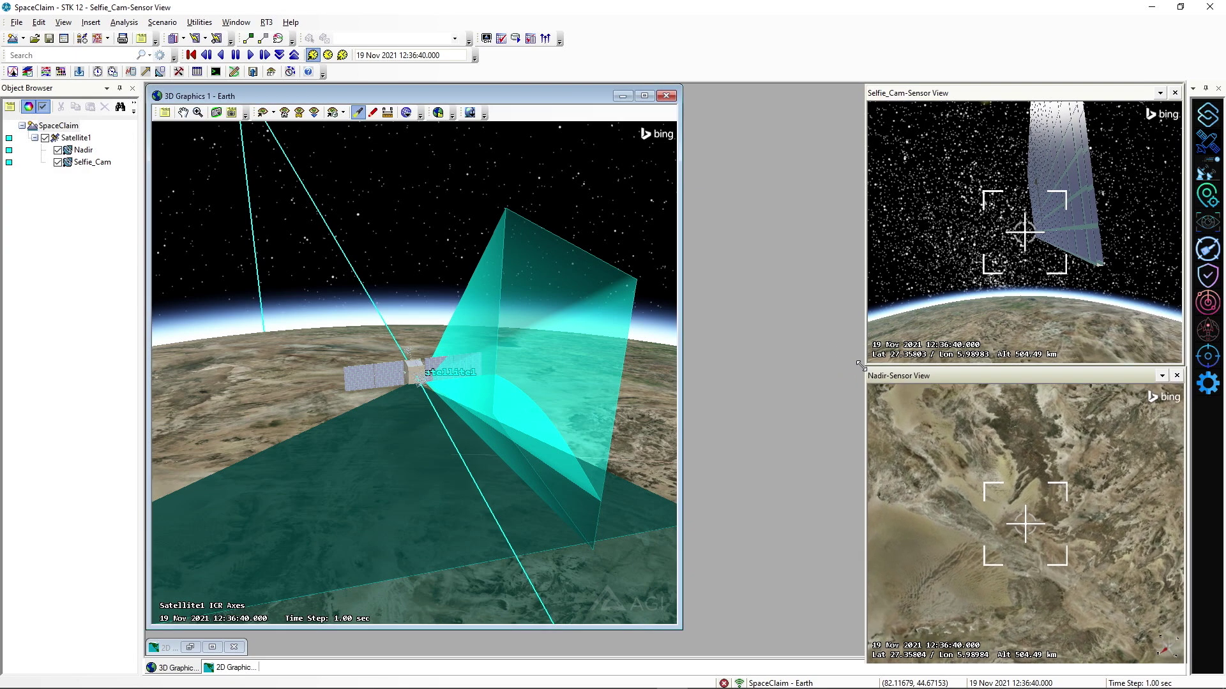
{"action": "left_click_drag", "start_coordinate": [682, 319], "coordinate": [861, 320]}
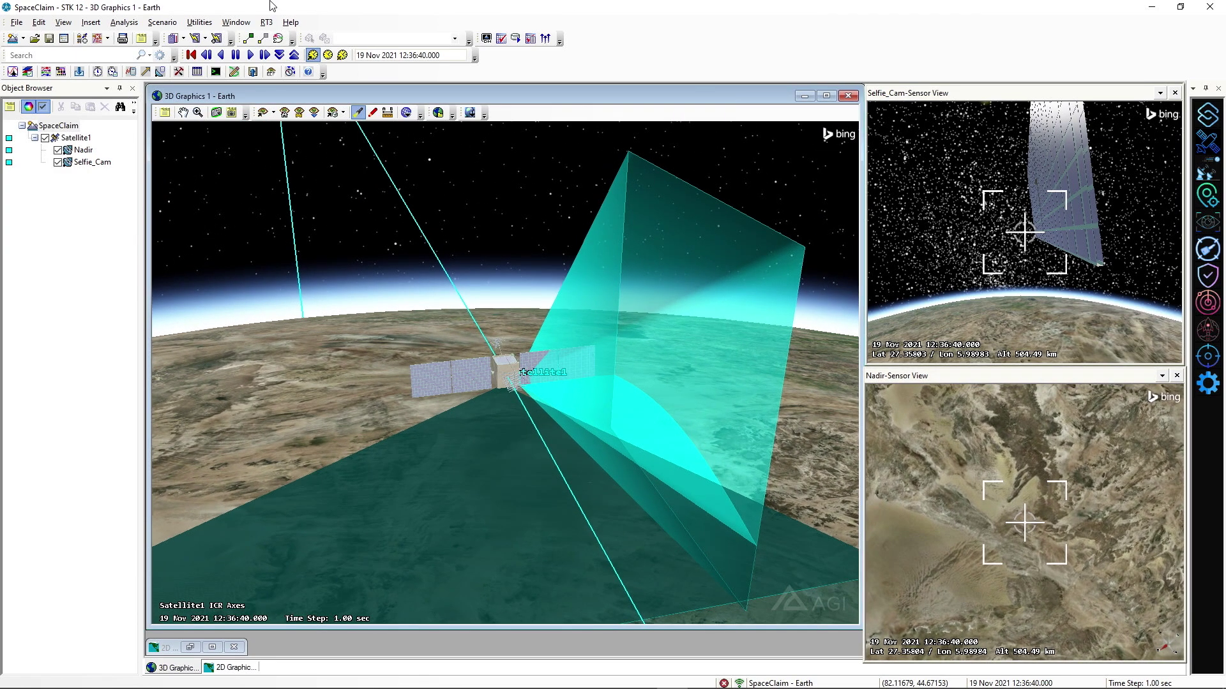
Reduce the animation time step to 0.50 sec and play the scenario forward
{"action": "left_click", "coordinate": [279, 55]}
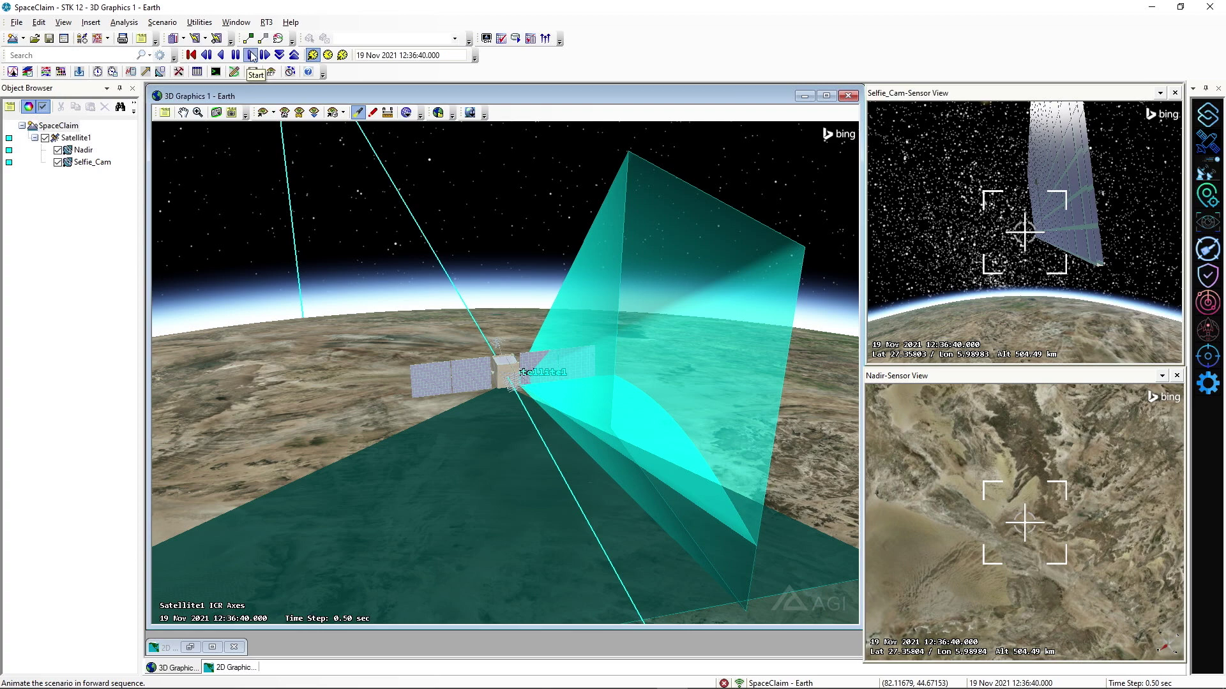
{"action": "left_click", "coordinate": [252, 56]}
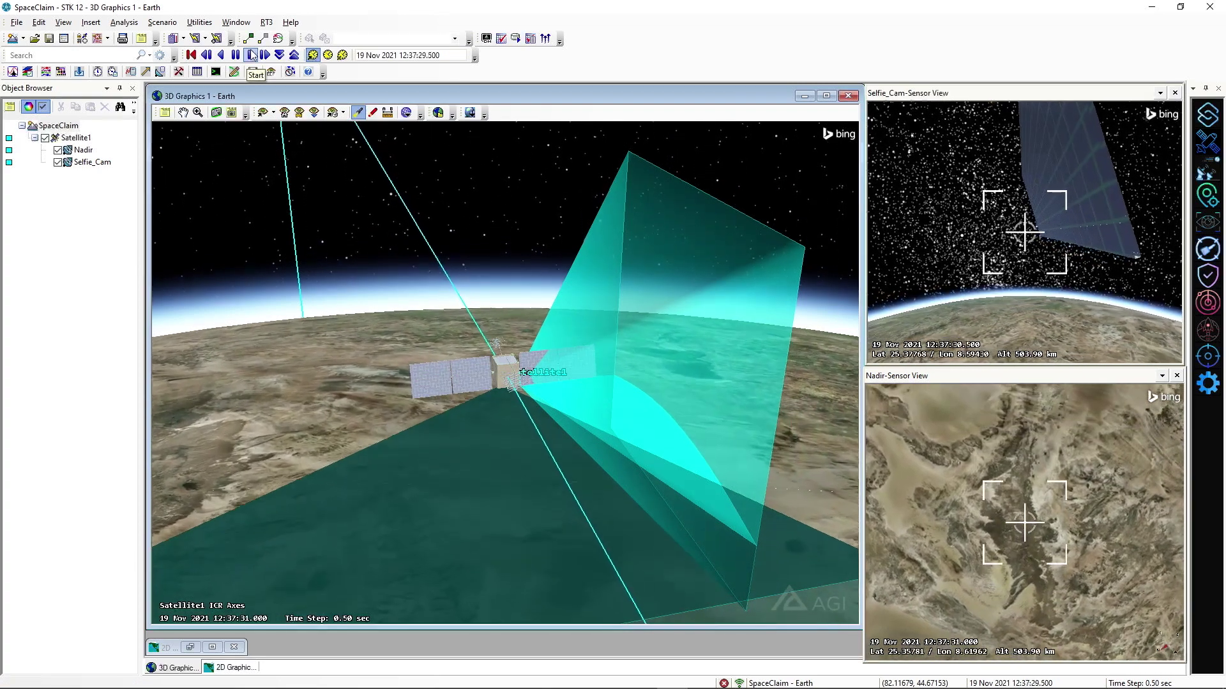